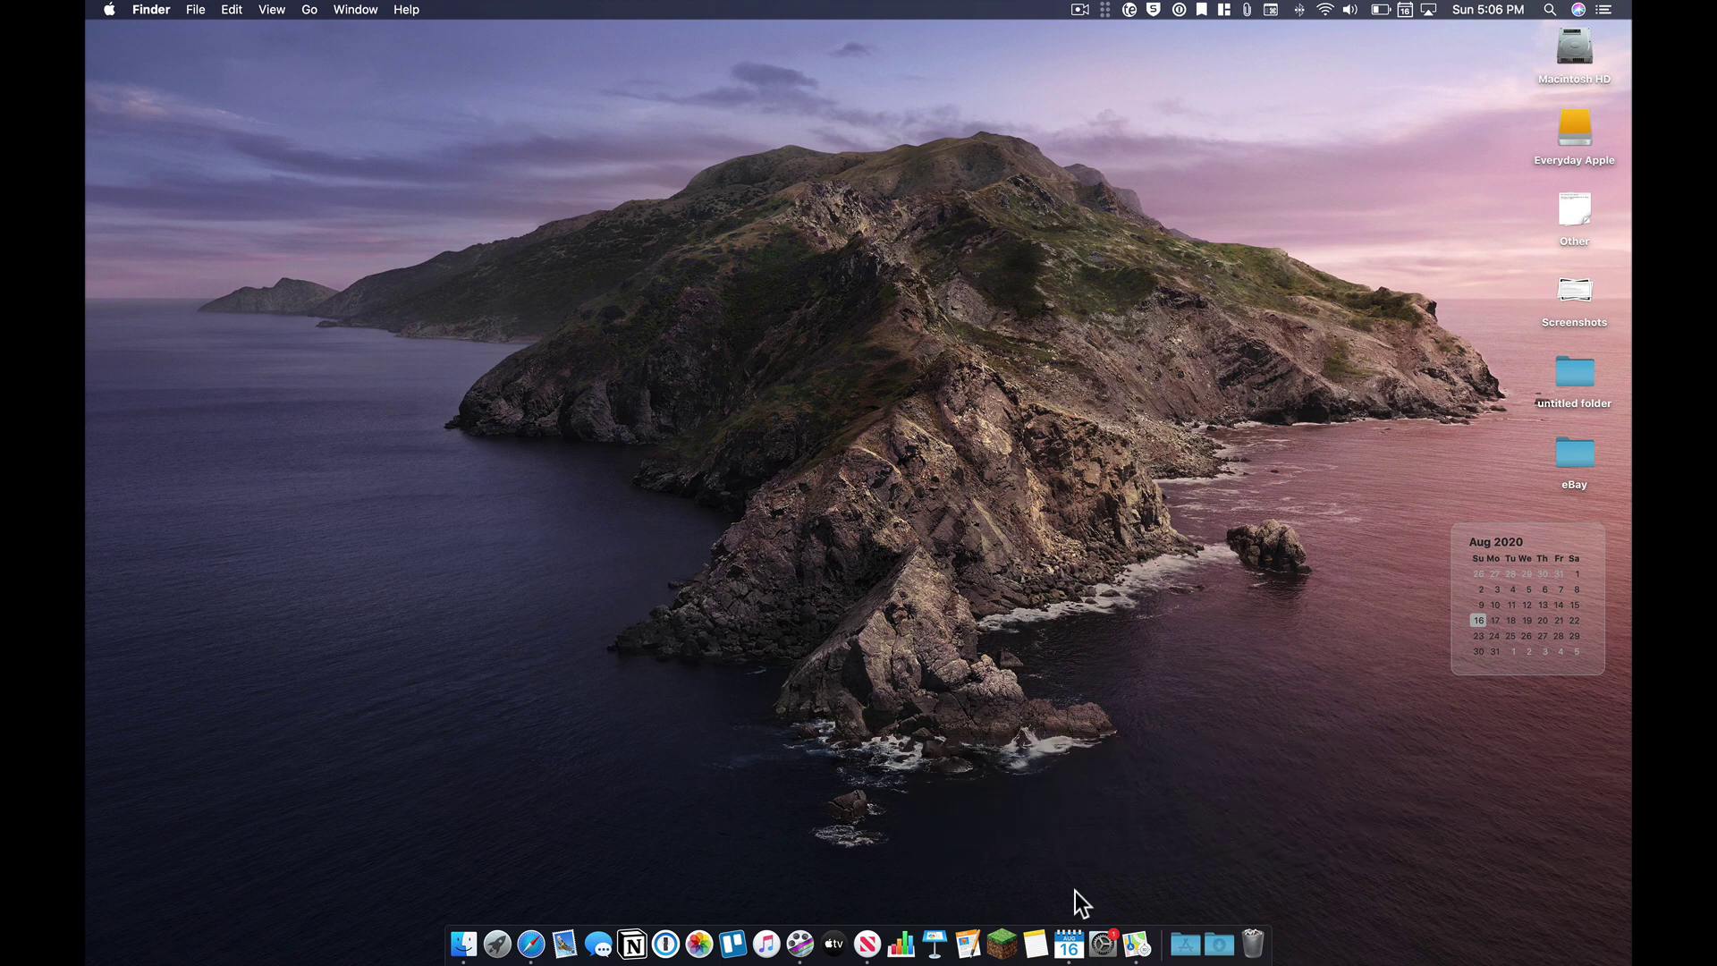
Search 'find my mac' and check that Find My Mac and Offline Finding are on for iCloud
click(1104, 944)
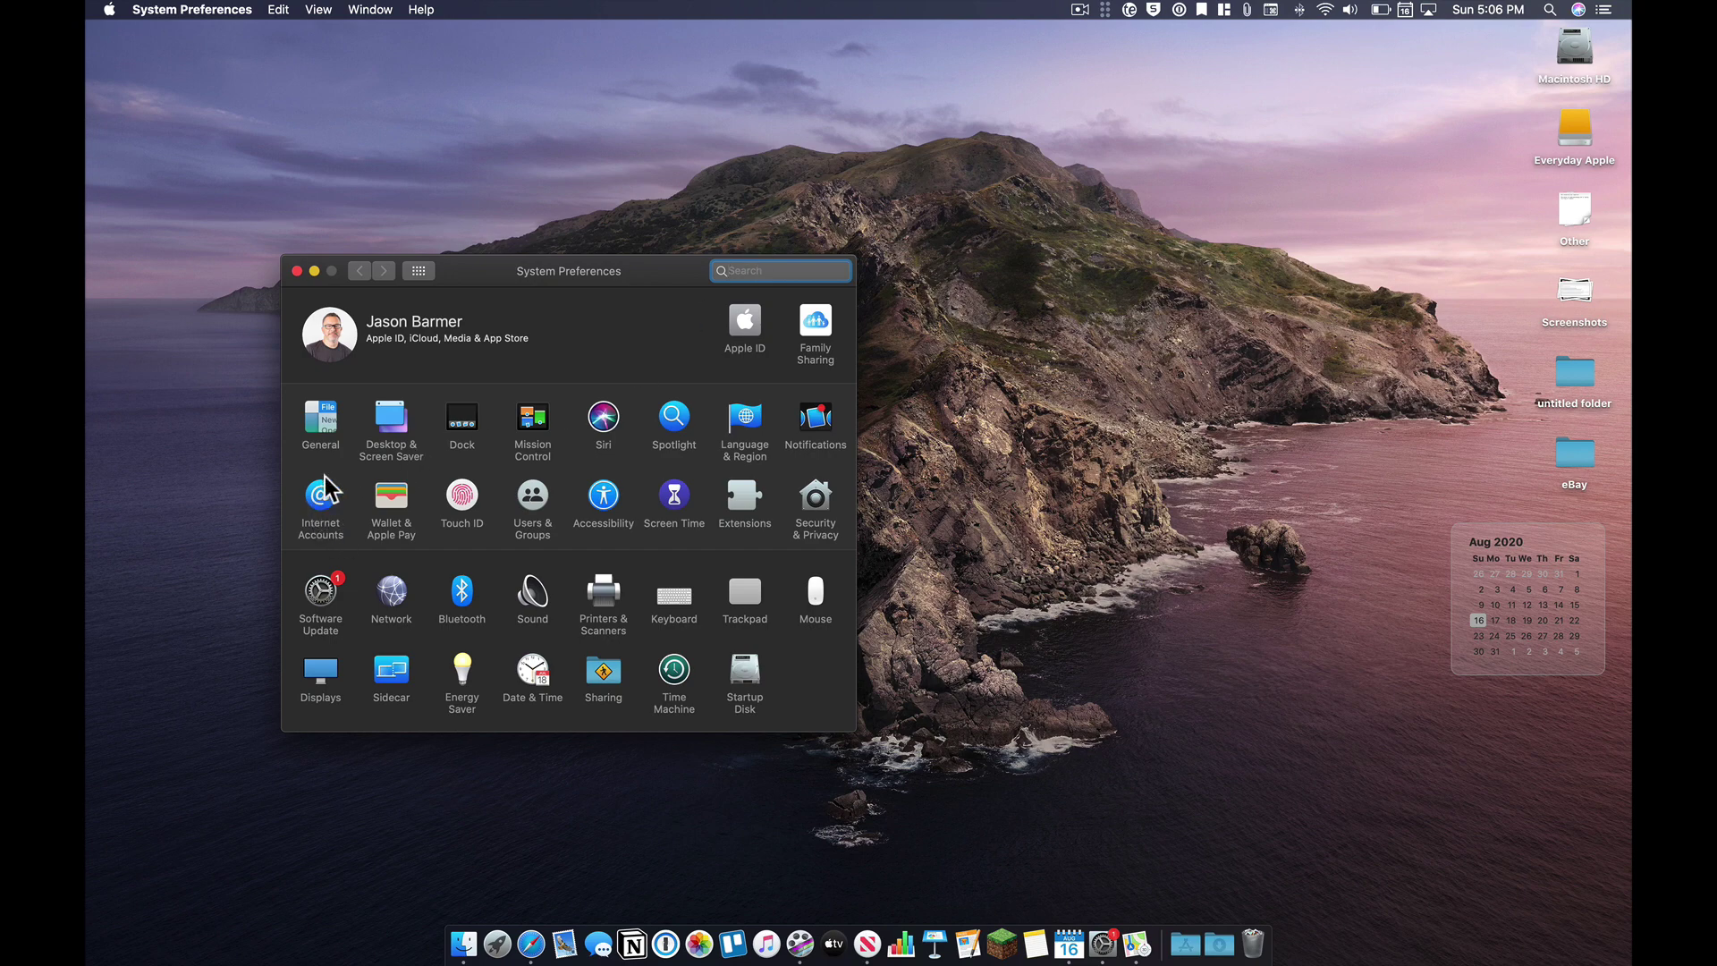
text(find my mac)
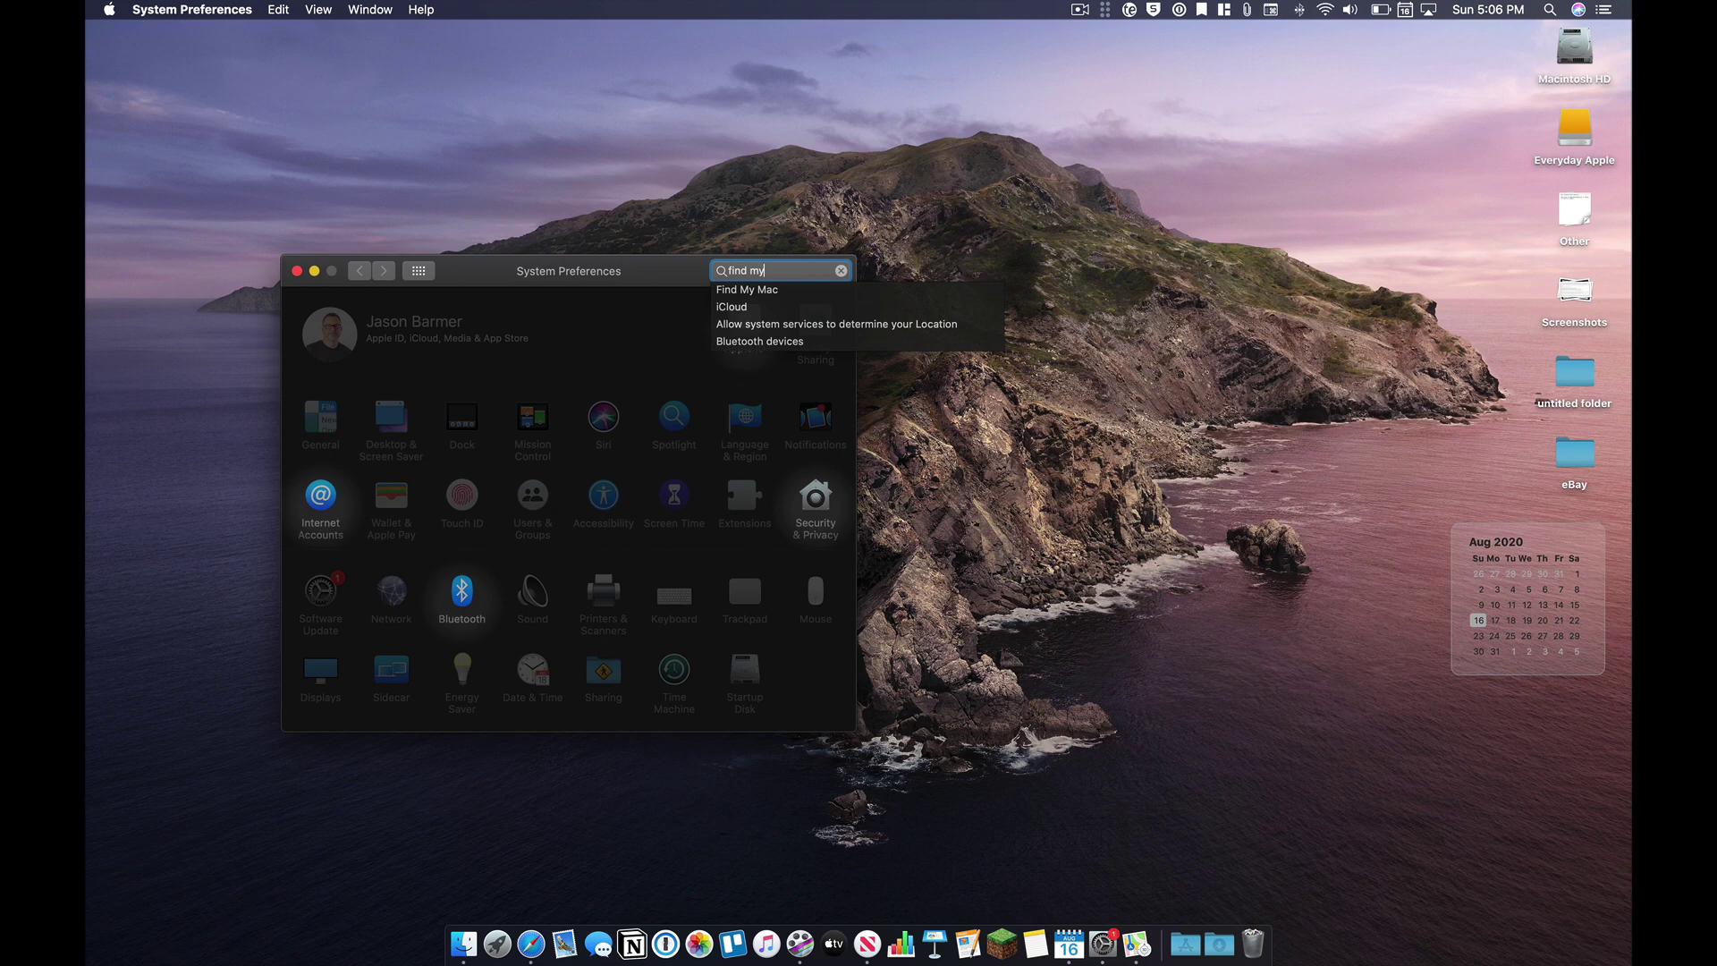
click(337, 525)
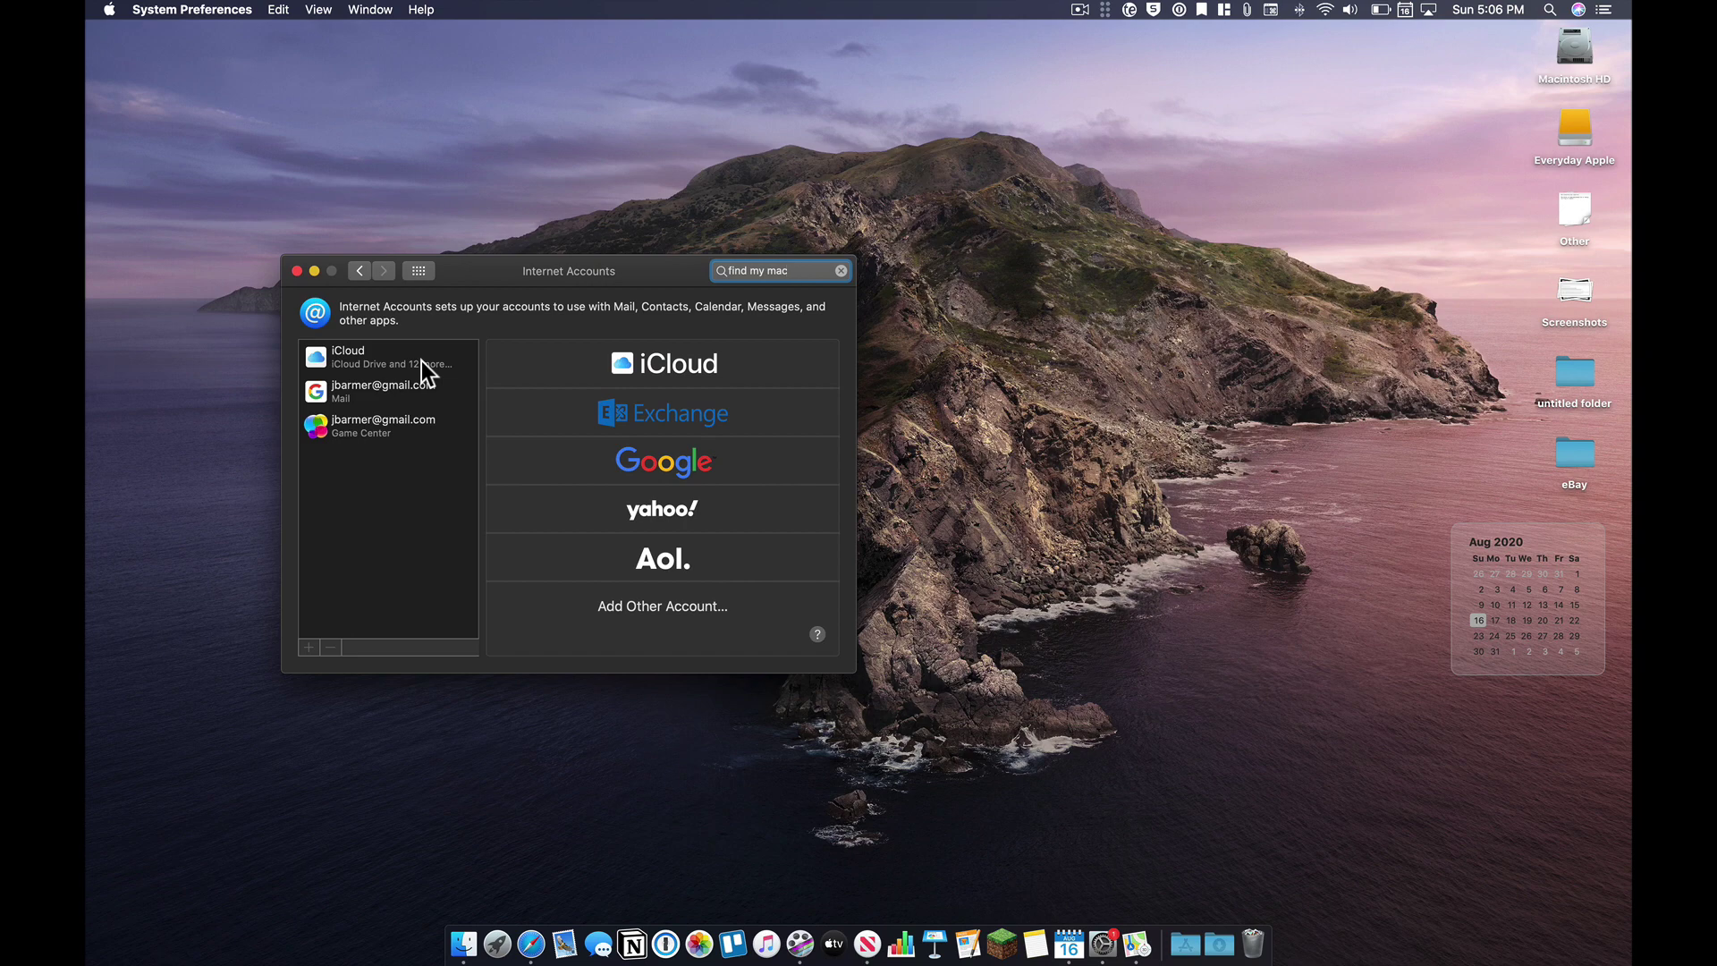
click(422, 362)
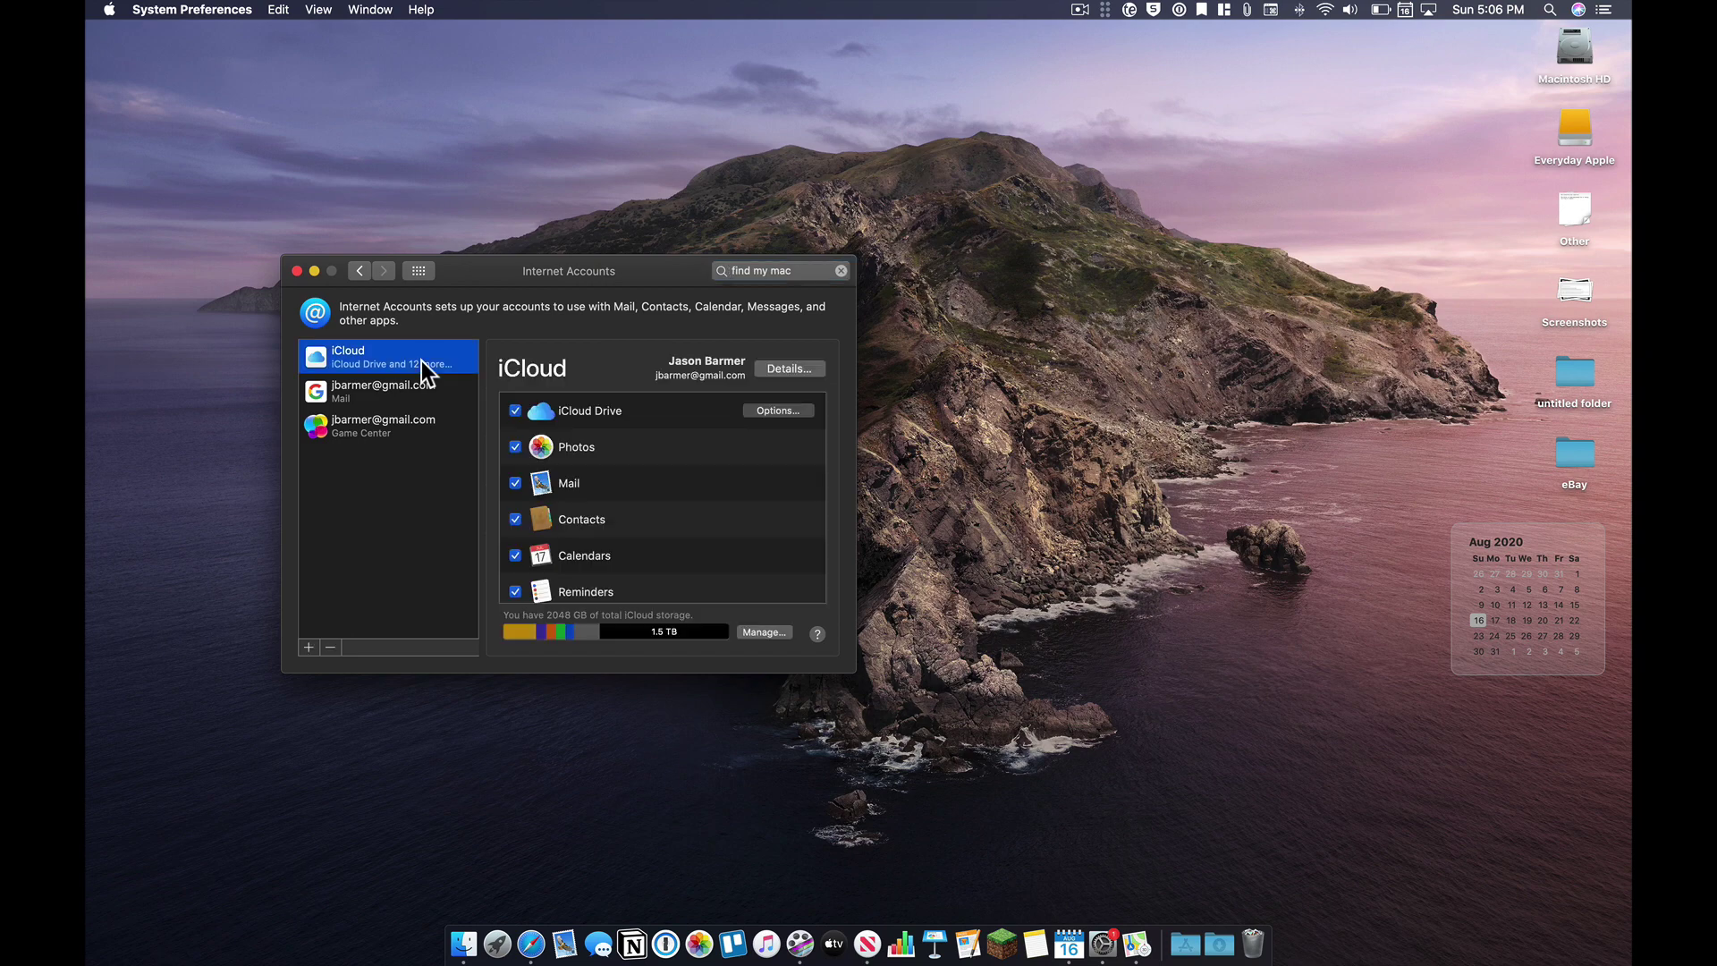
scroll(626, 513, down, 10)
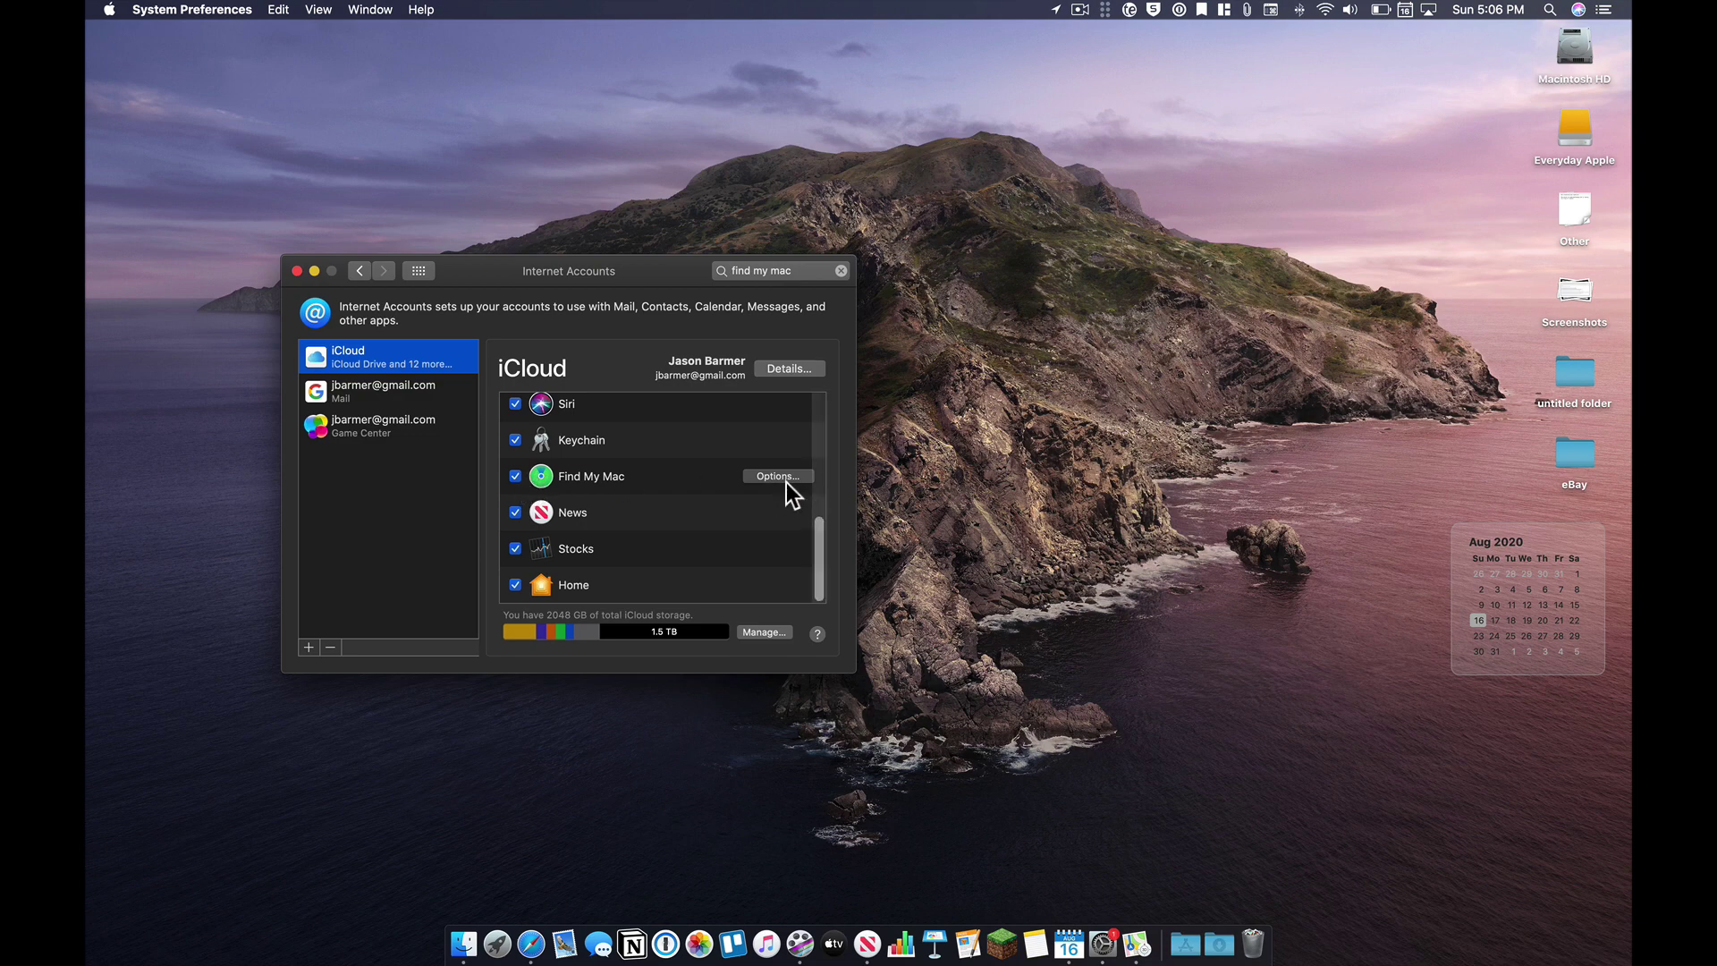
click(786, 478)
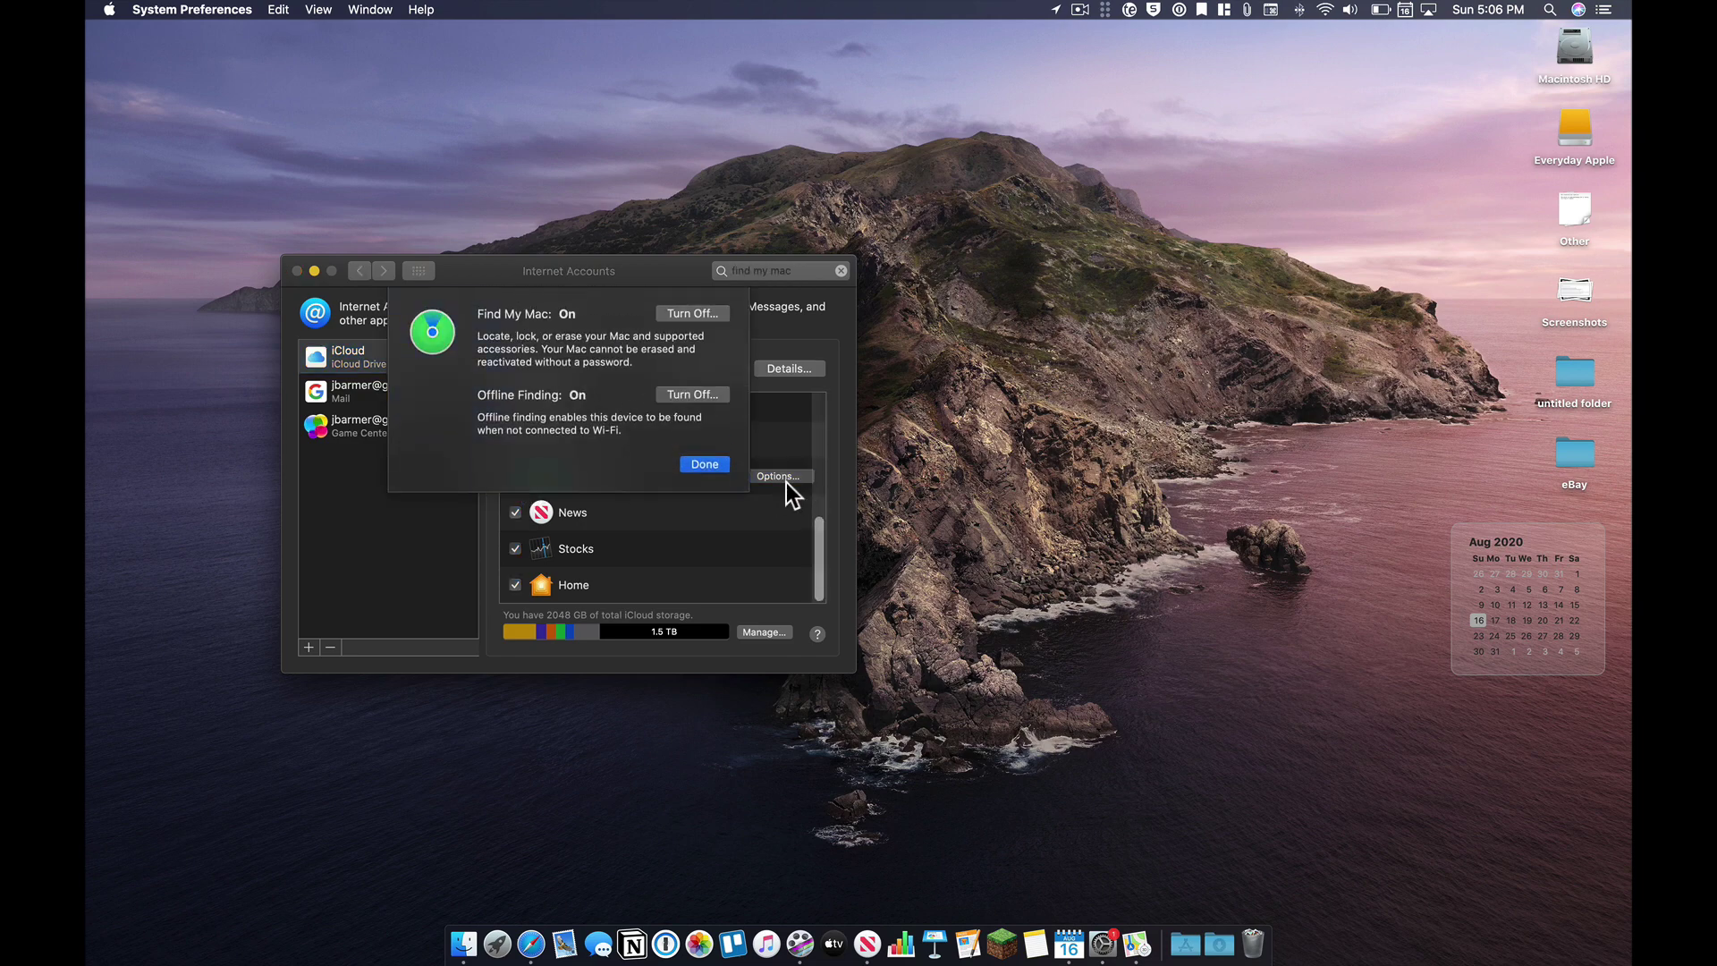
click(705, 468)
drag(482, 277, 614, 338)
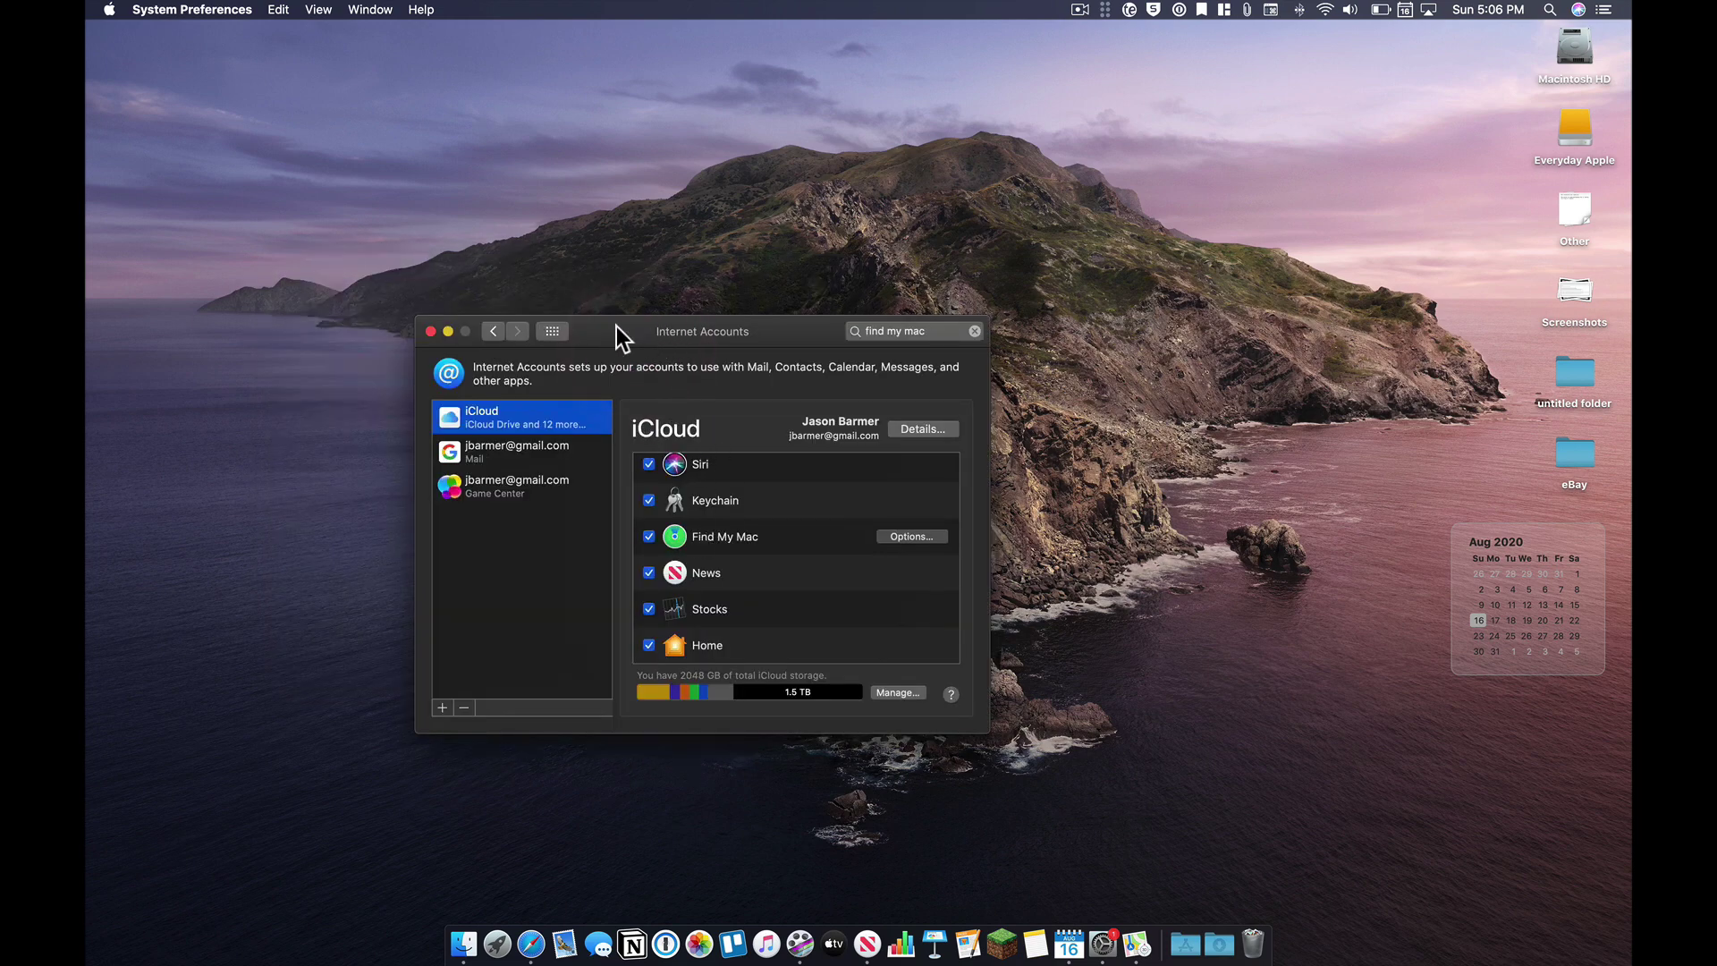
Take a brief look at the Trackpad pane, then return to the overview of all panes
key(super+l)
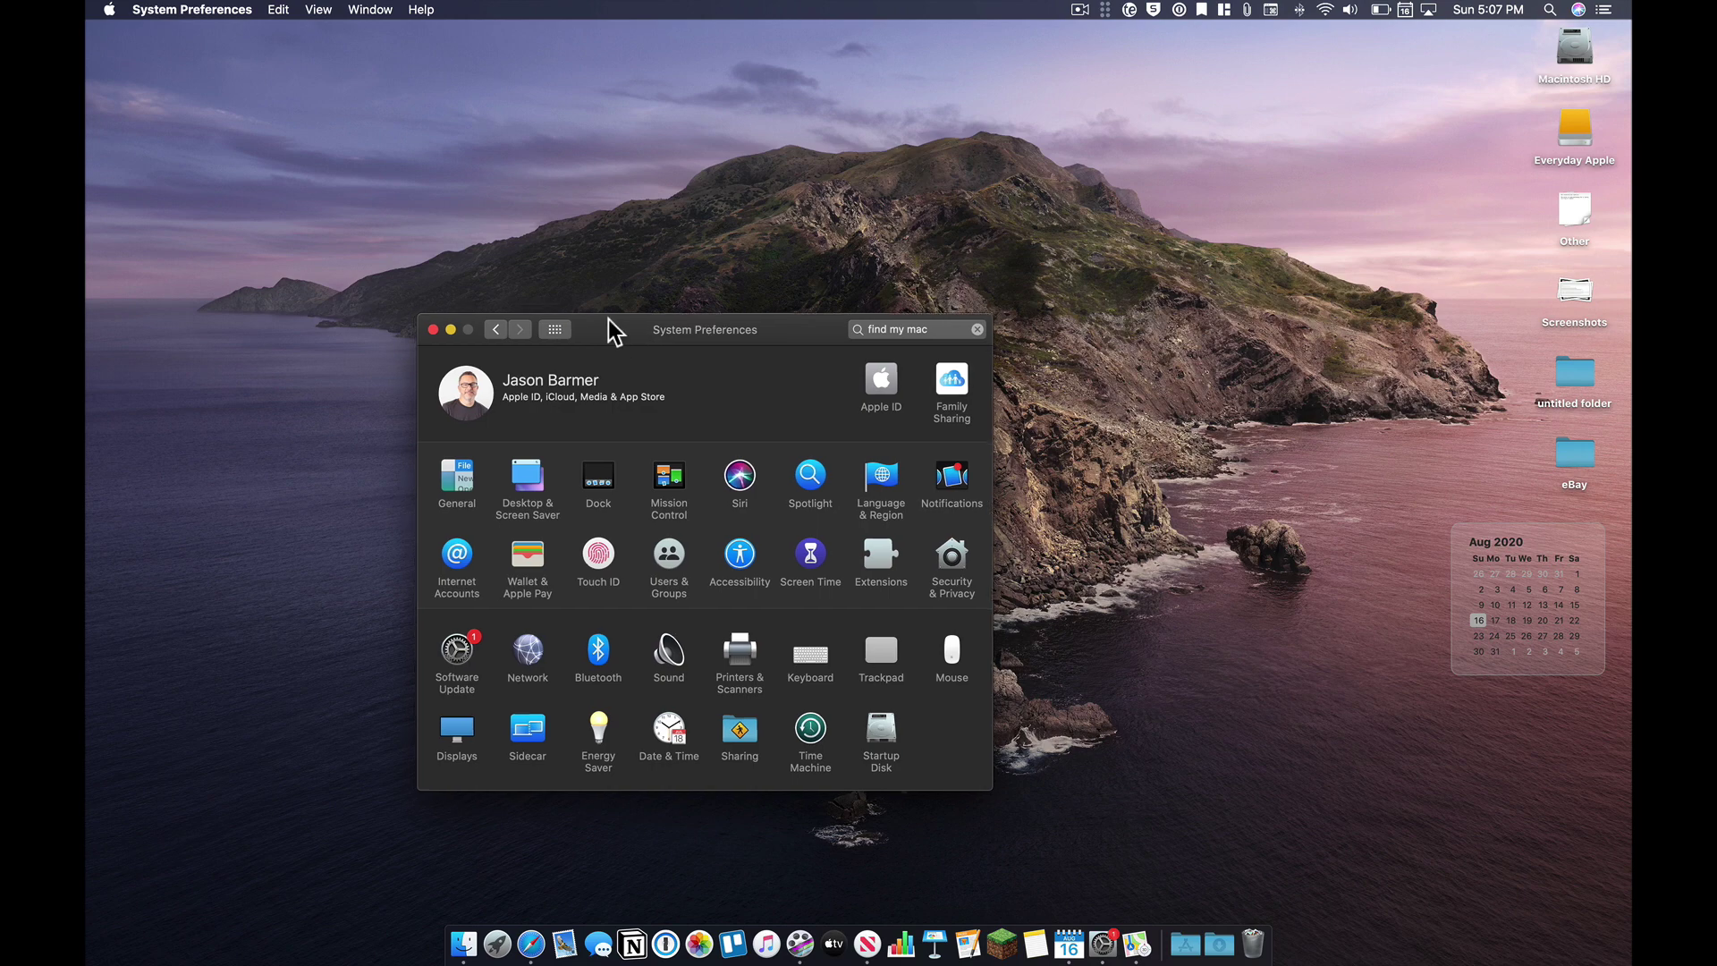
drag(606, 326, 680, 212)
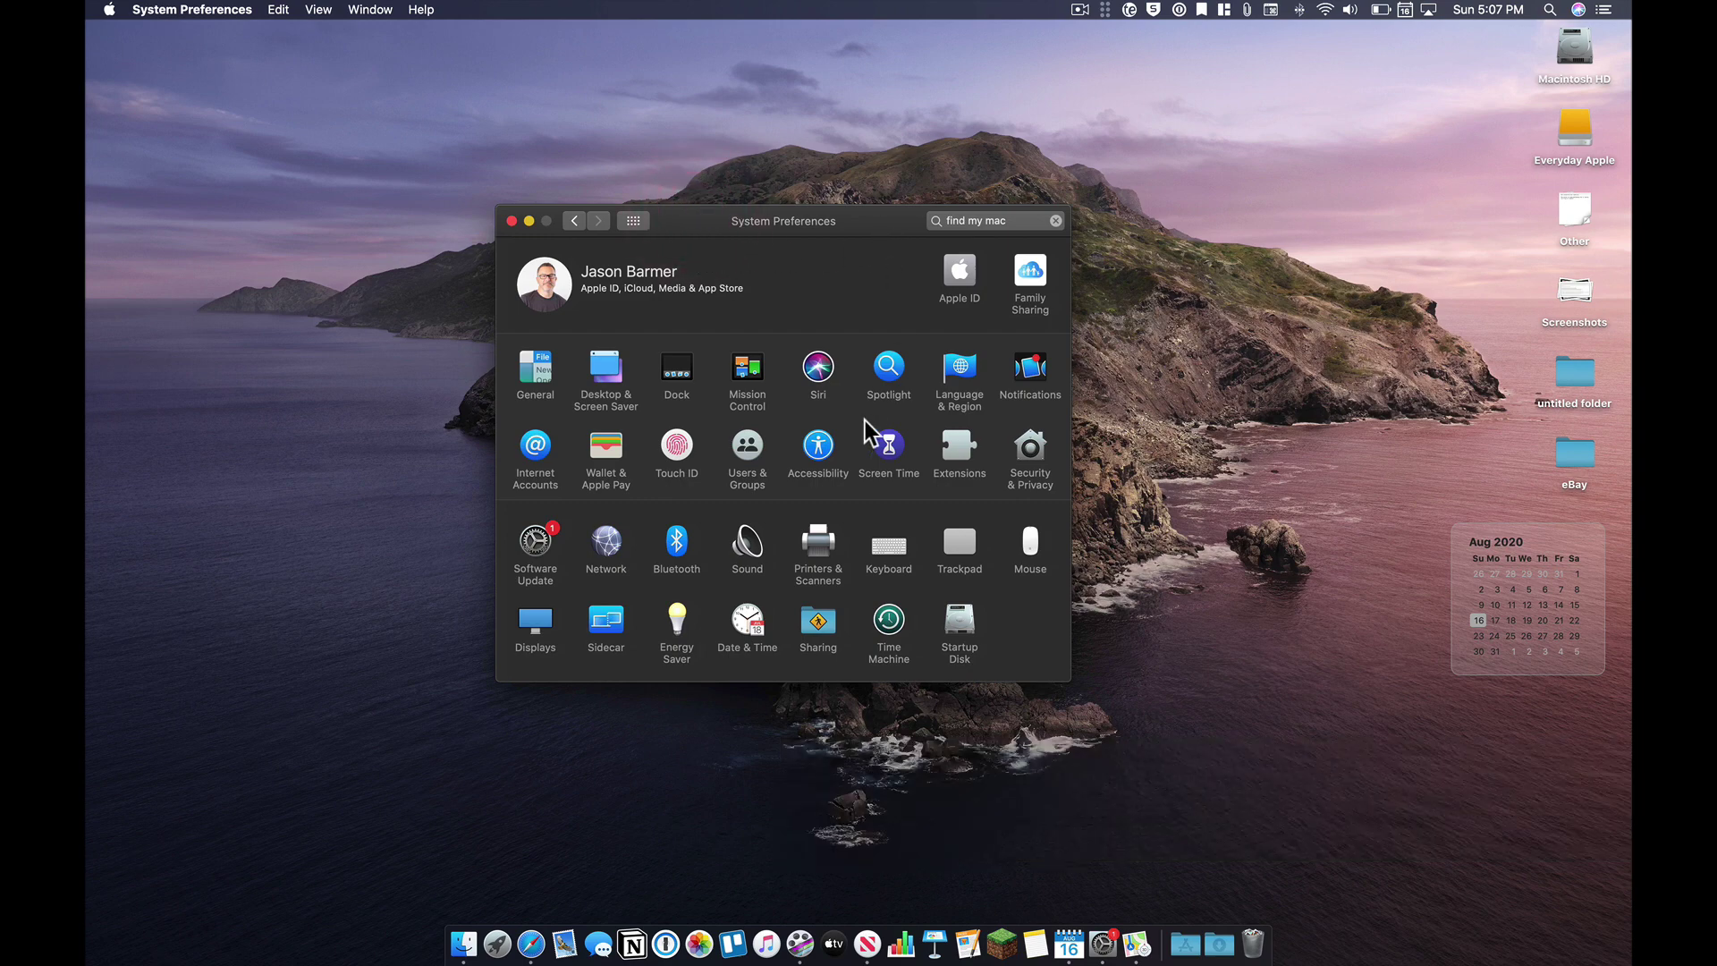
click(958, 540)
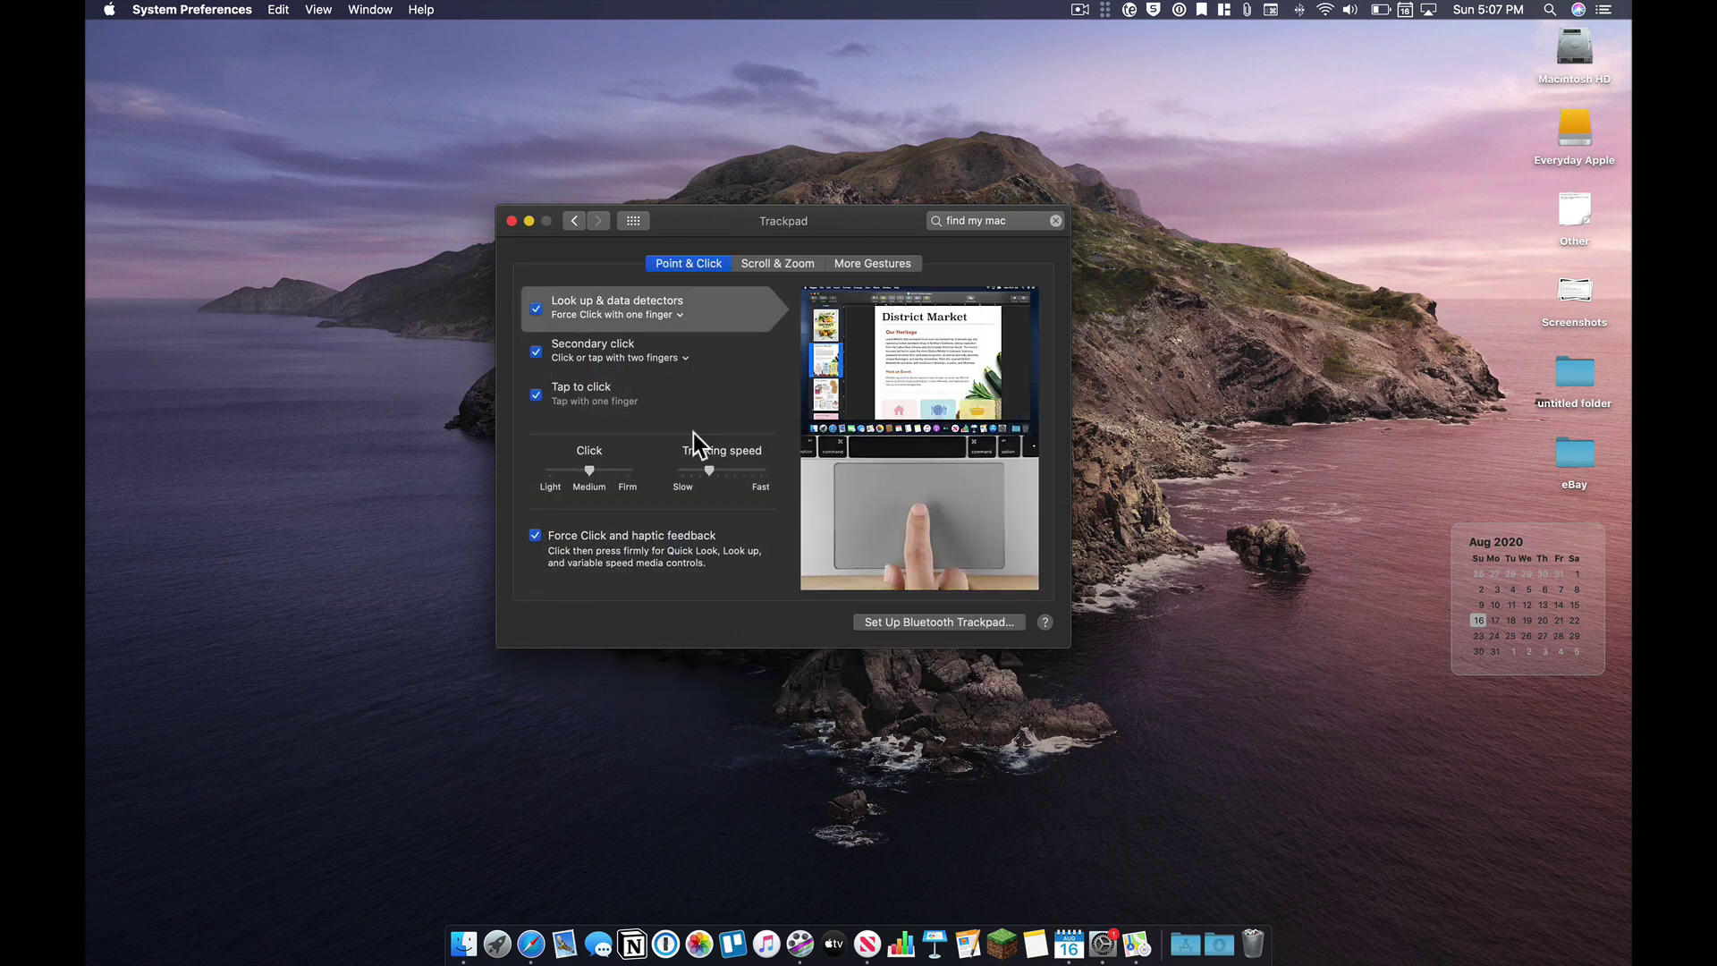
click(633, 221)
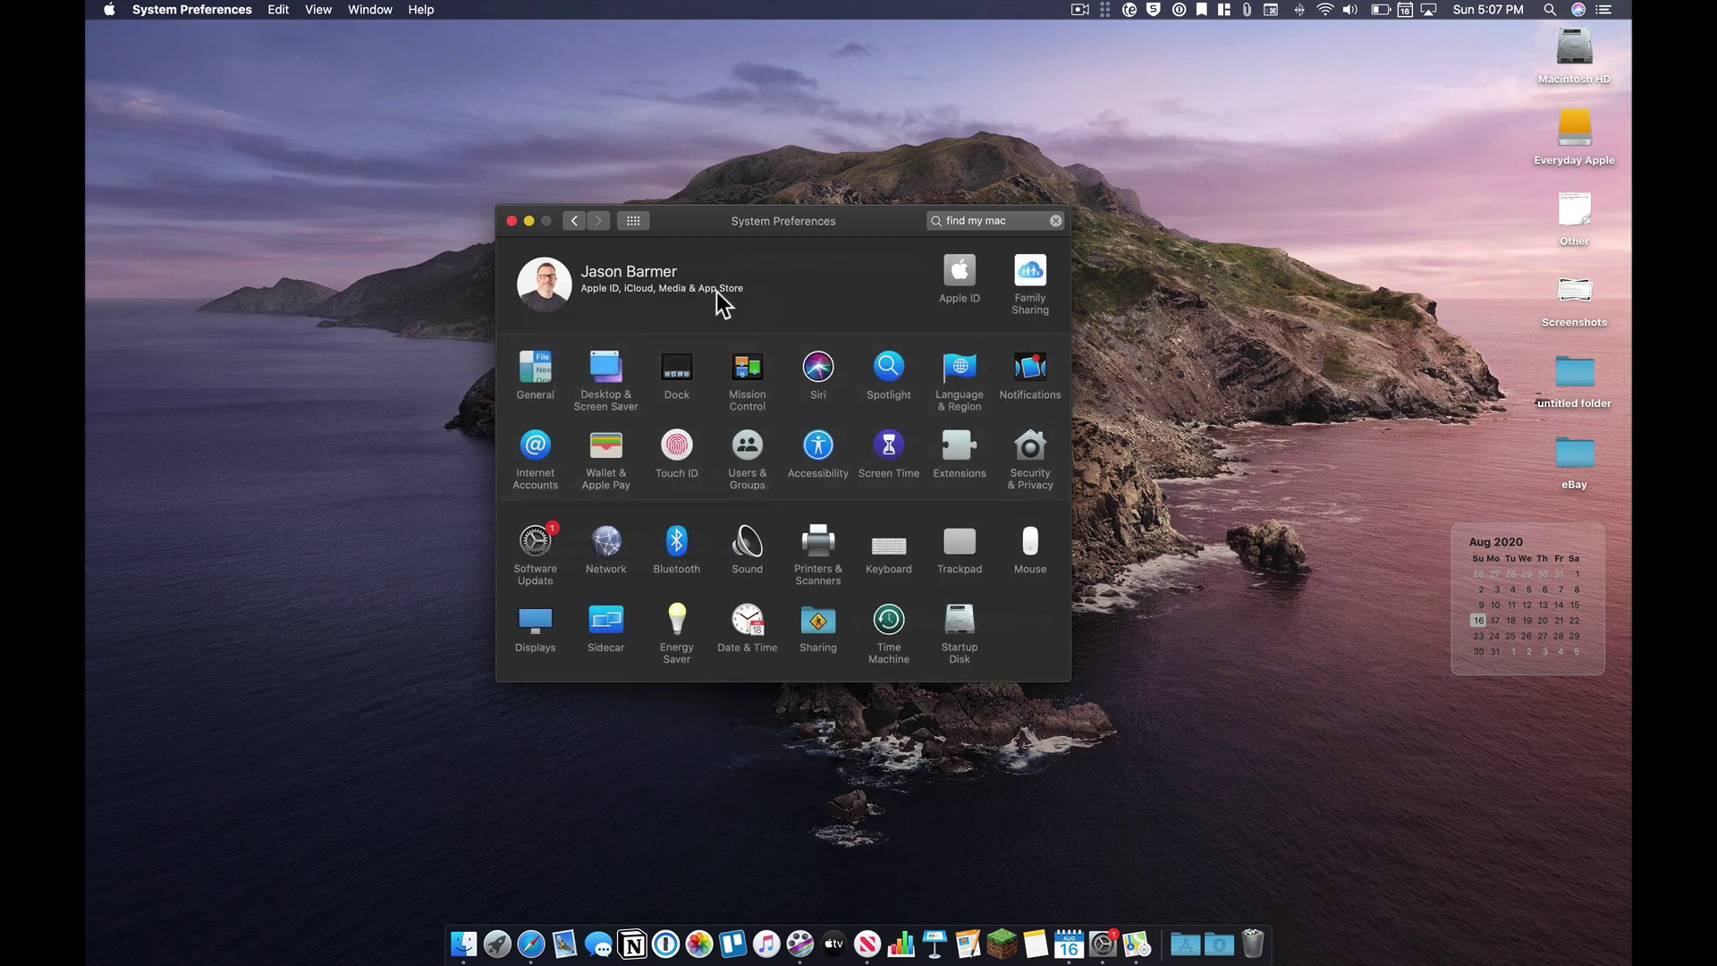
In Accessibility's Pointer Control trackpad options, set dragging to three finger drag and confirm
click(819, 448)
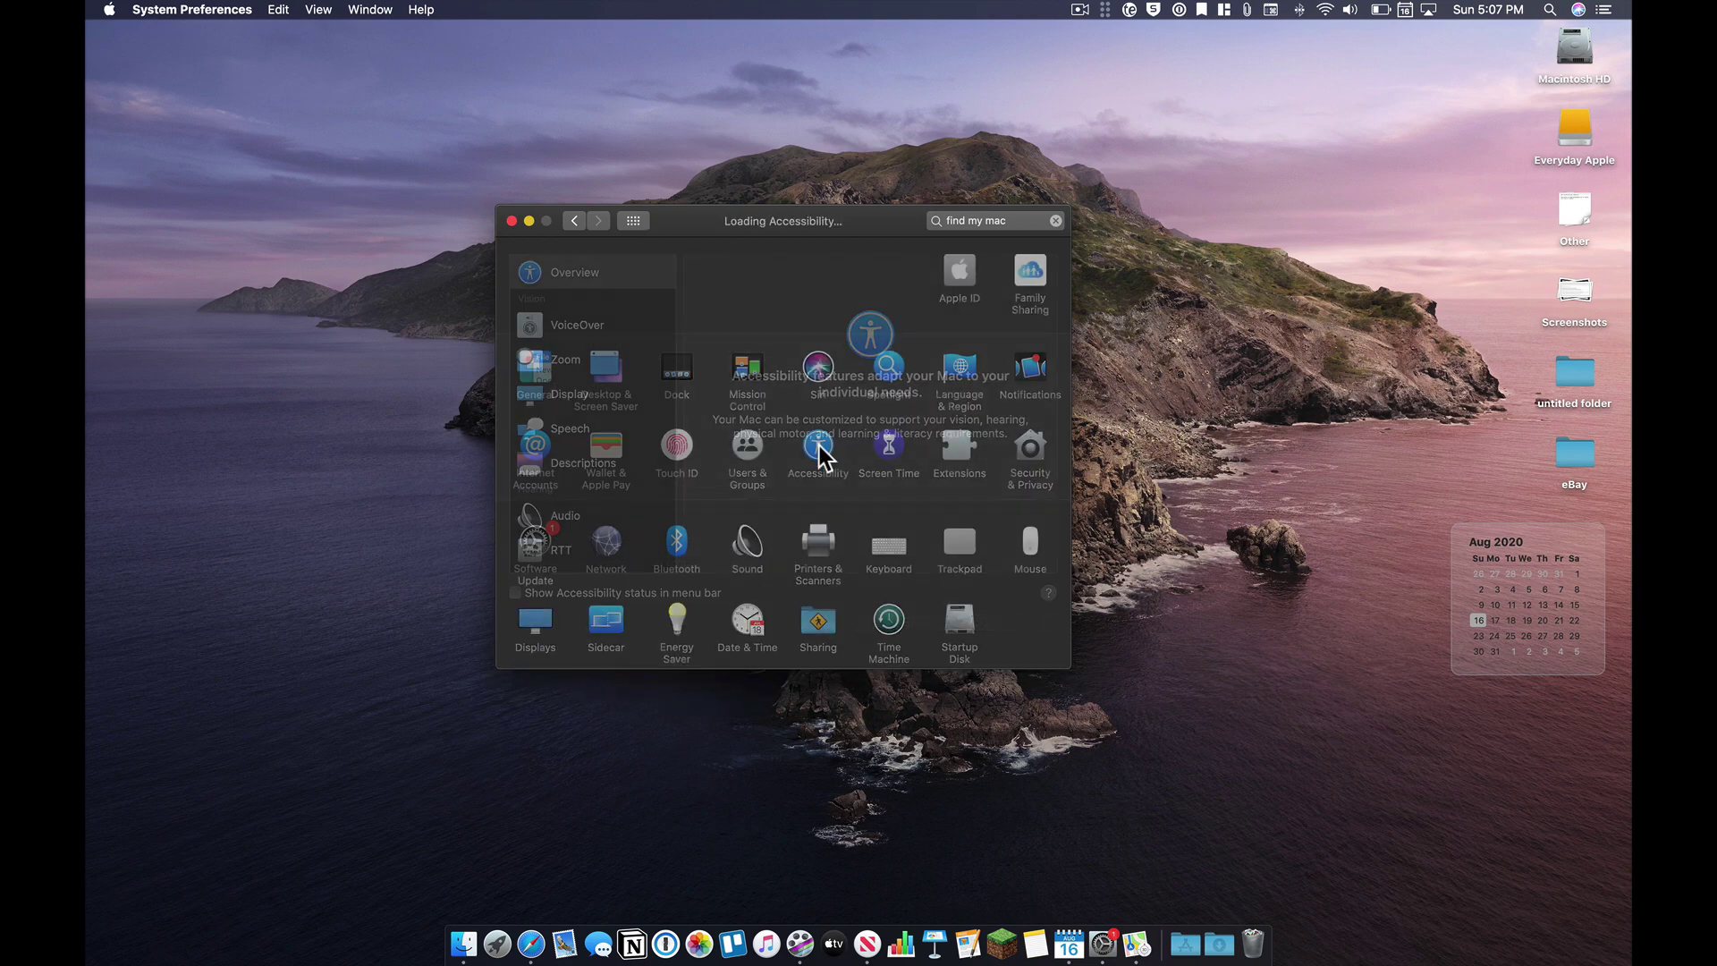
scroll(593, 542, down, 5)
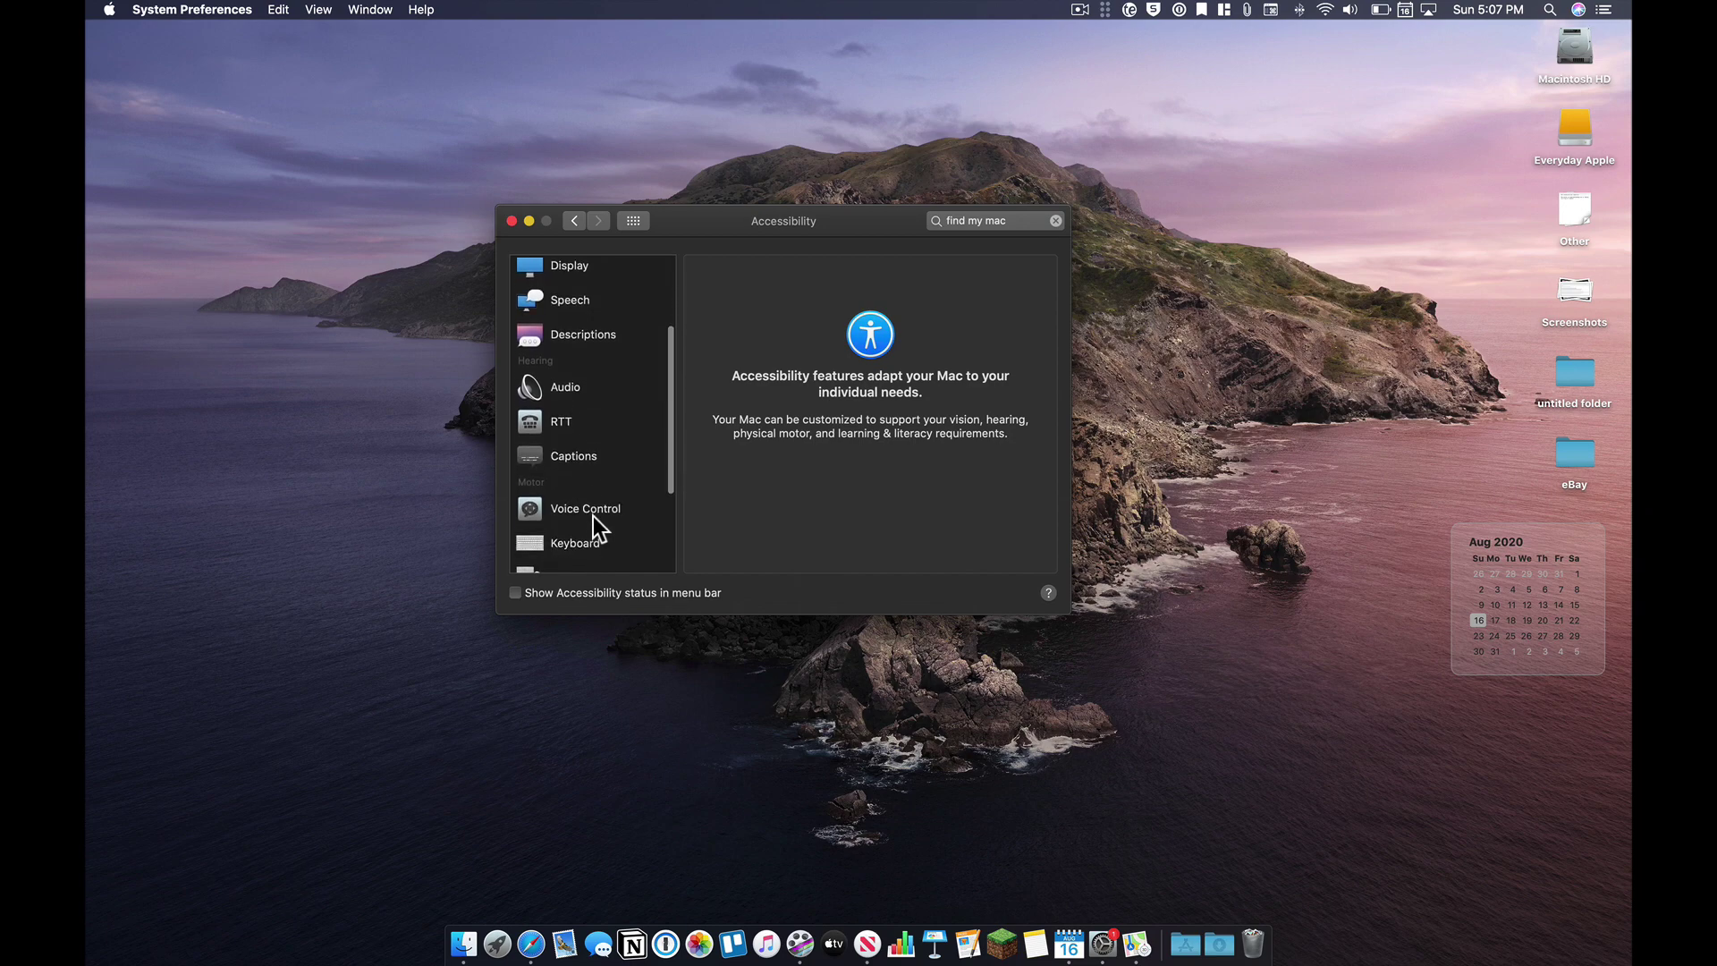
click(585, 524)
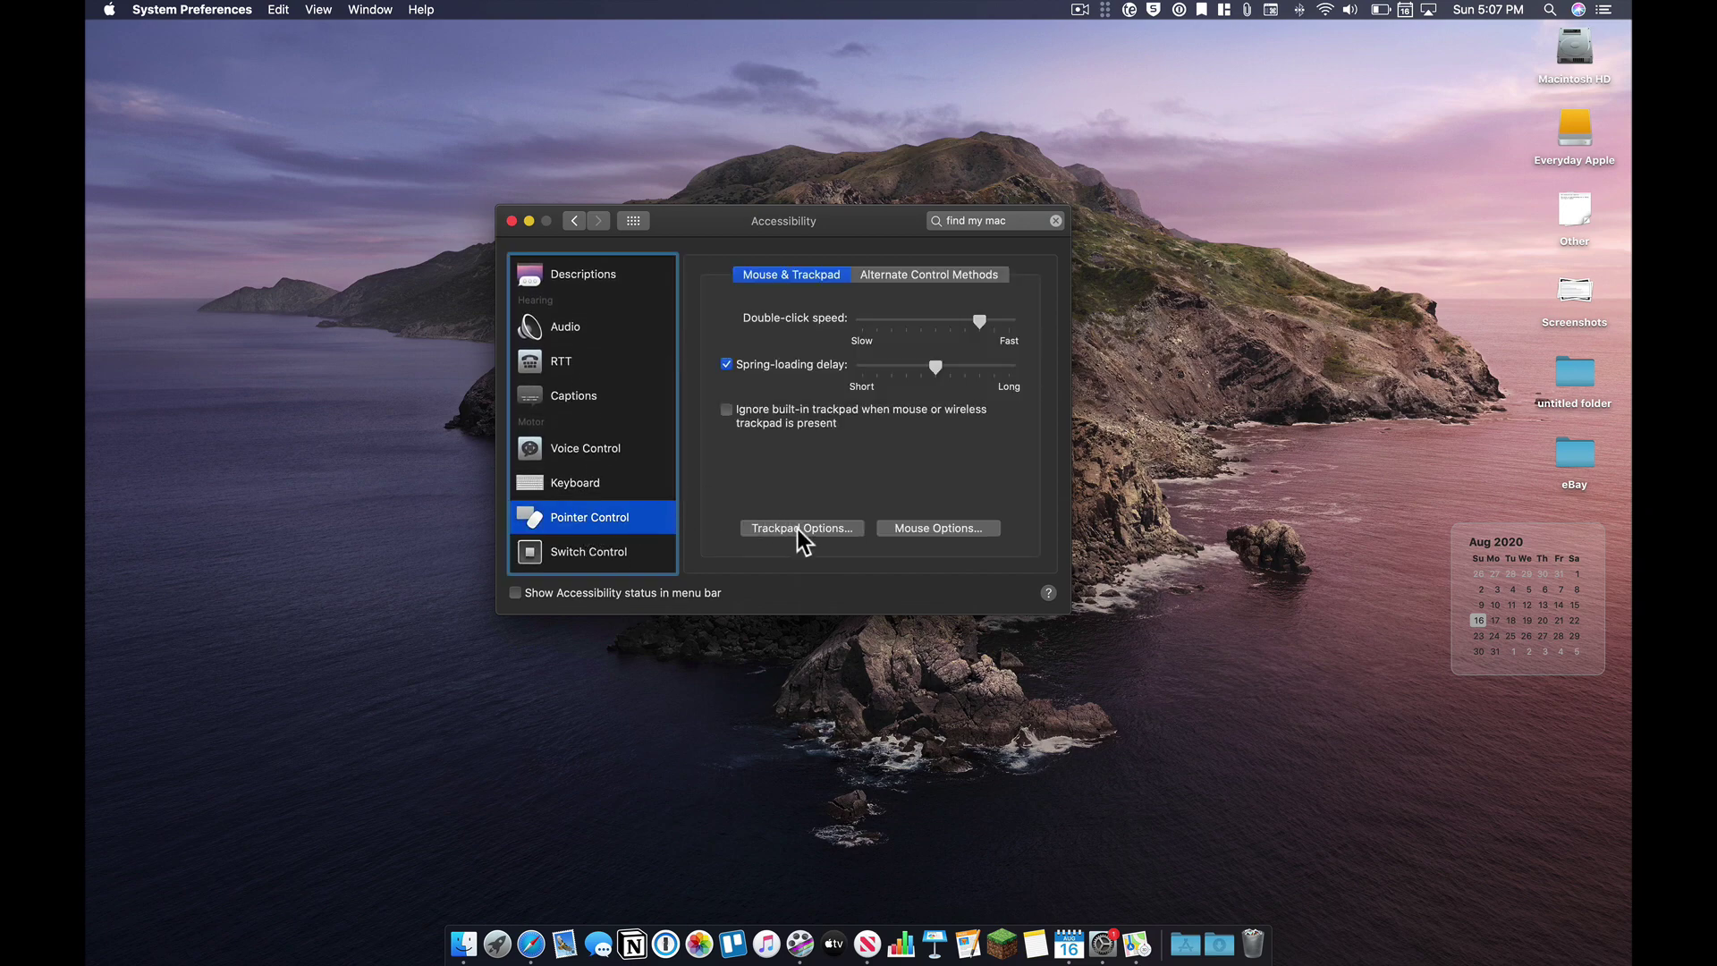
click(797, 528)
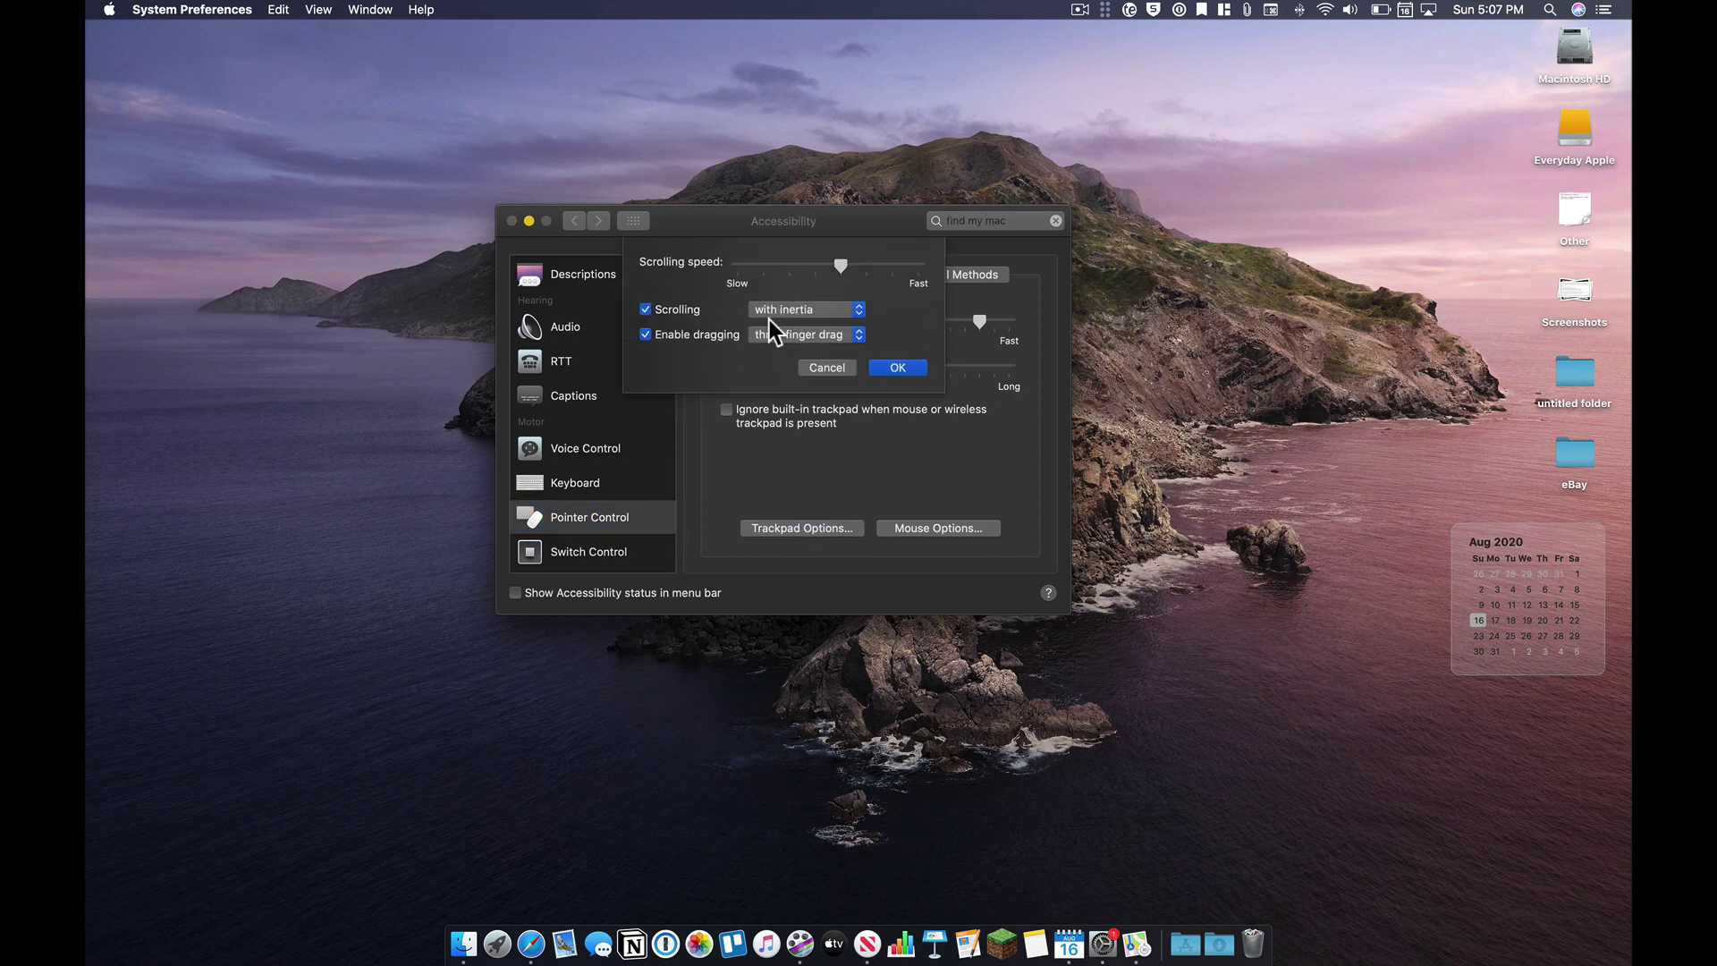
click(764, 336)
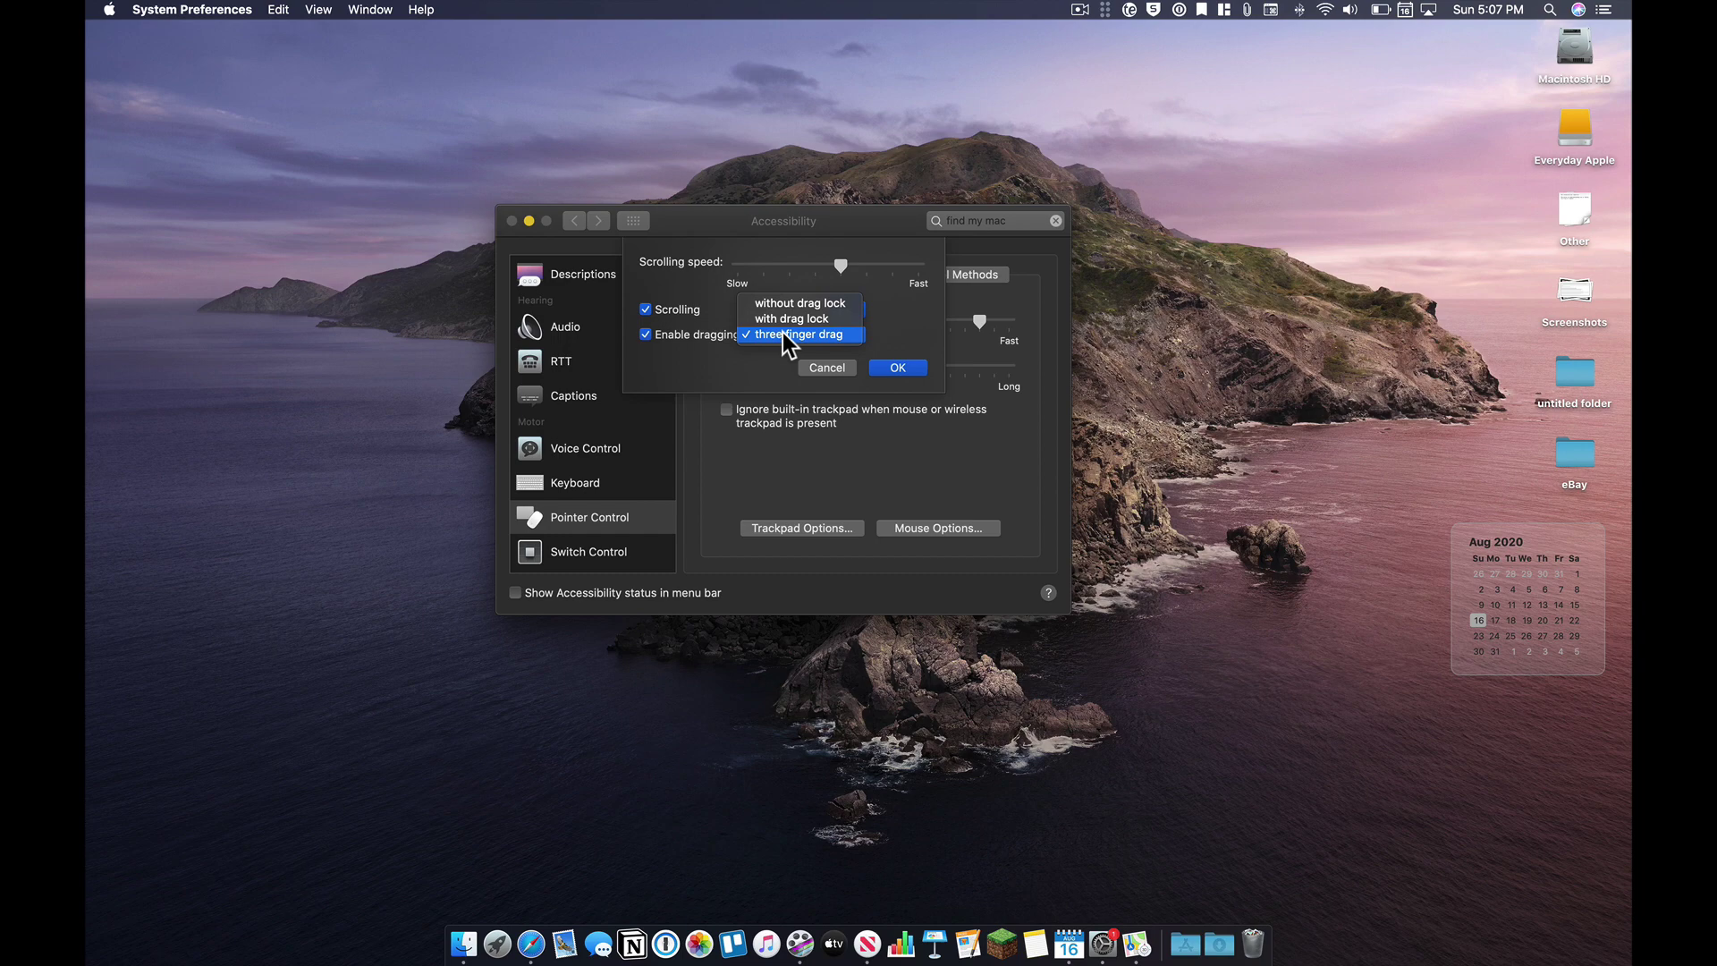
click(781, 333)
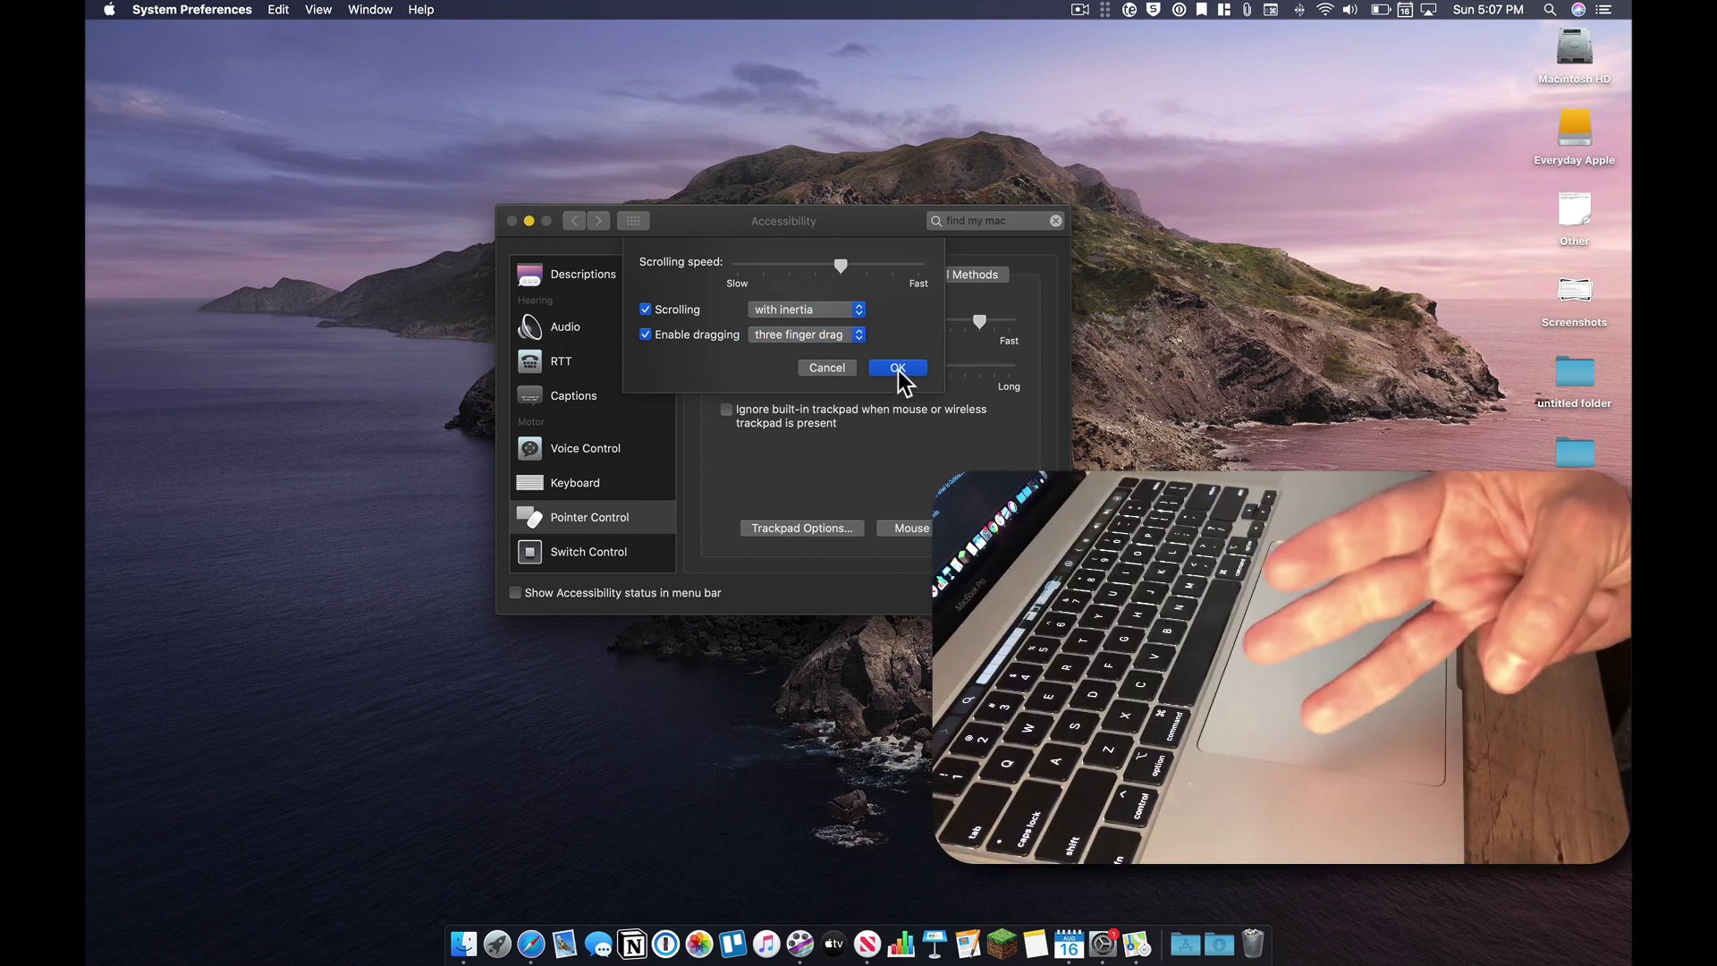
click(898, 368)
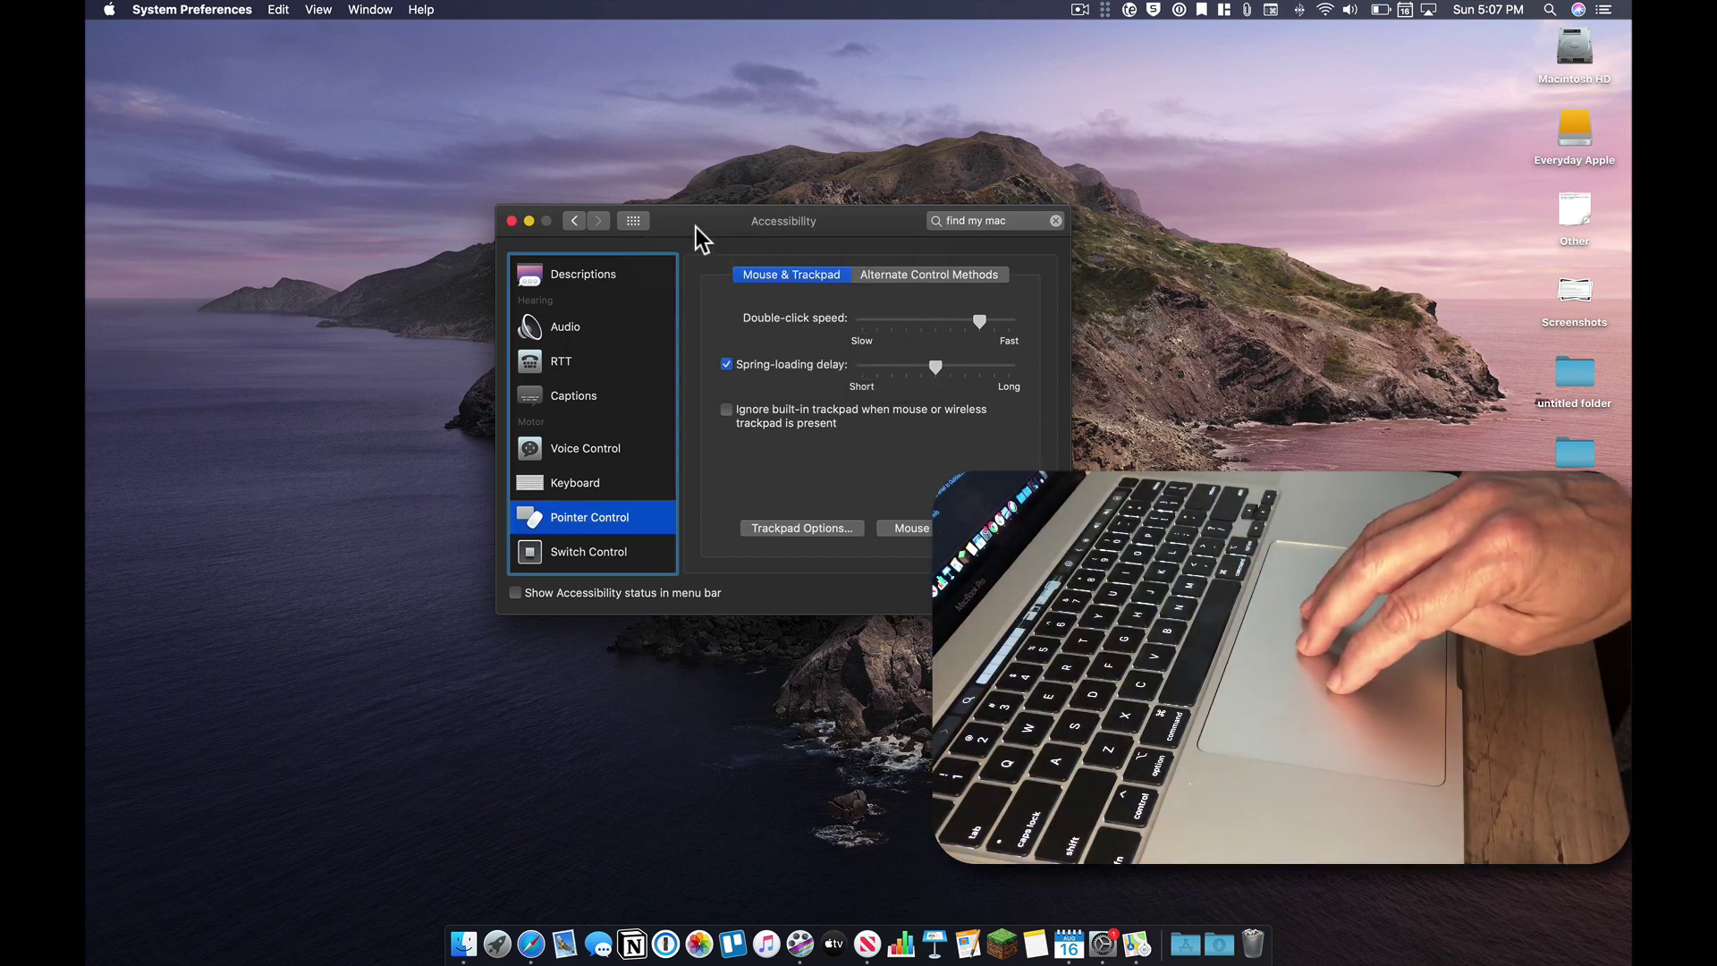
drag(699, 228, 732, 249)
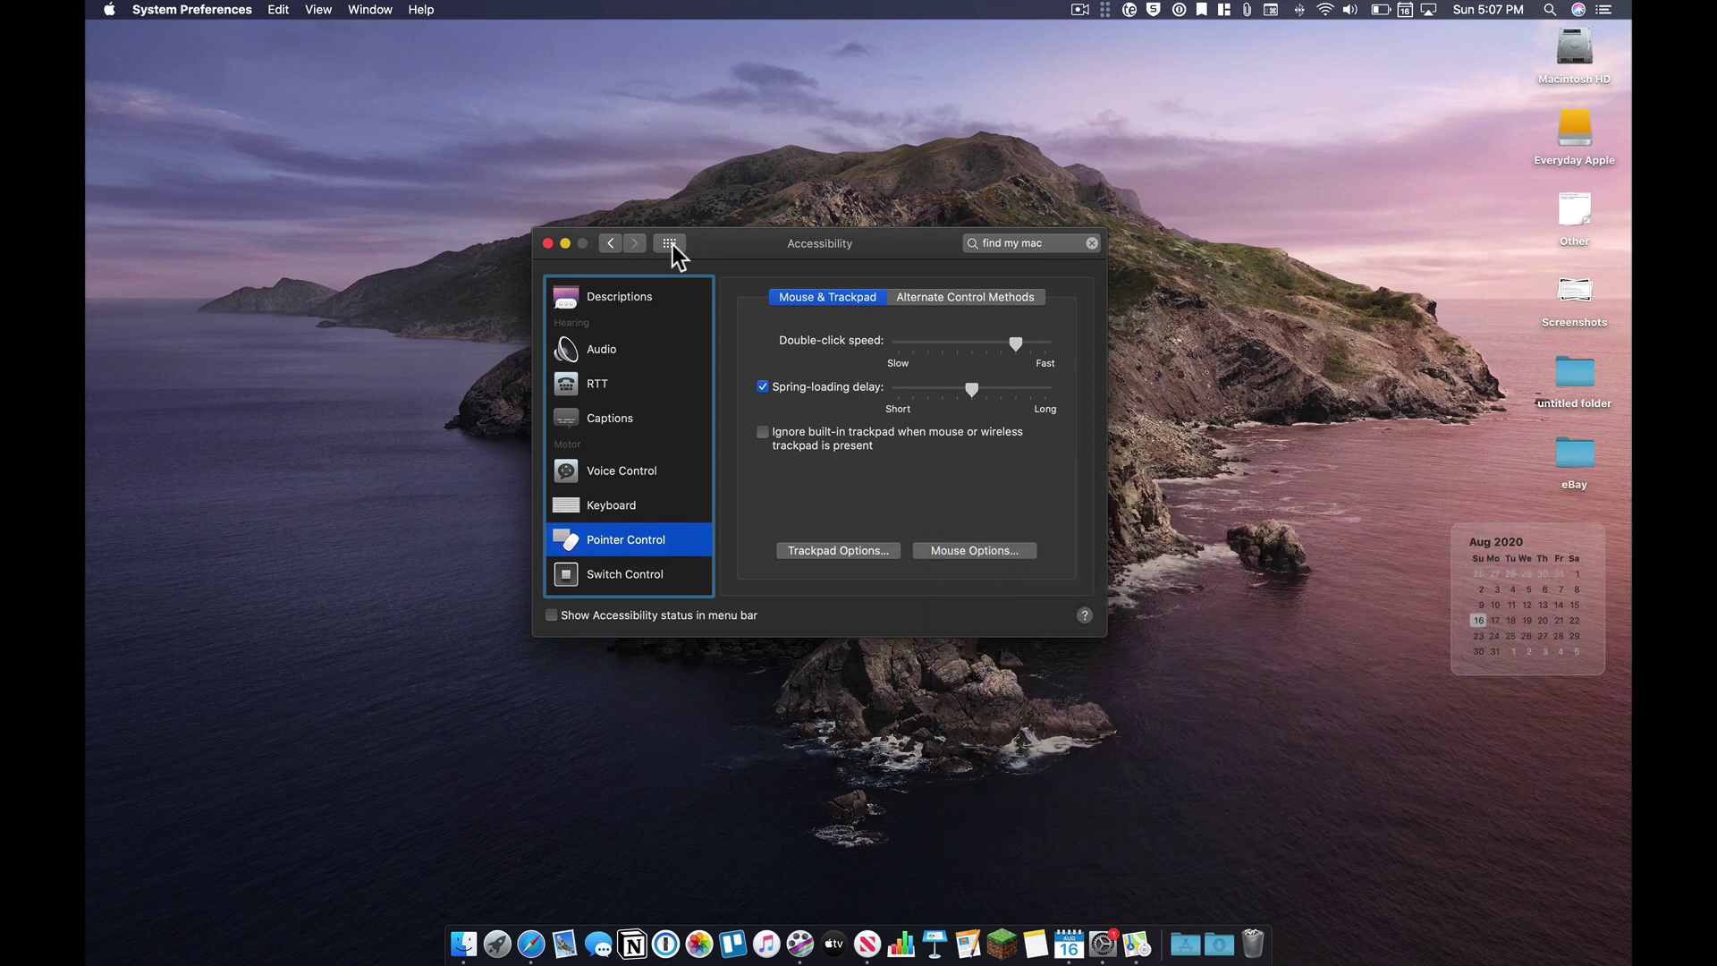
Review Trackpad's Point & Click and More Gestures settings, then return to all panes with Finder frontmost
click(671, 243)
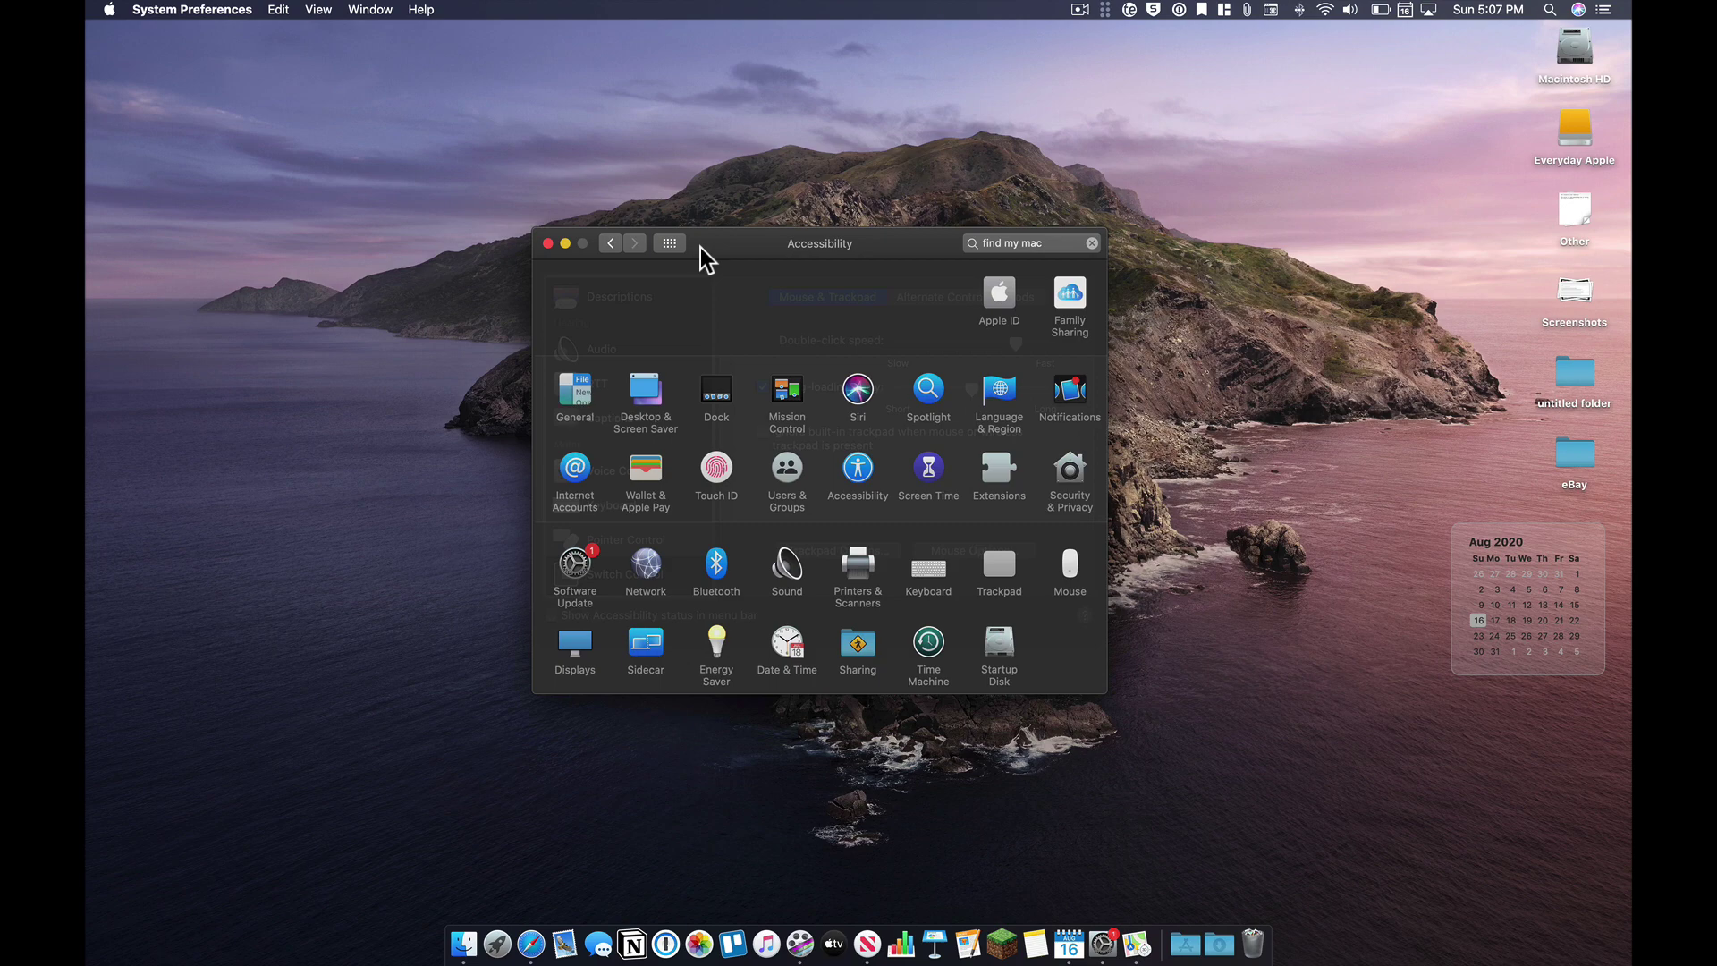
click(995, 565)
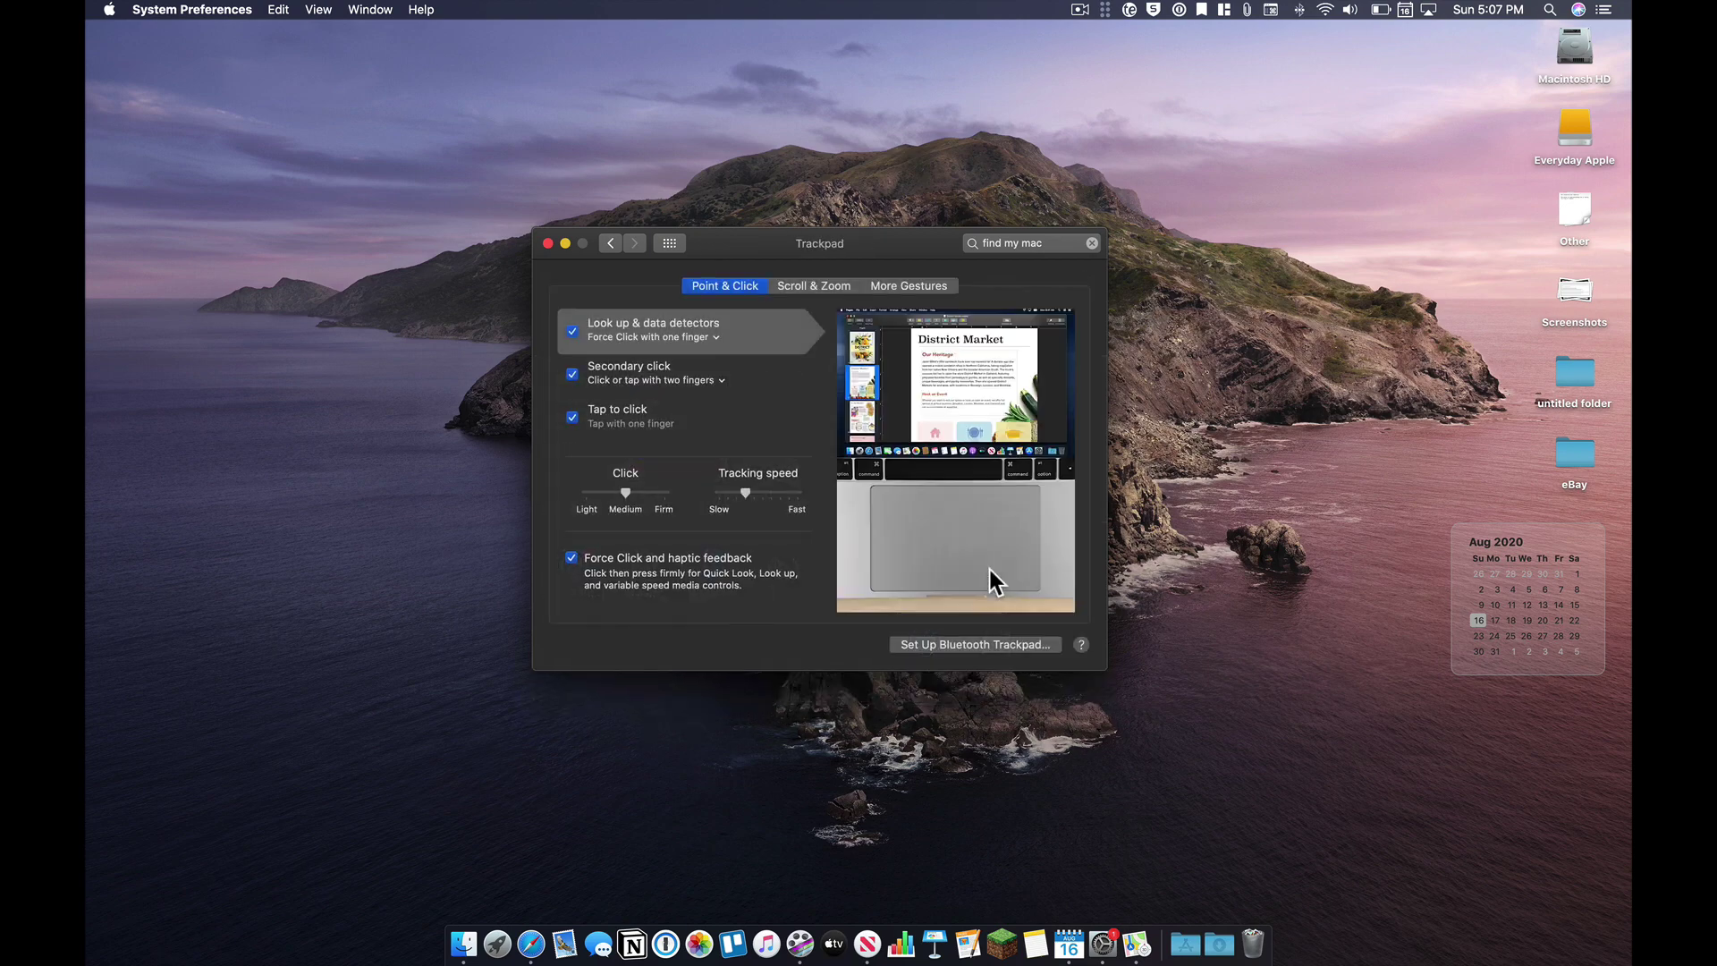
mouse_move(671, 333)
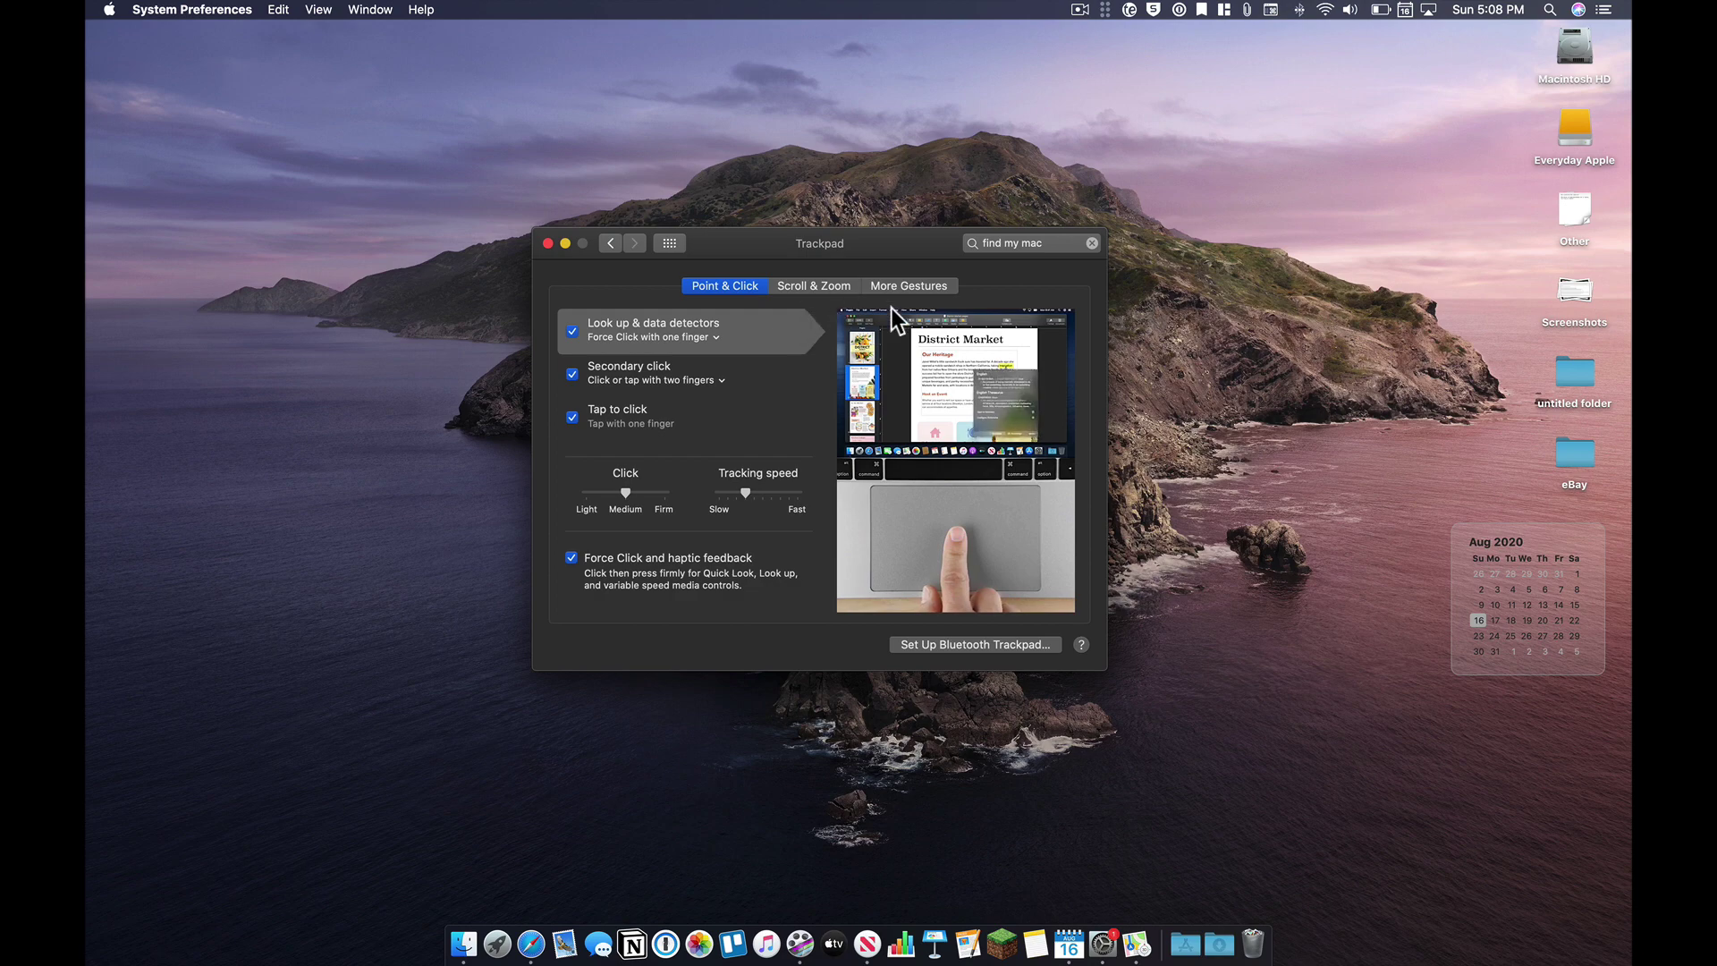
click(891, 284)
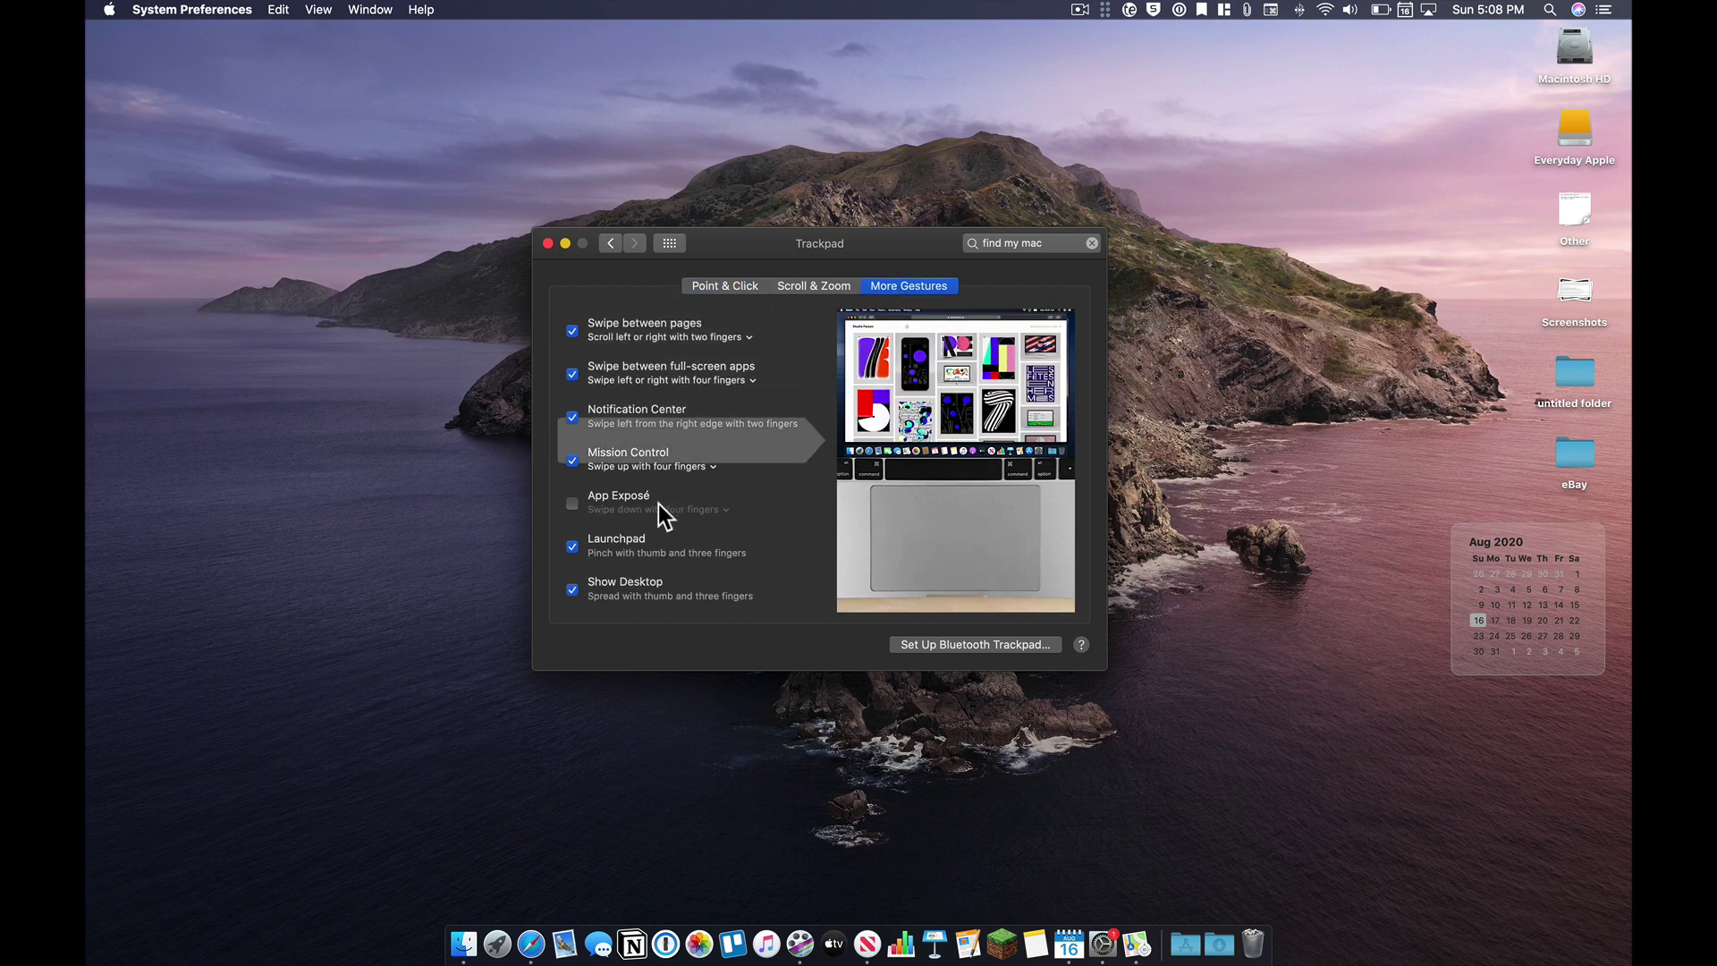
mouse_move(659, 503)
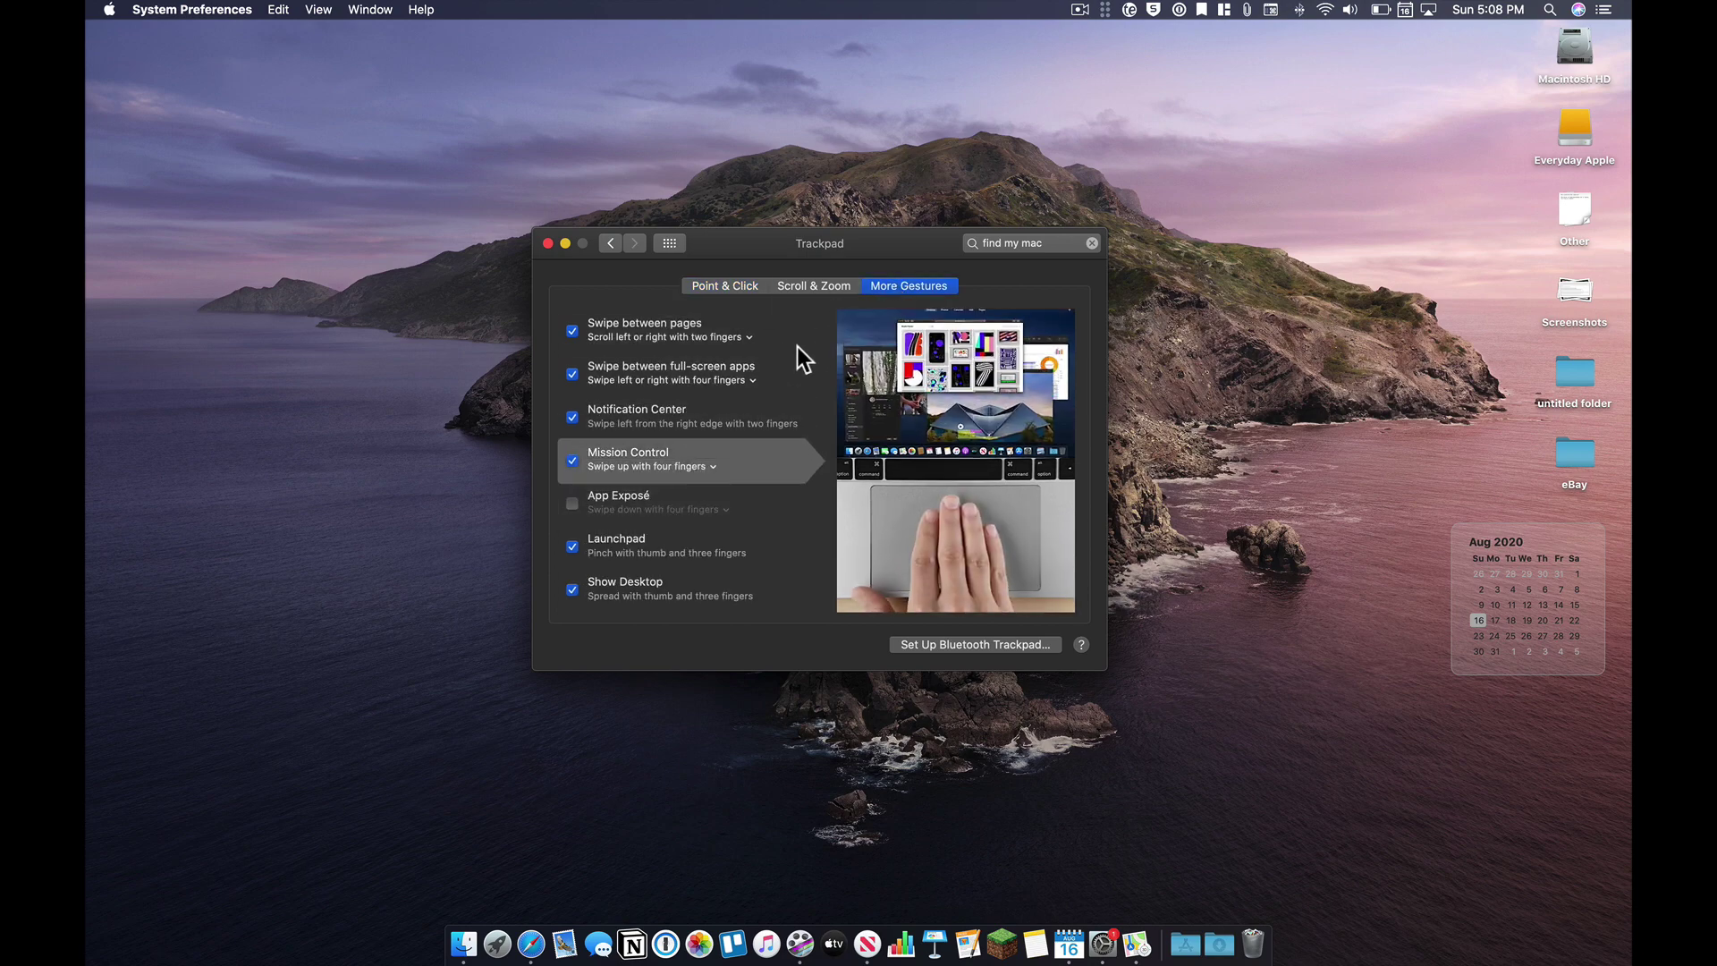
mouse_move(700, 410)
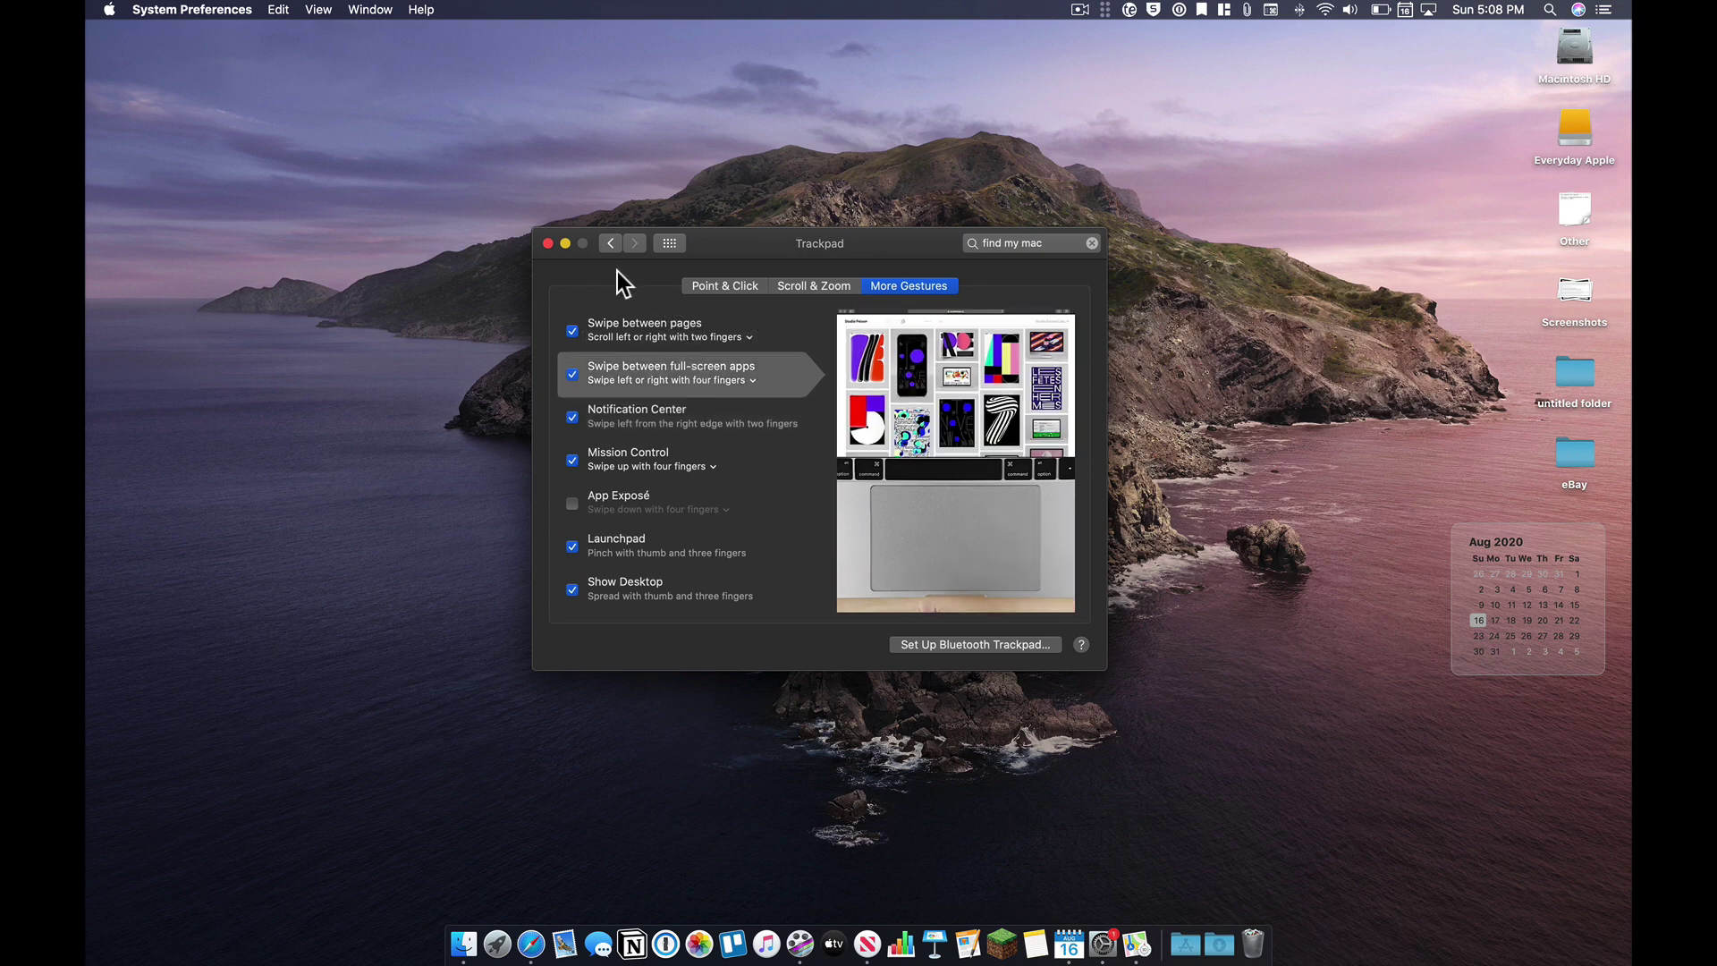
click(670, 243)
click(1393, 193)
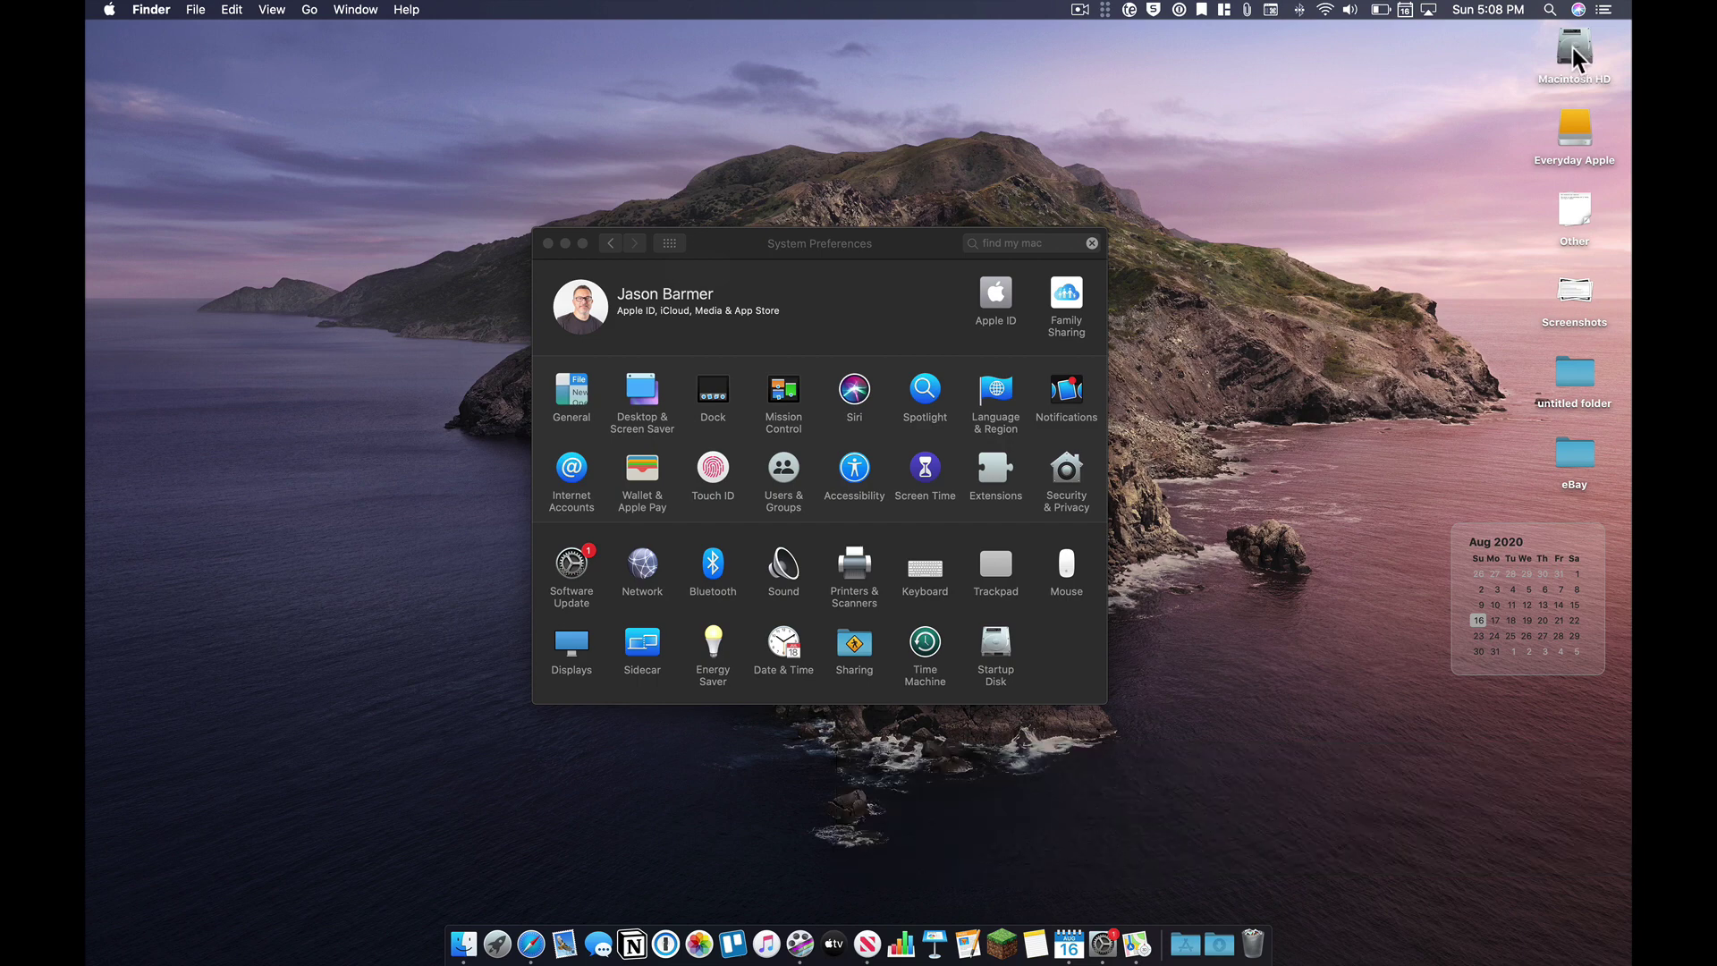
In Finder Preferences > General, toggle Hard disks off and back on so it stays shown
click(1479, 99)
click(230, 9)
mouse_move(147, 9)
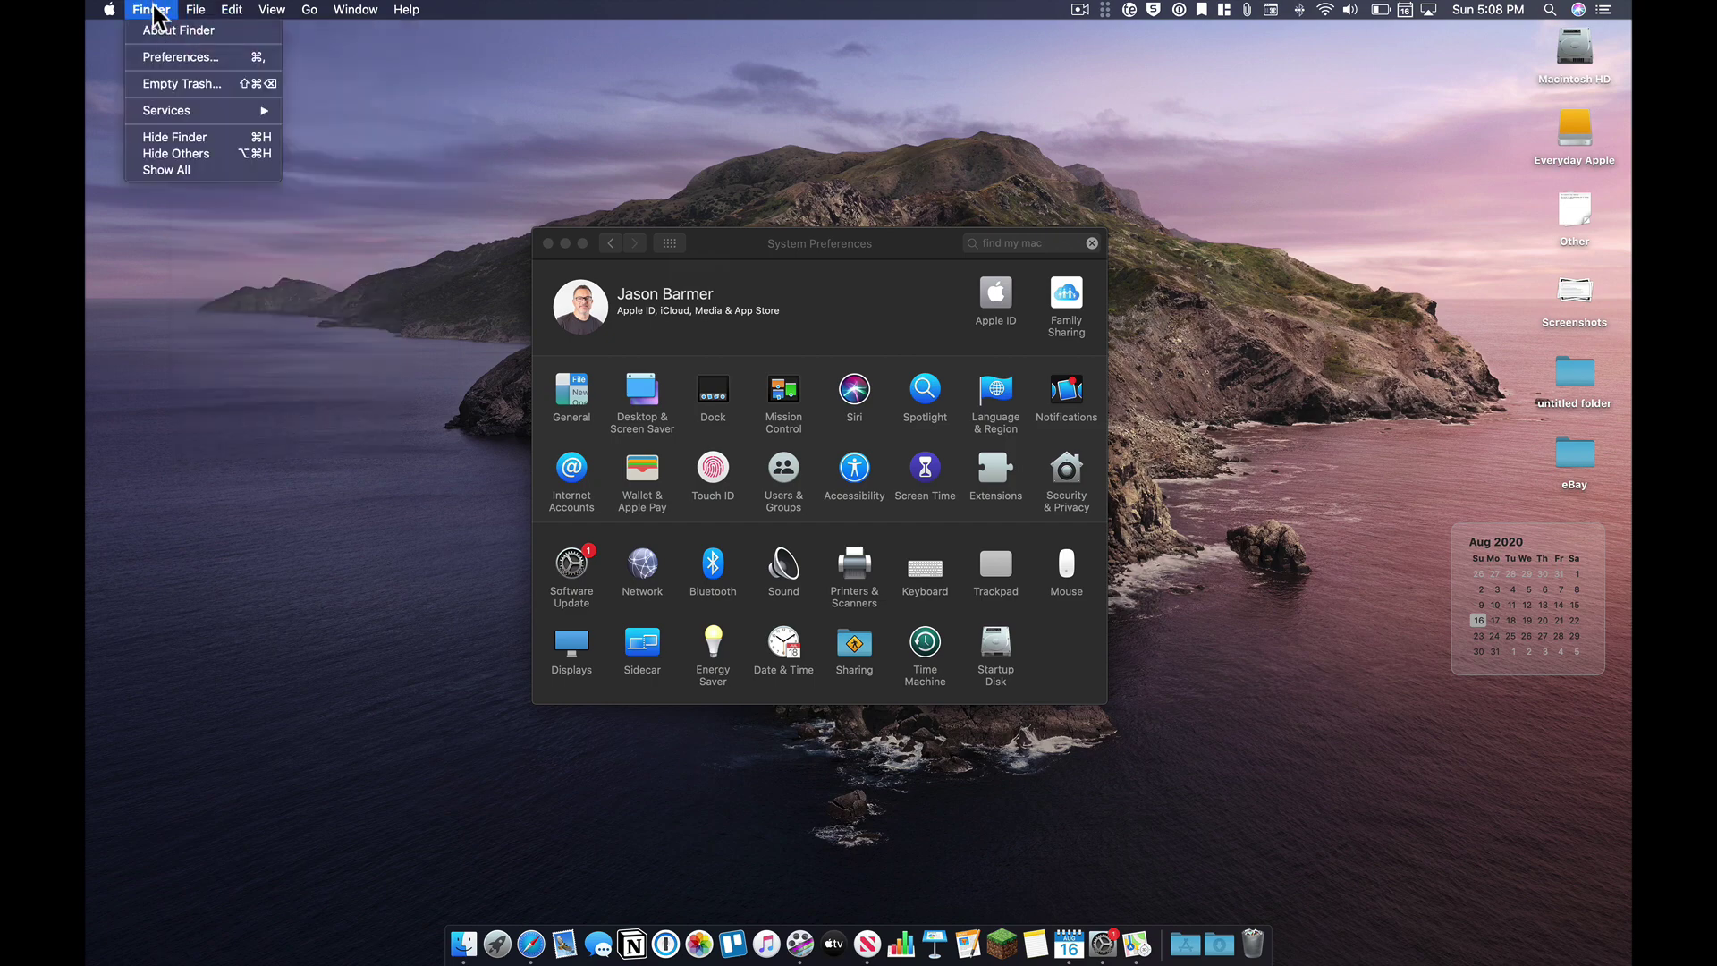
click(166, 57)
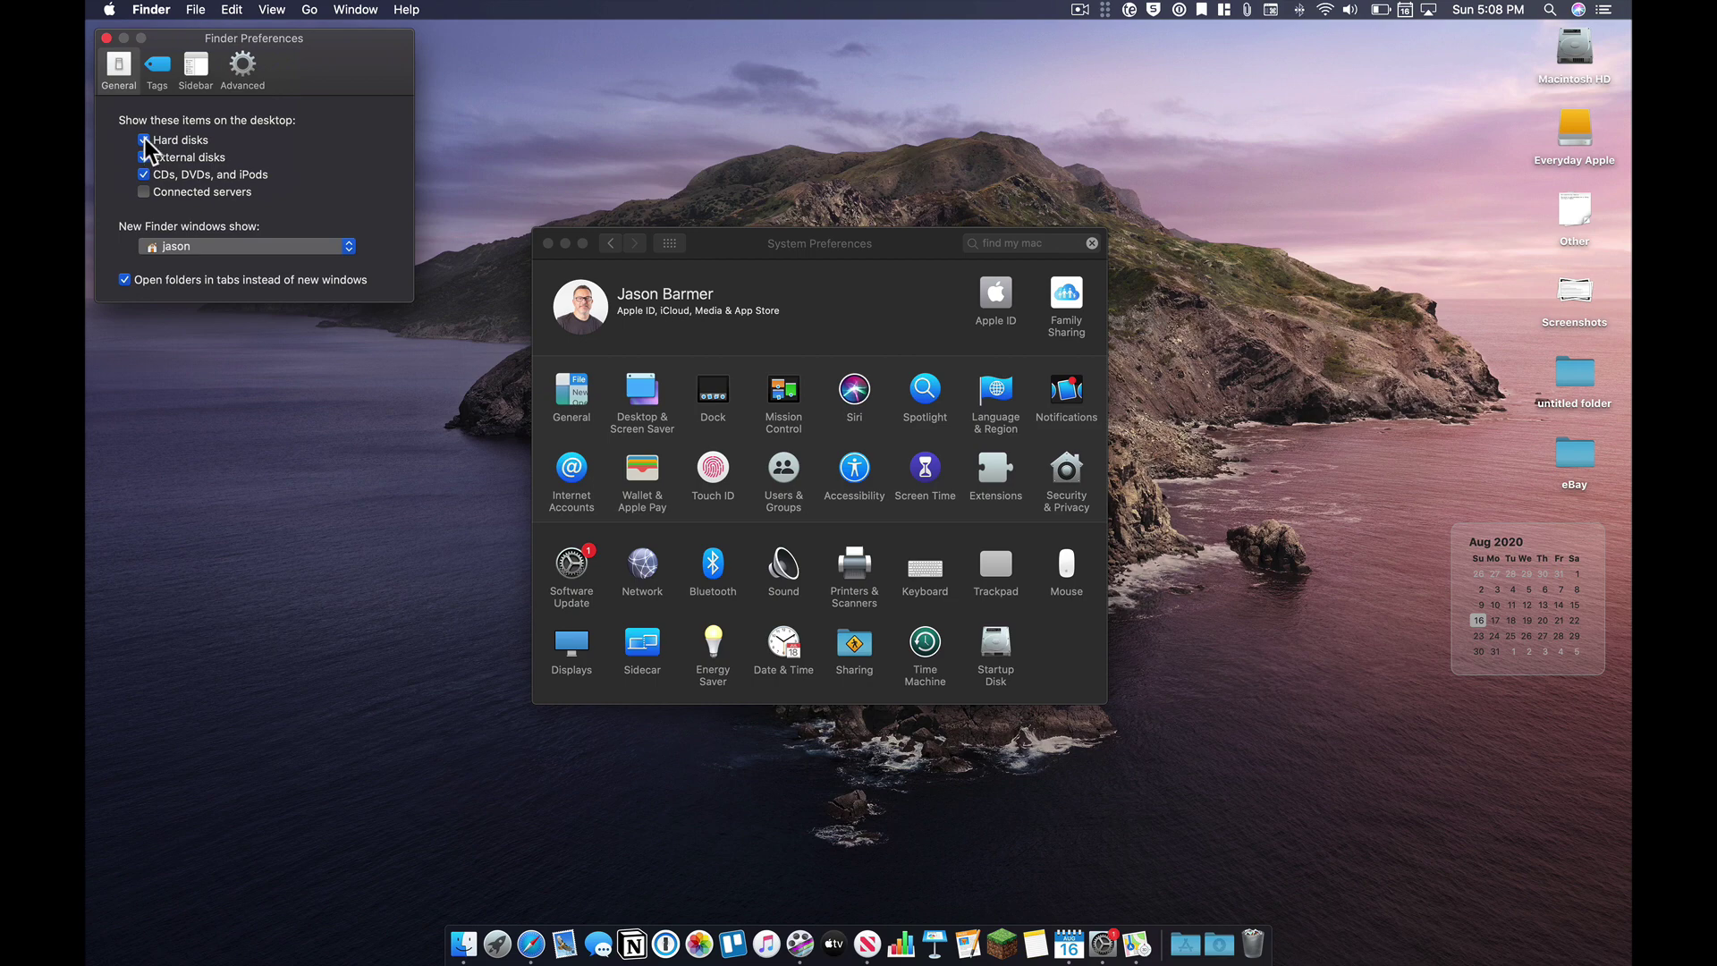
click(144, 140)
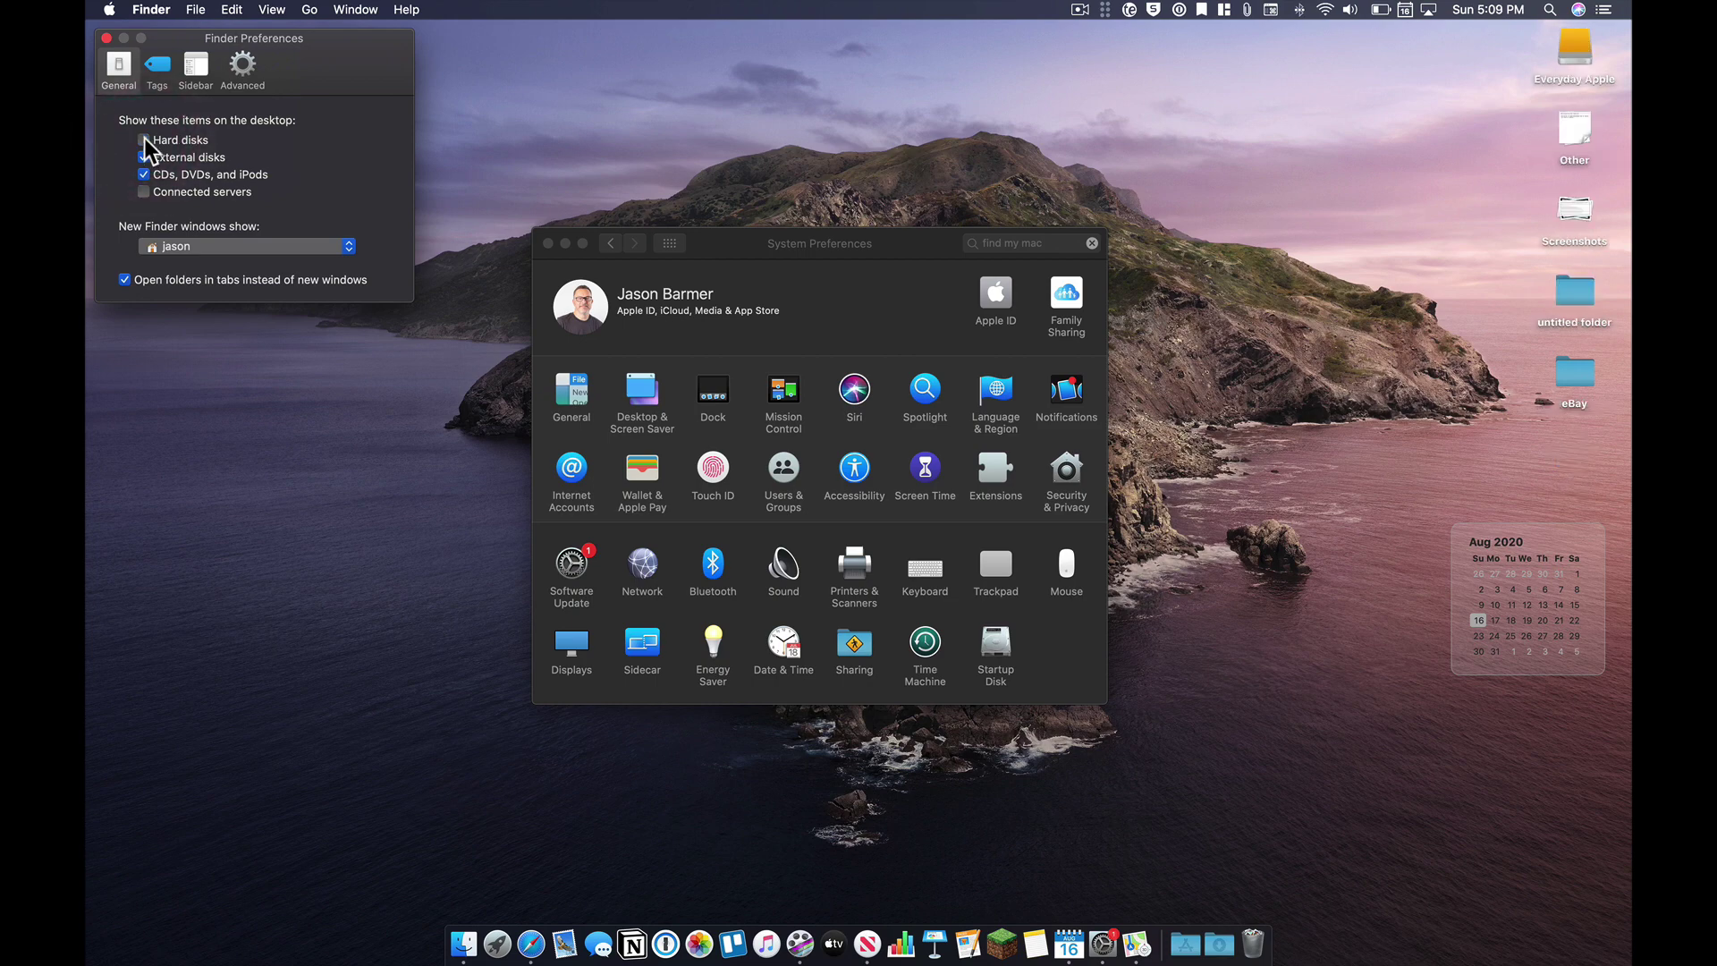
click(144, 141)
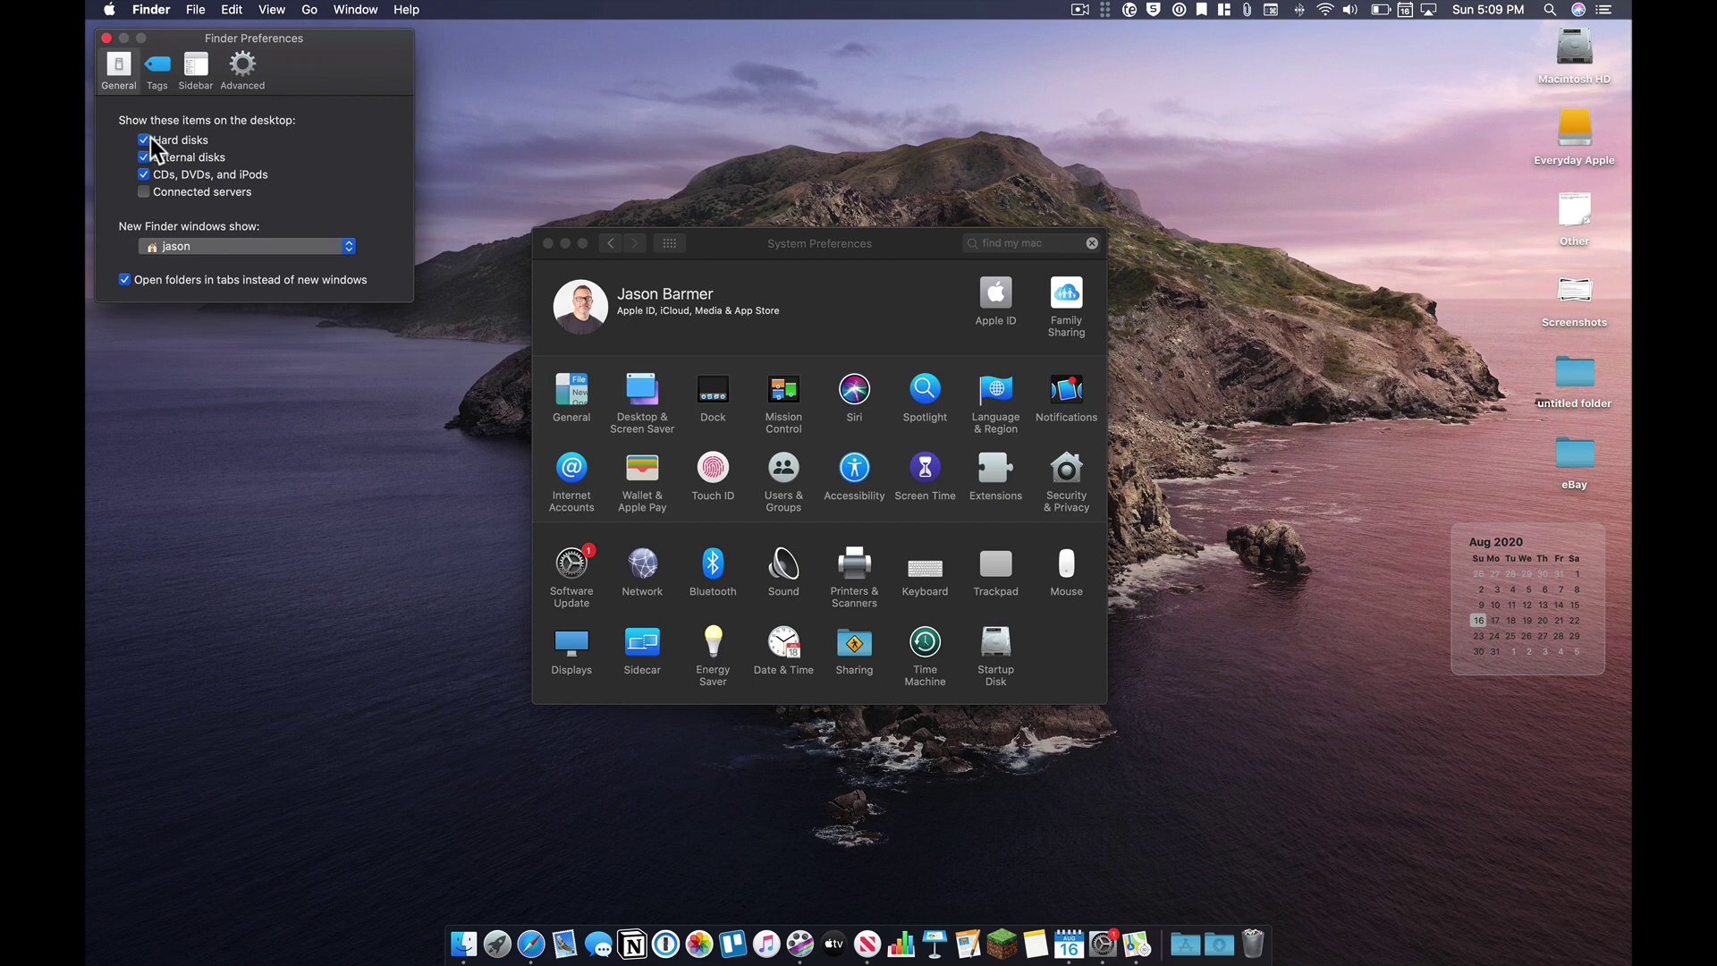
drag(336, 74, 477, 101)
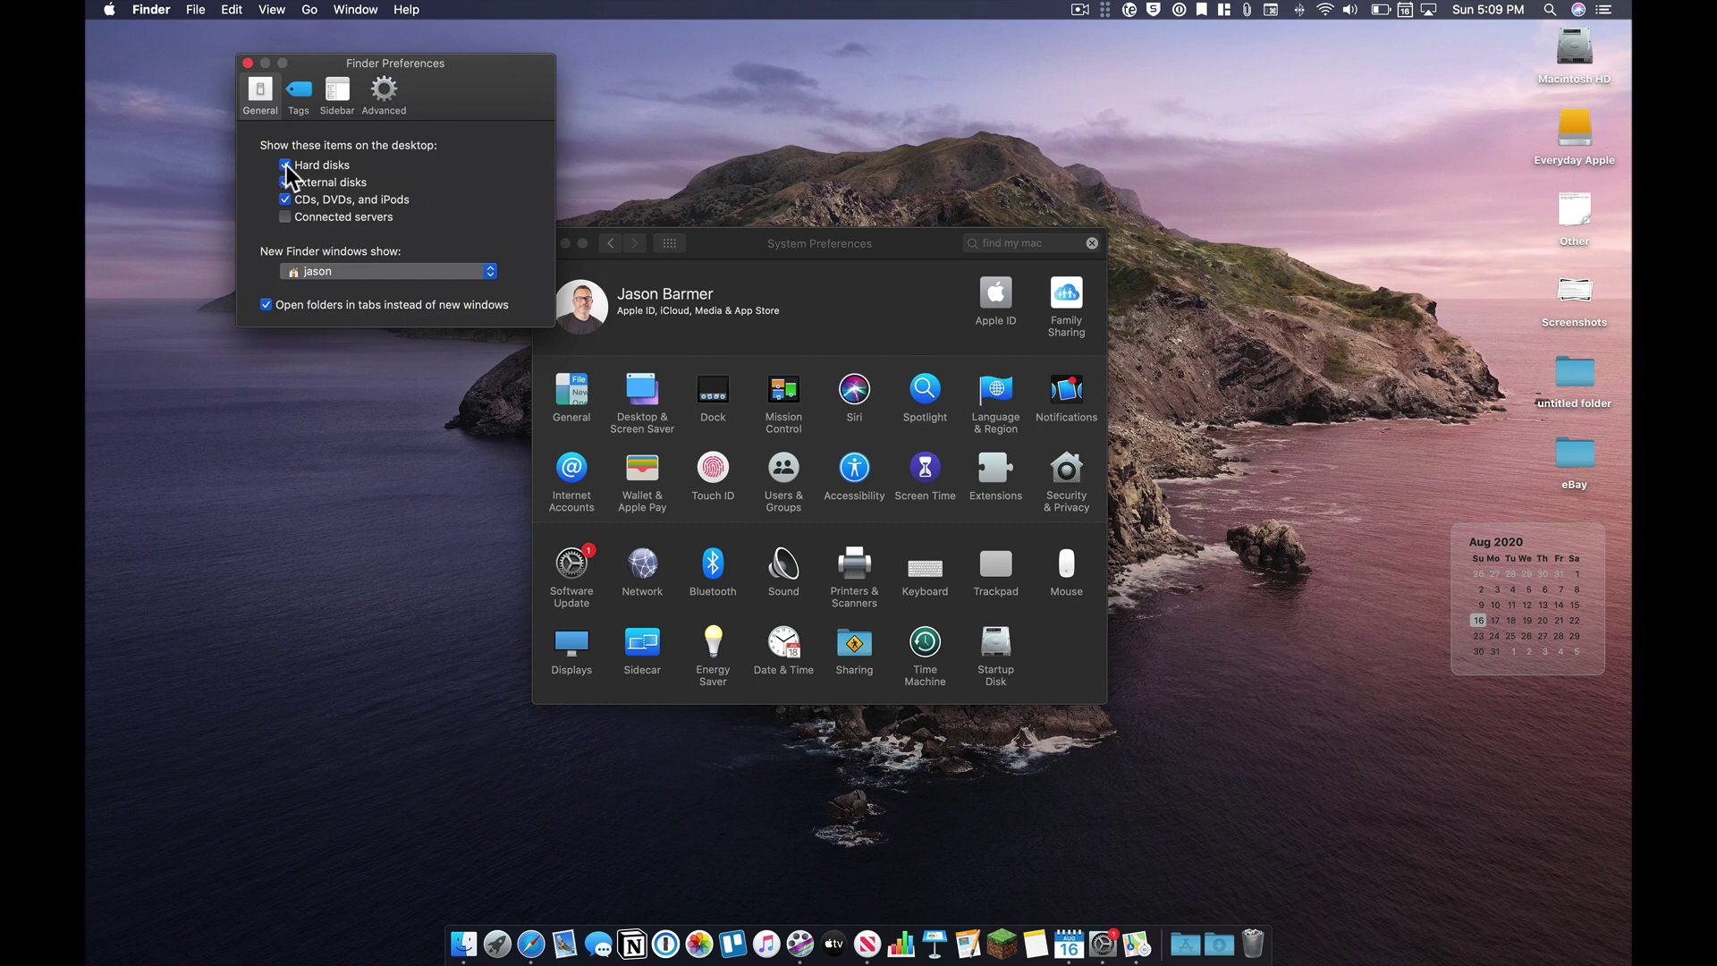
Open Macintosh HD from the desktop to check its contents, then close its window
double_click(1576, 46)
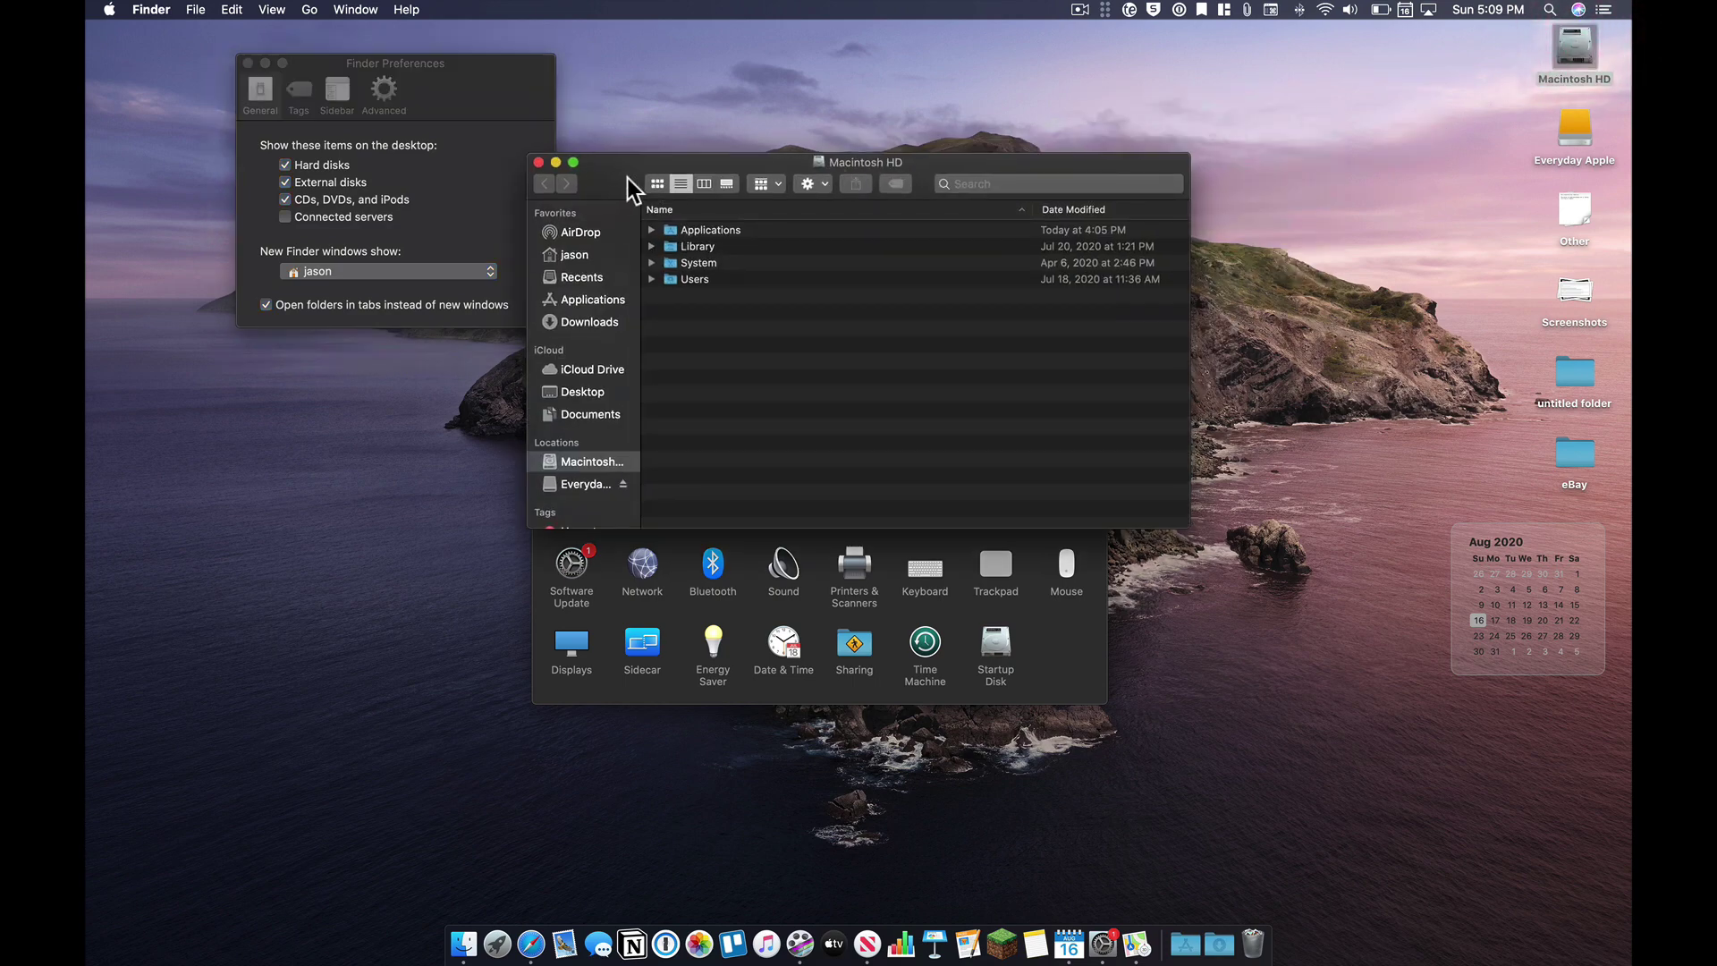
key(super+n)
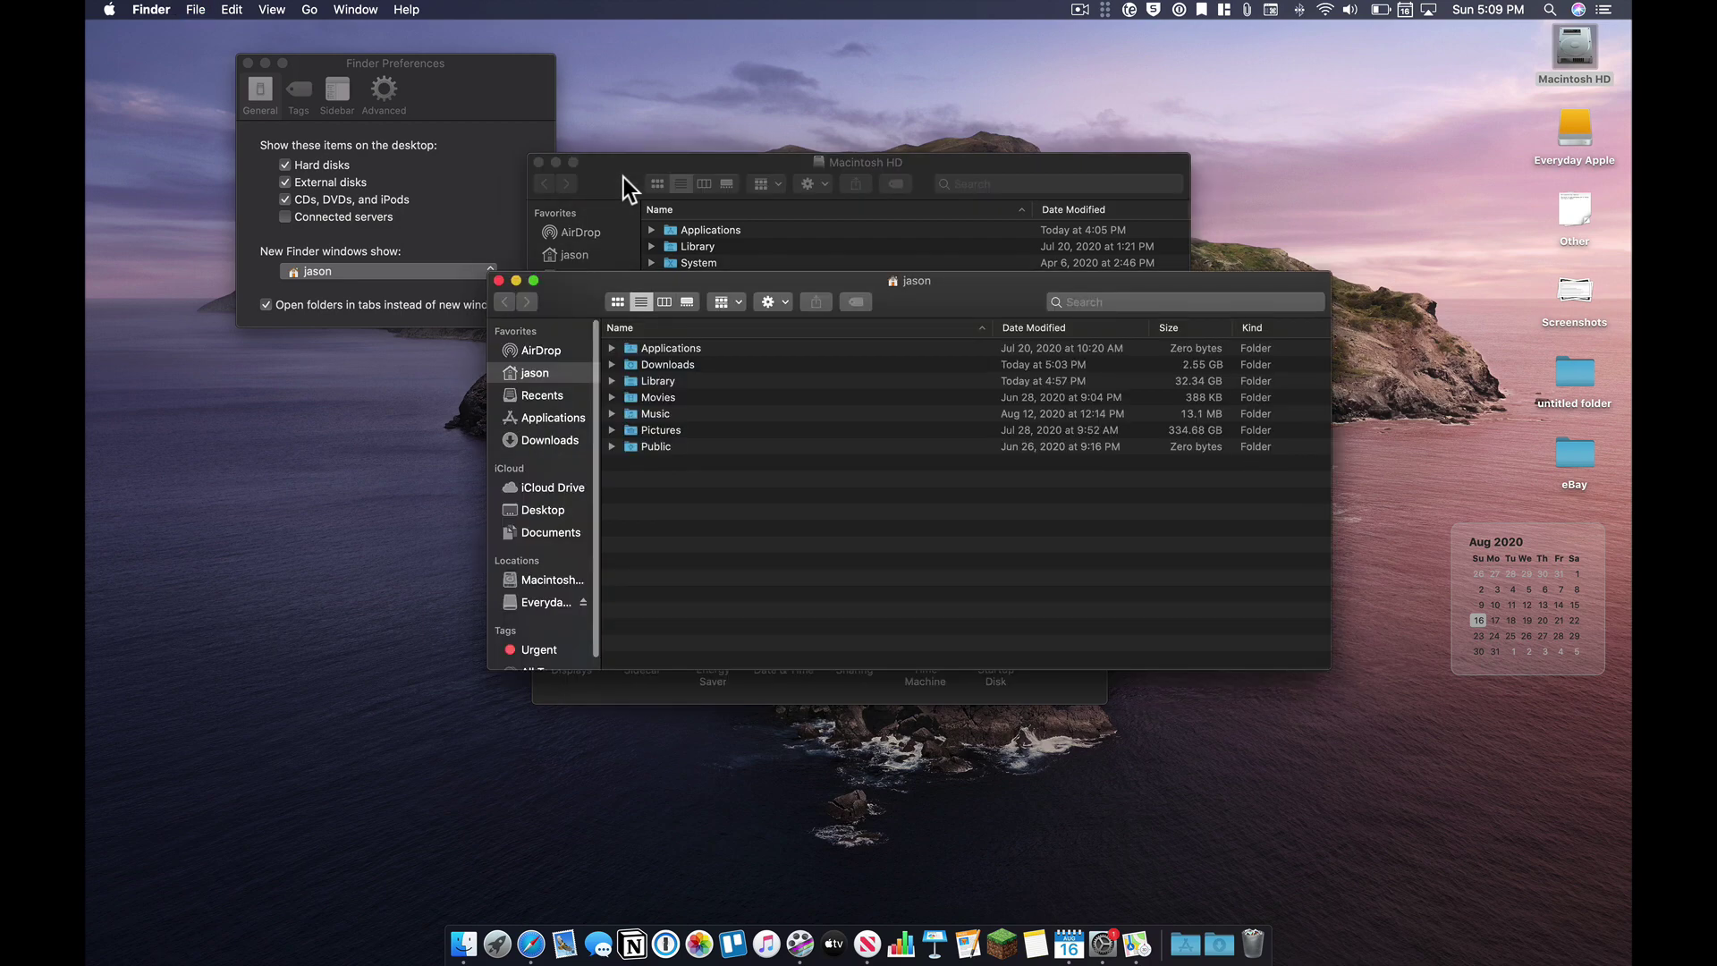
key(super+w)
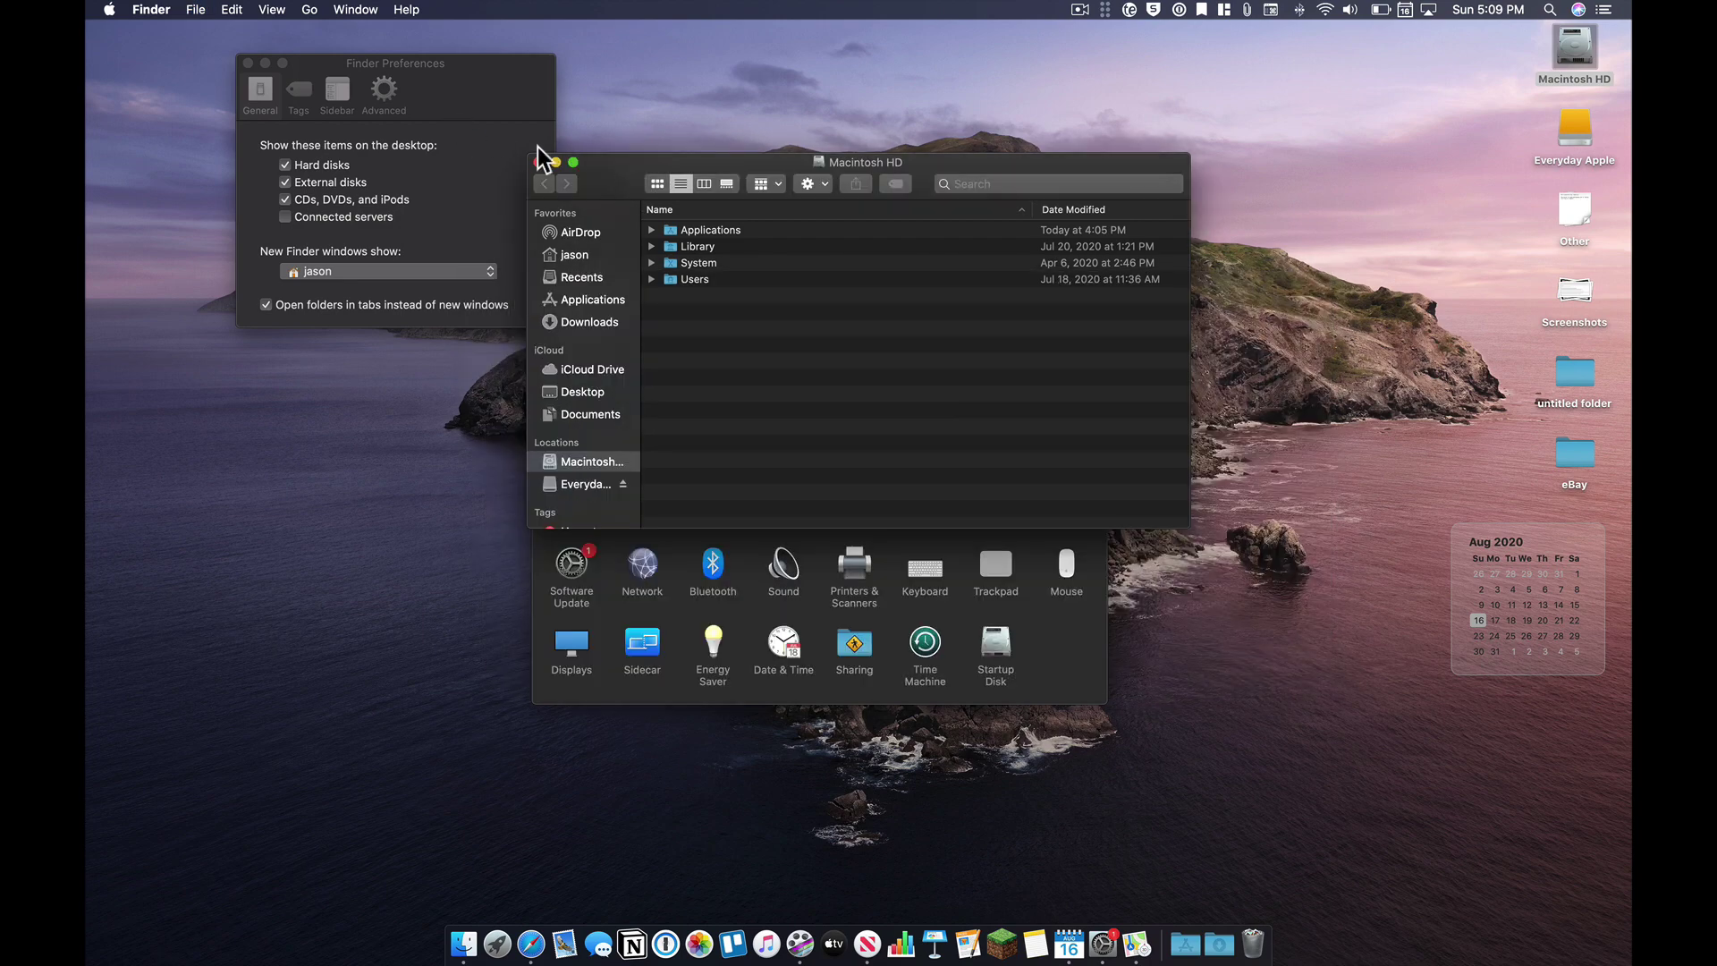
click(539, 162)
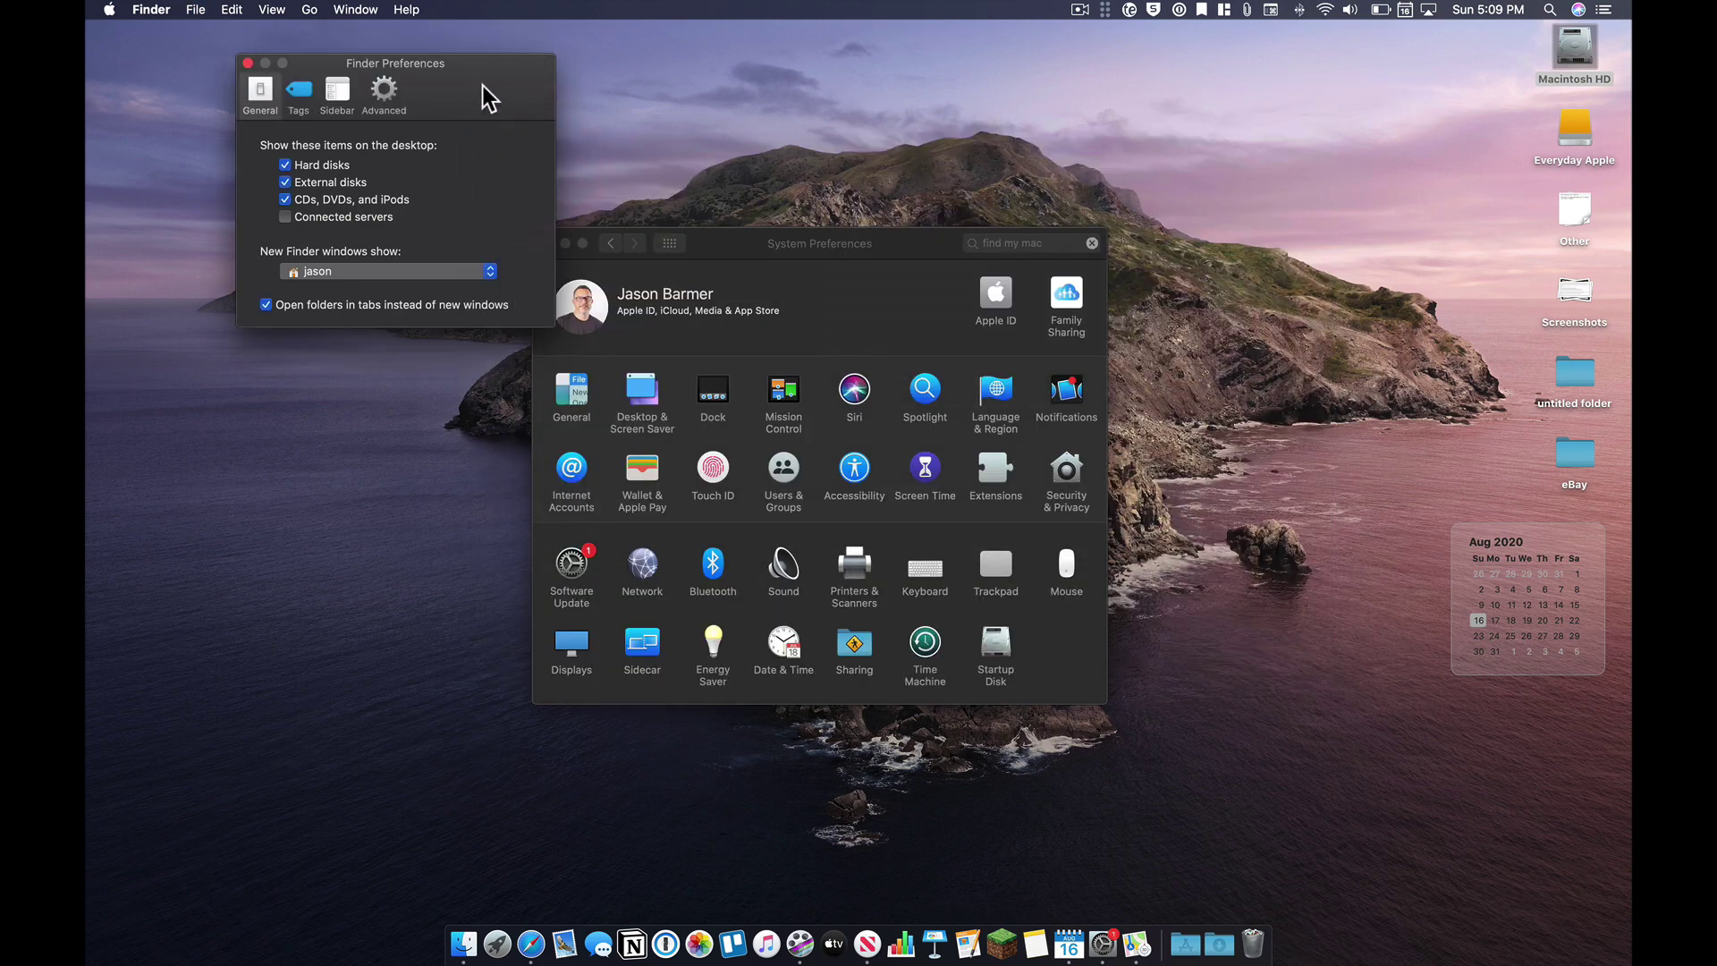
Keep External disks shown on the desktop and look over the Sidebar settings
click(284, 183)
click(283, 185)
click(339, 94)
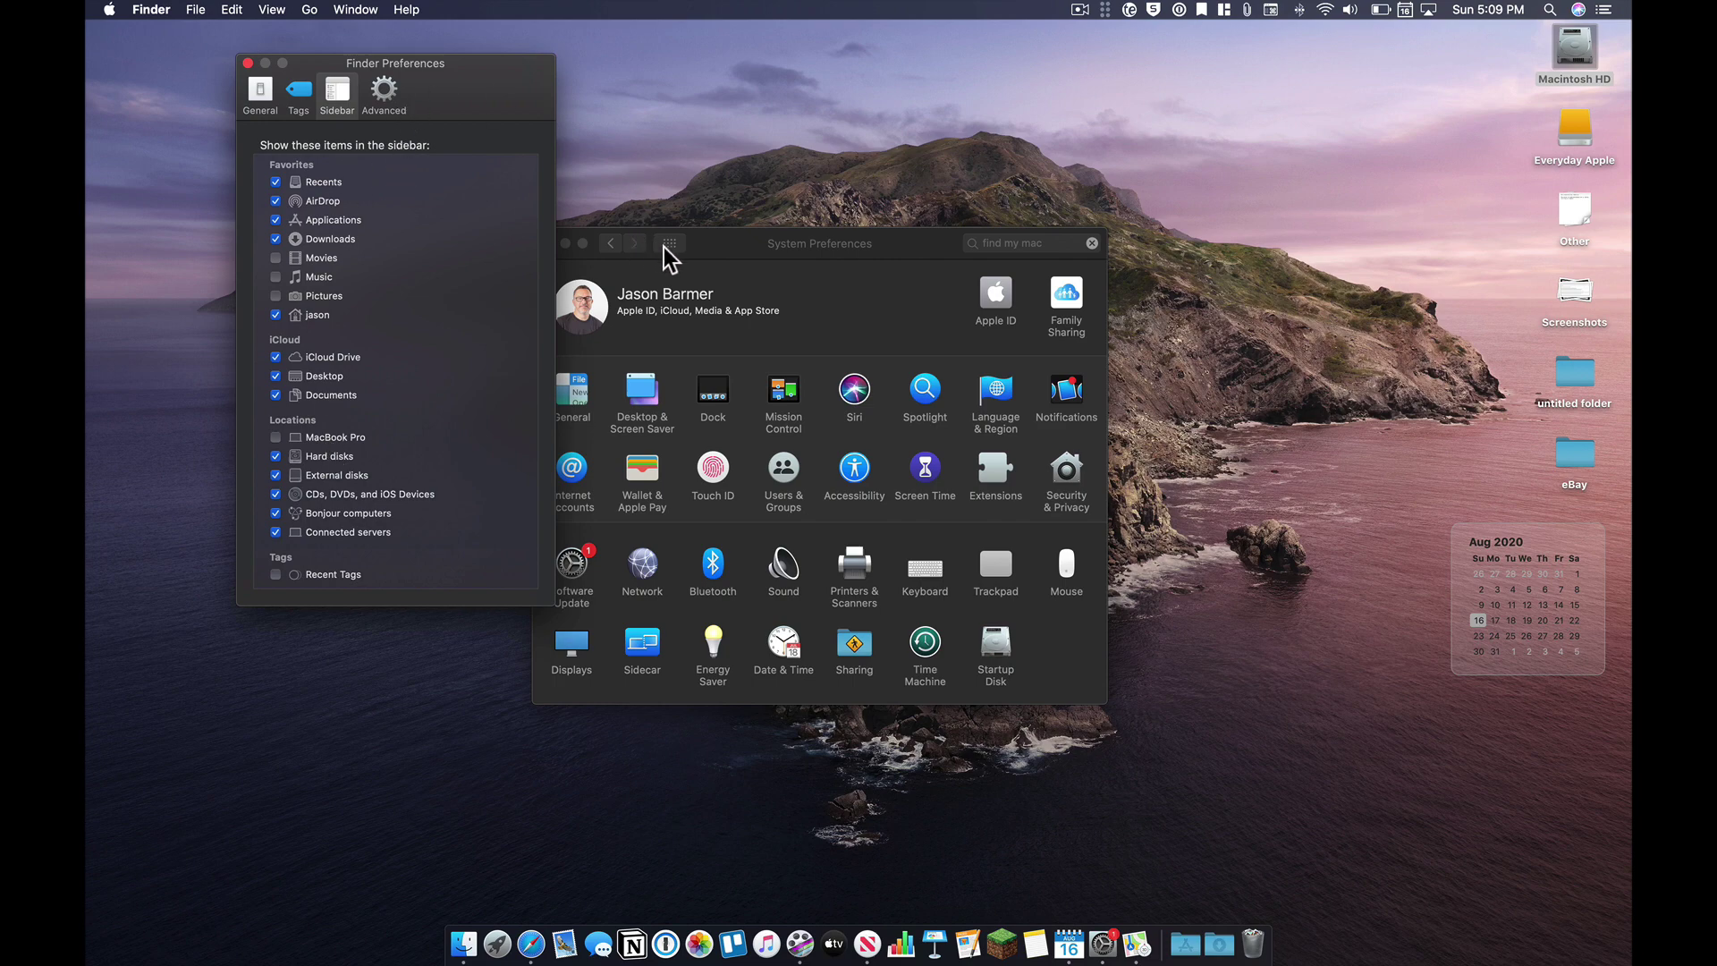
Open a new home folder window, then hide Finder from its app menu
key(super+n)
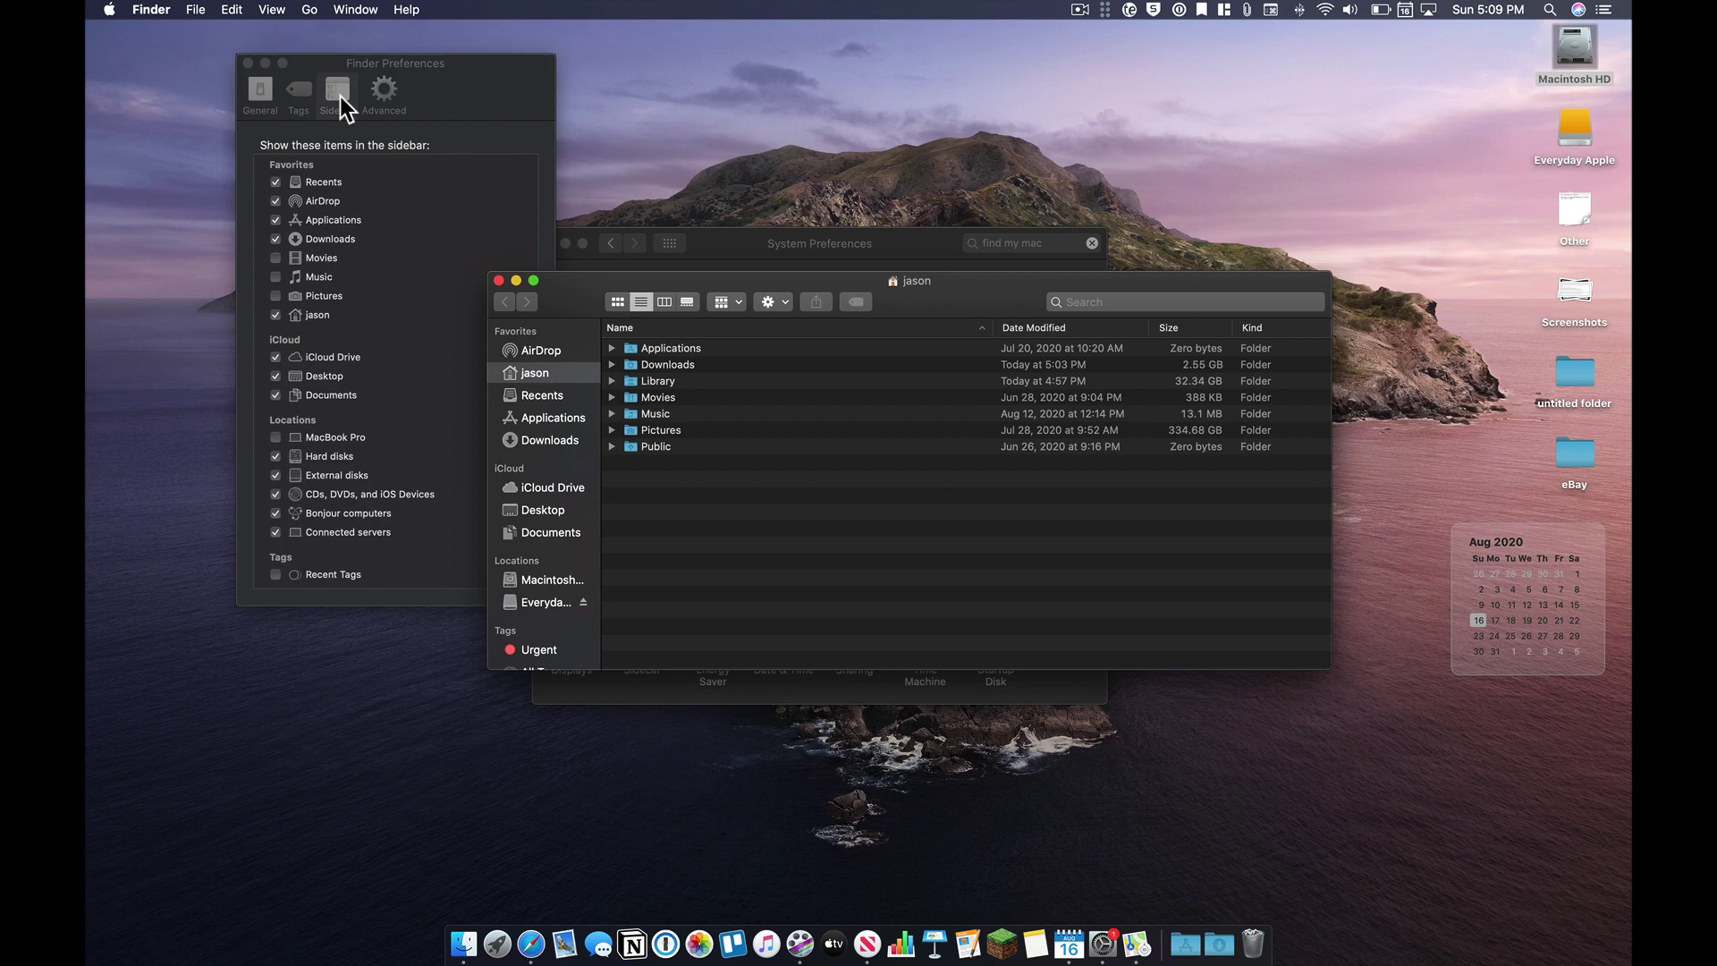
click(335, 67)
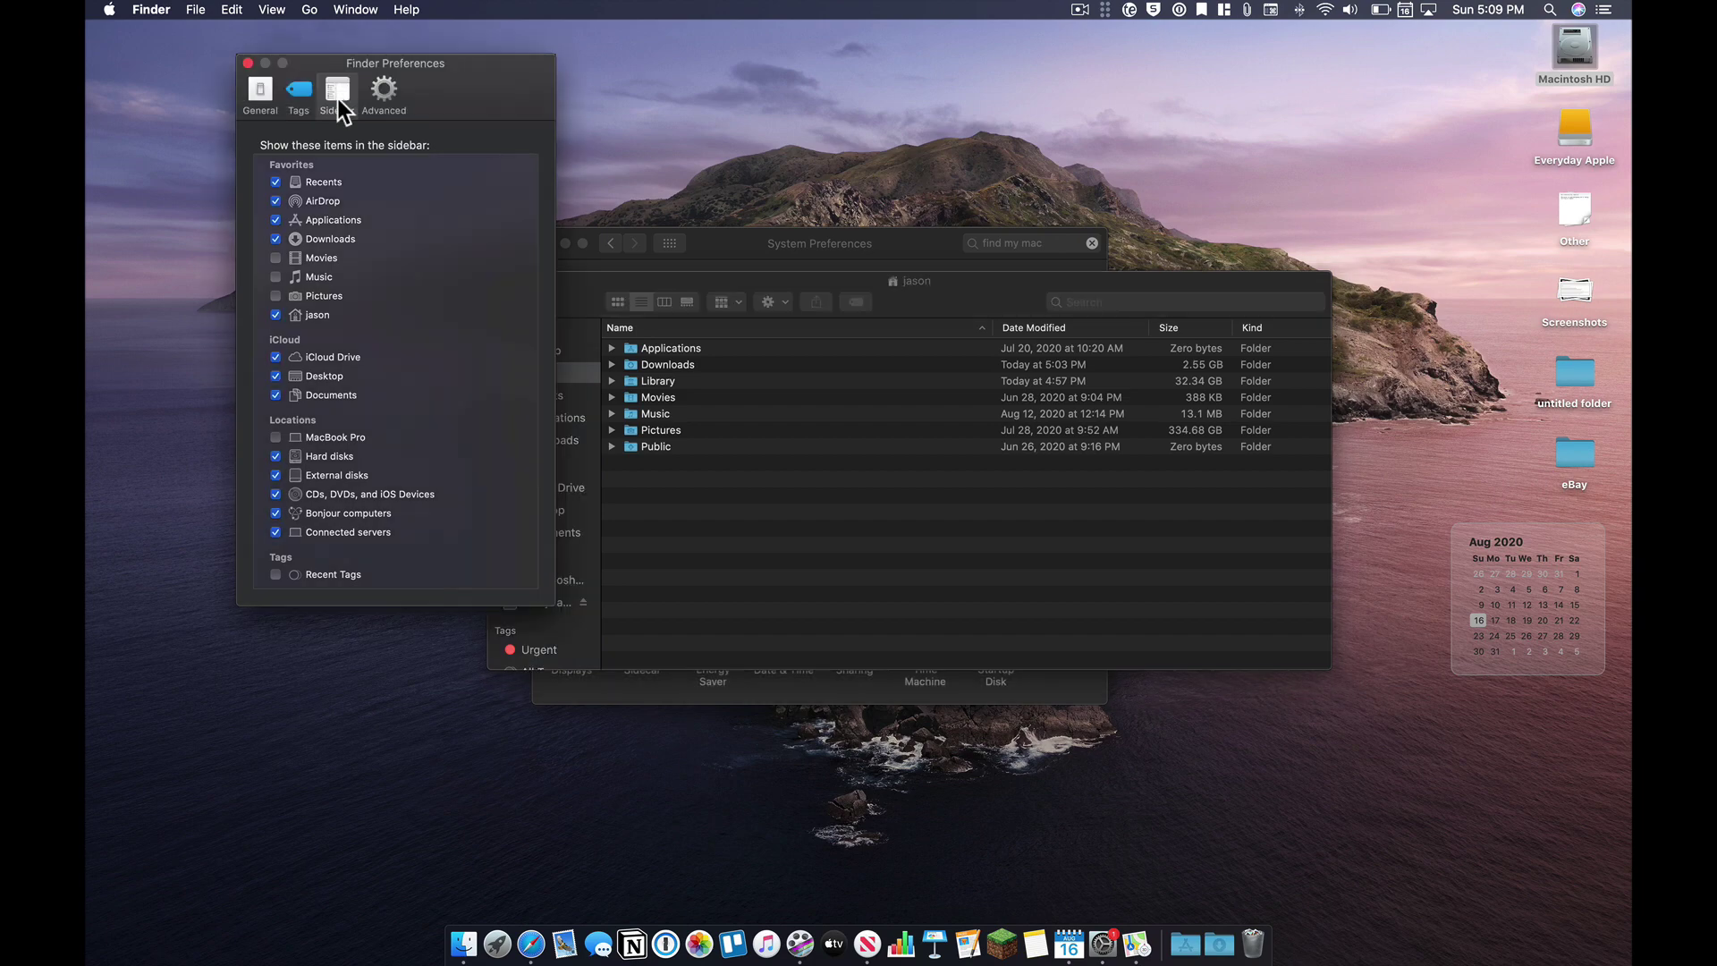
click(151, 8)
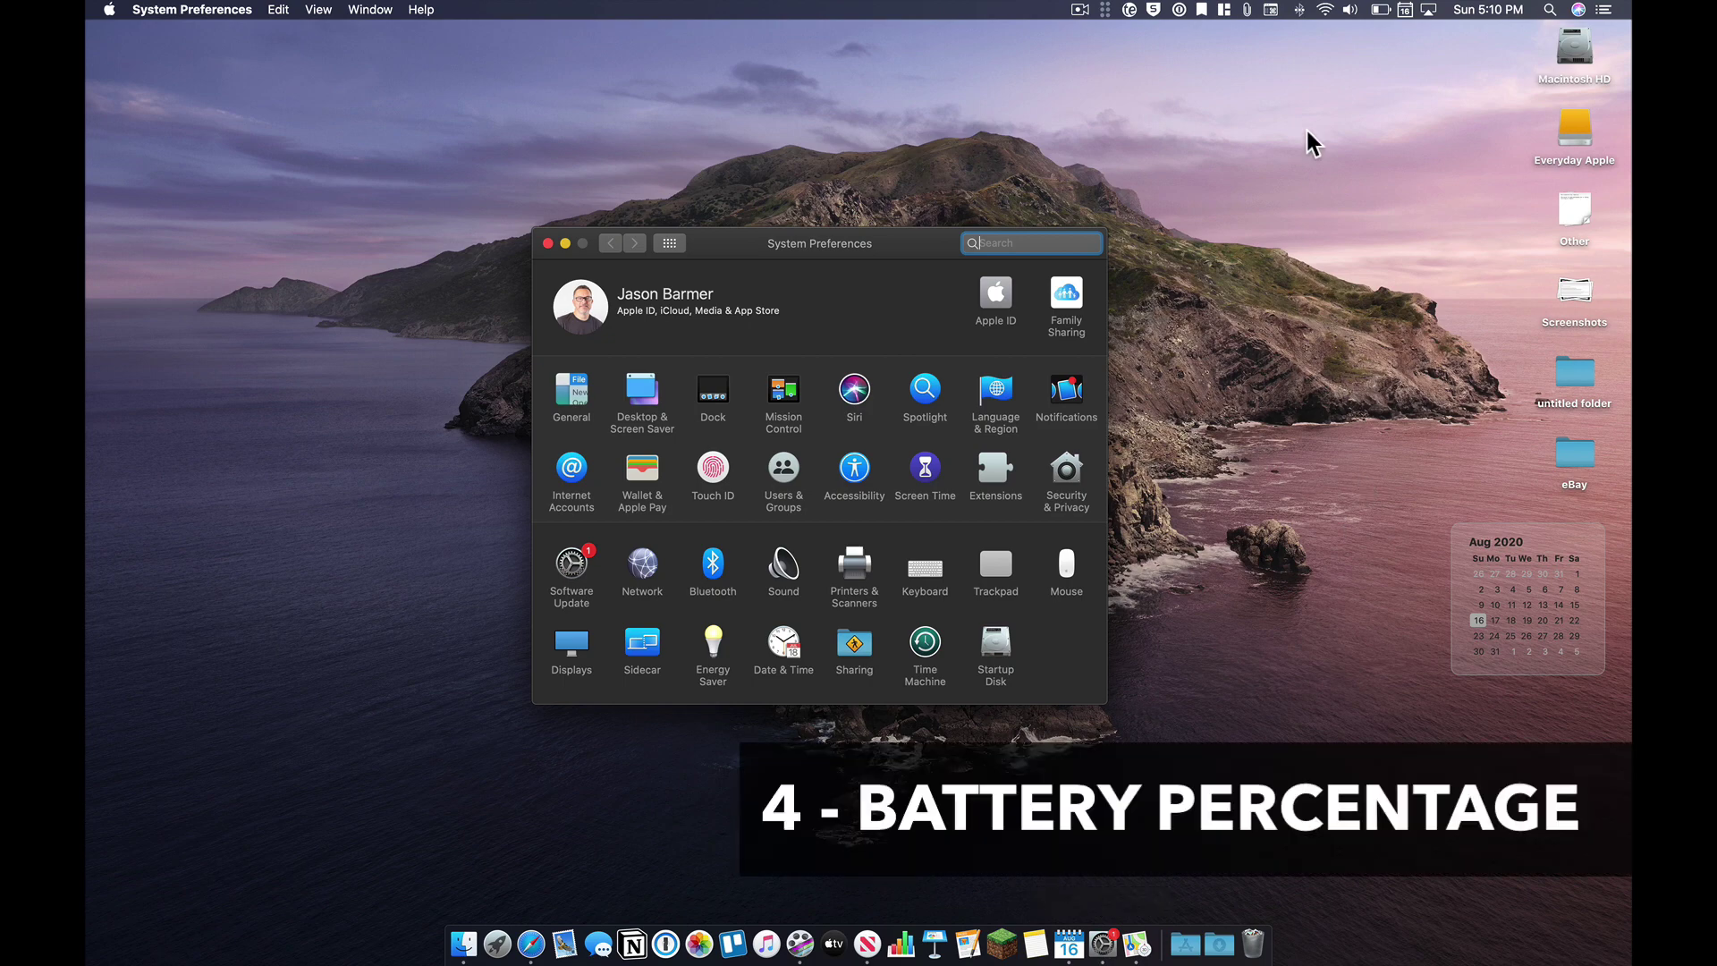
Turn on Show Percentage in the battery menu so the menu bar reads 35%
click(1381, 10)
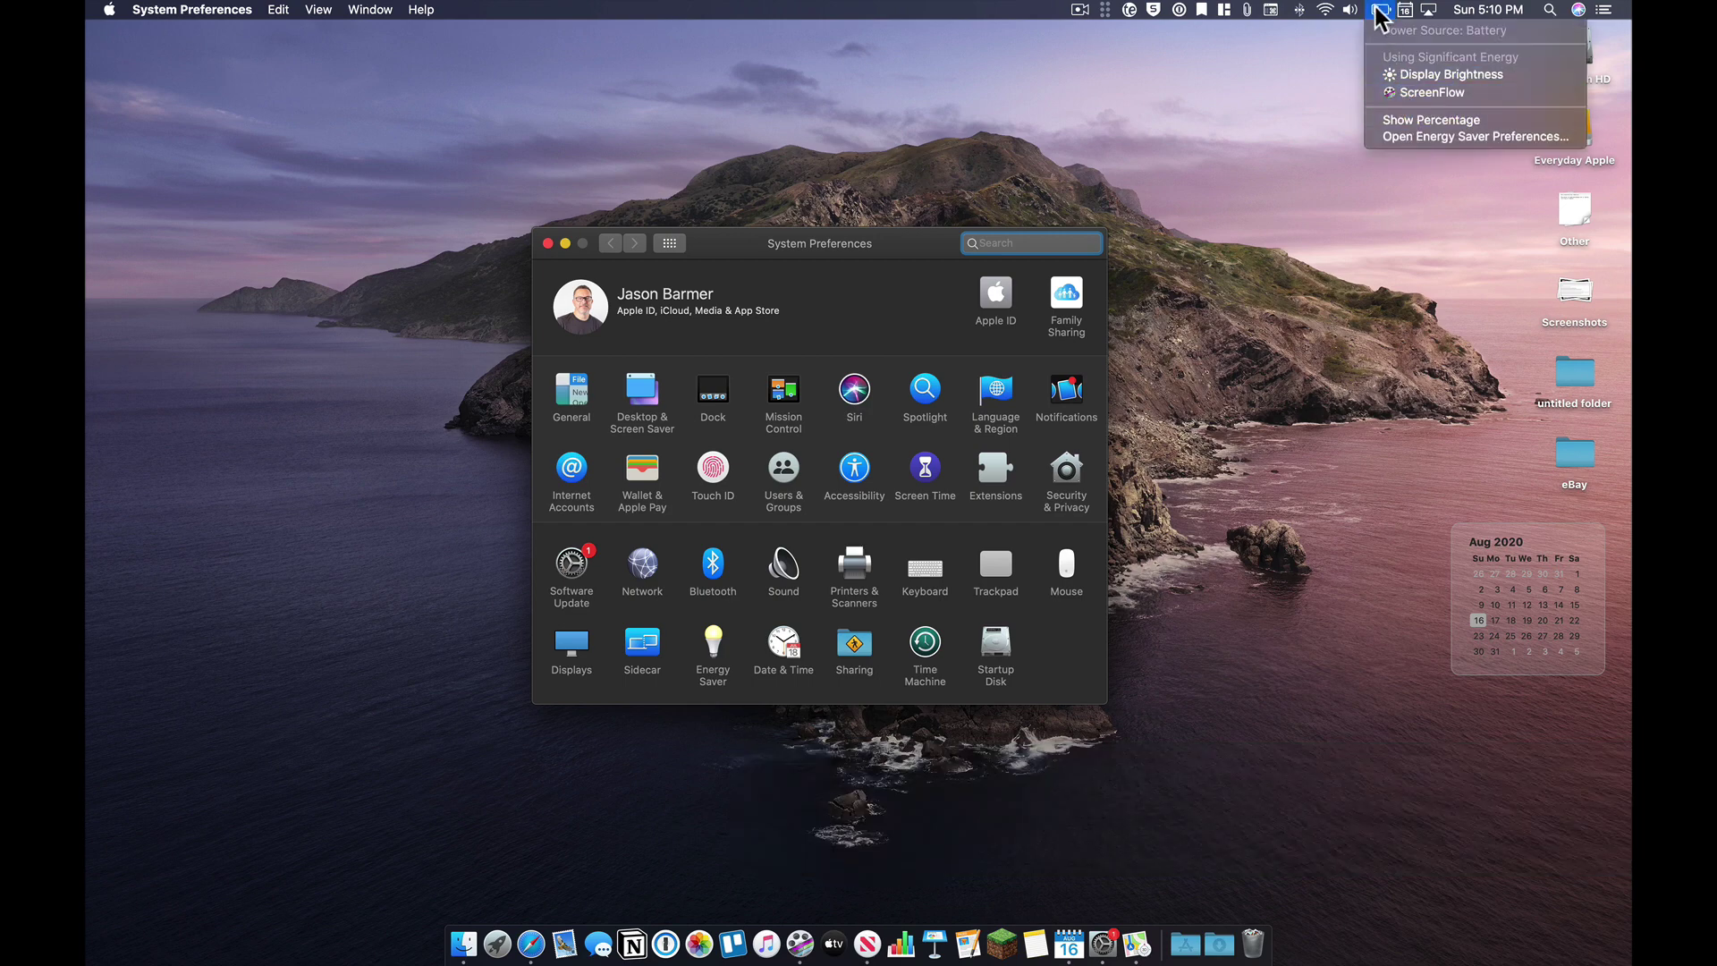
click(1383, 12)
click(1380, 13)
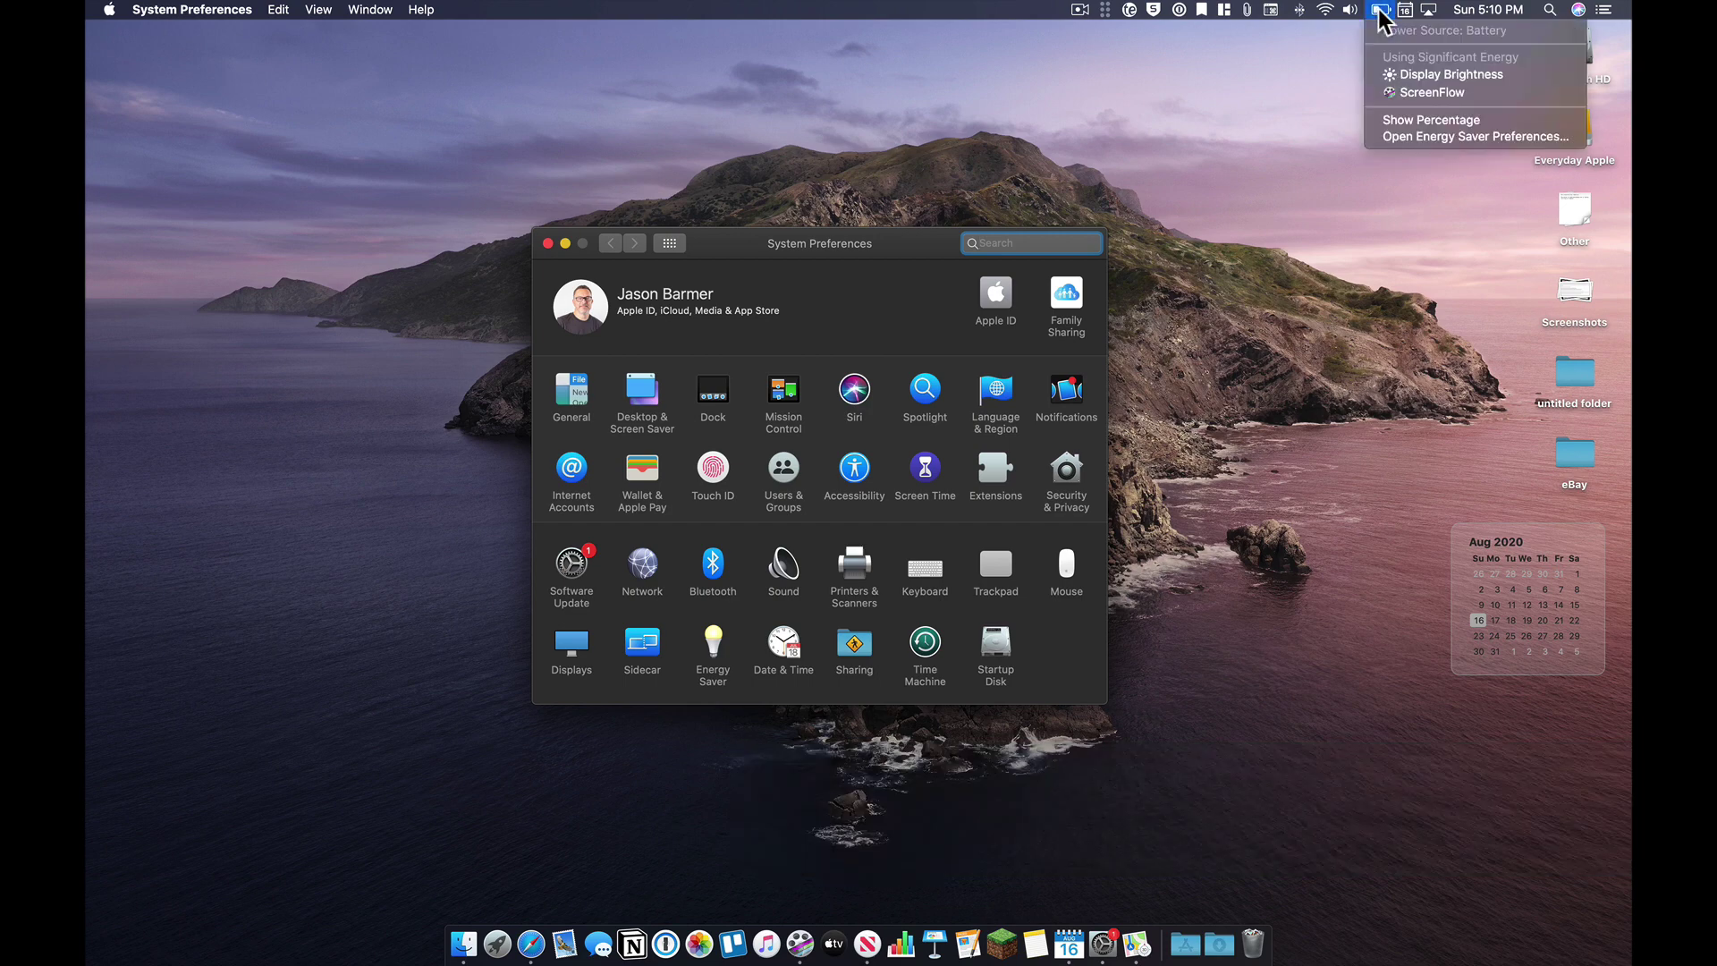
click(1424, 118)
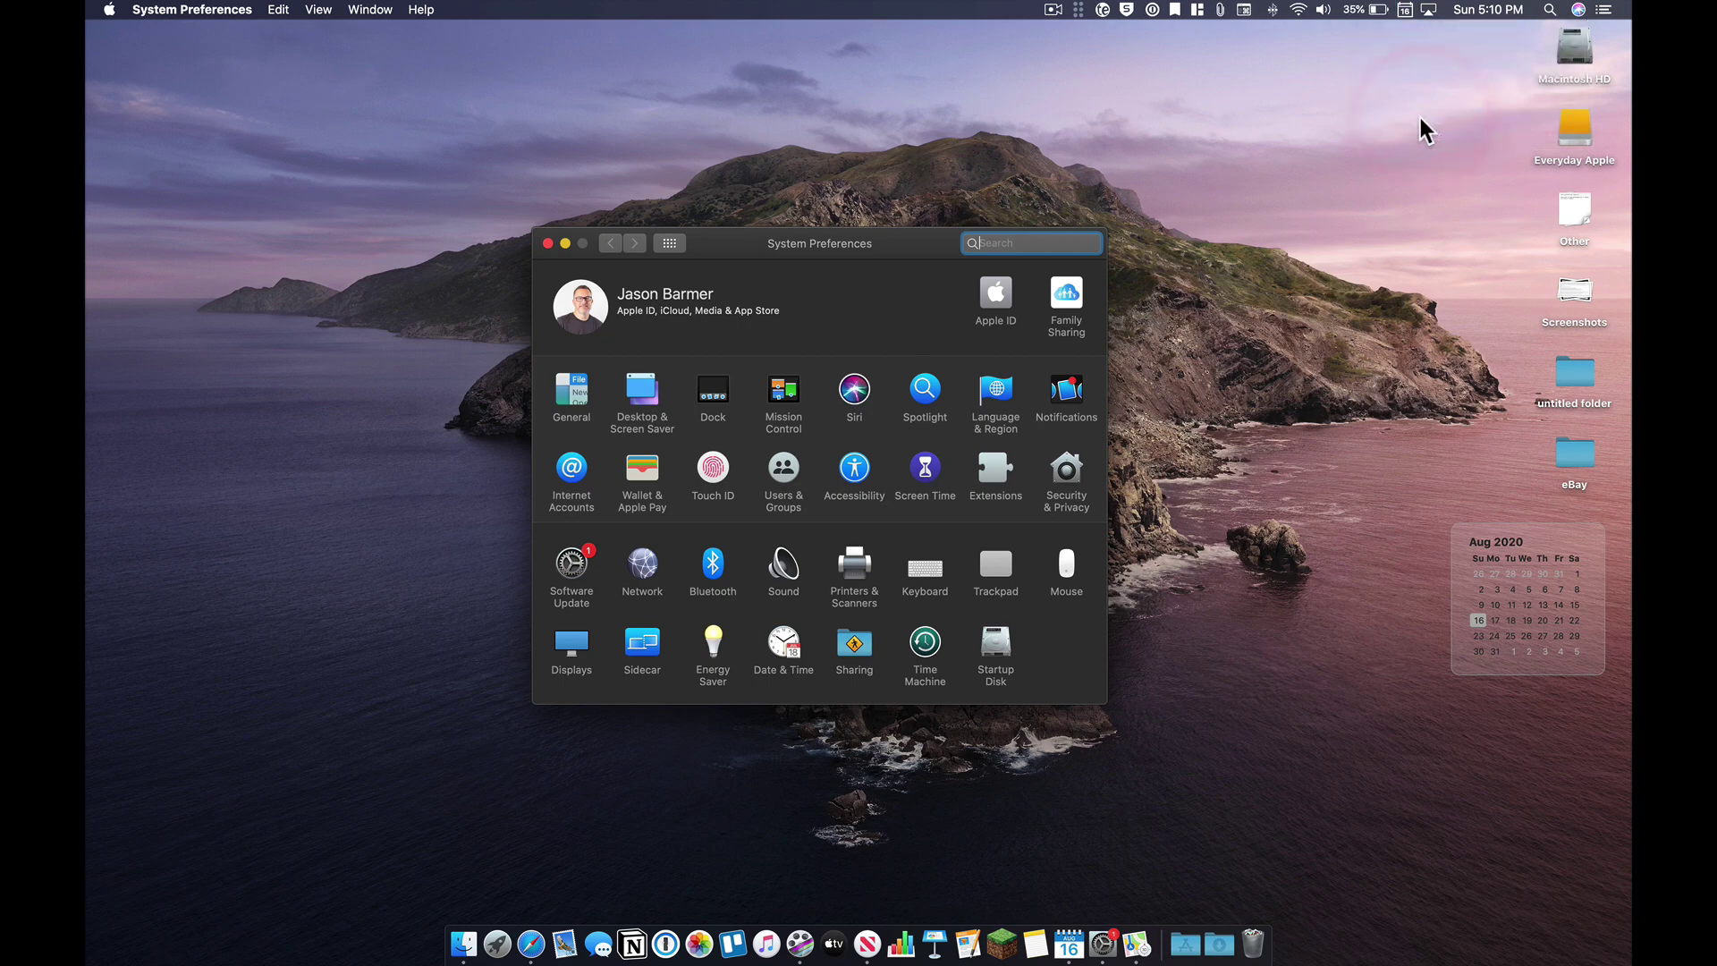
click(1368, 12)
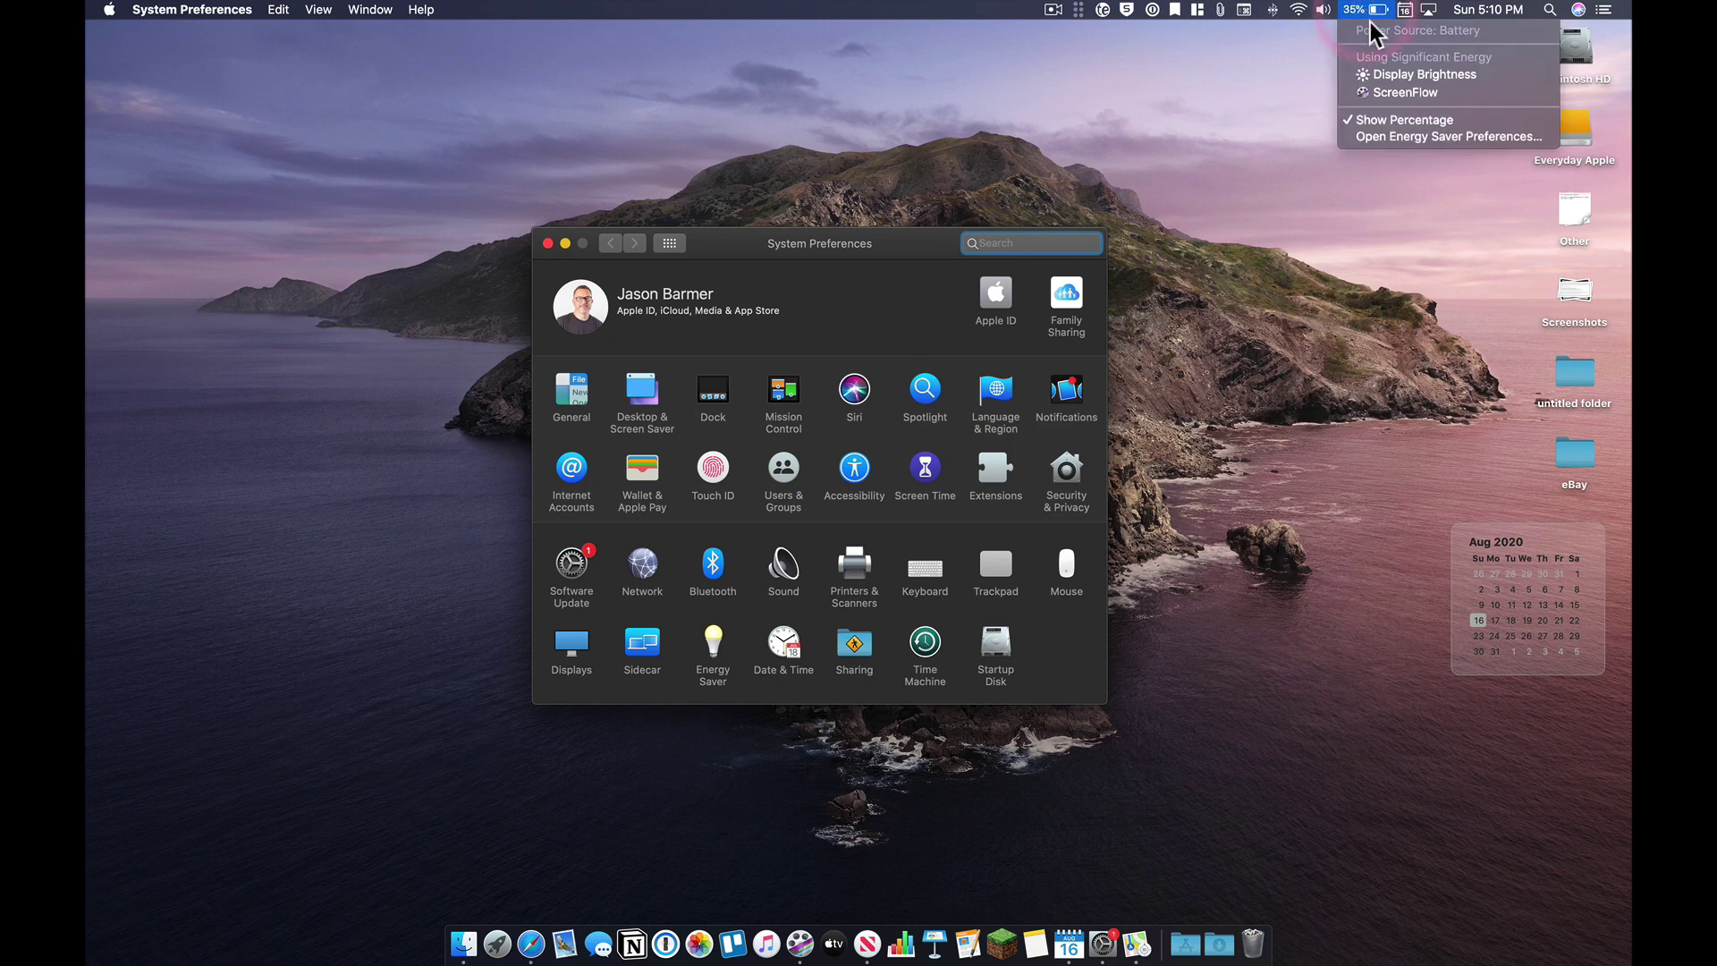
click(1371, 10)
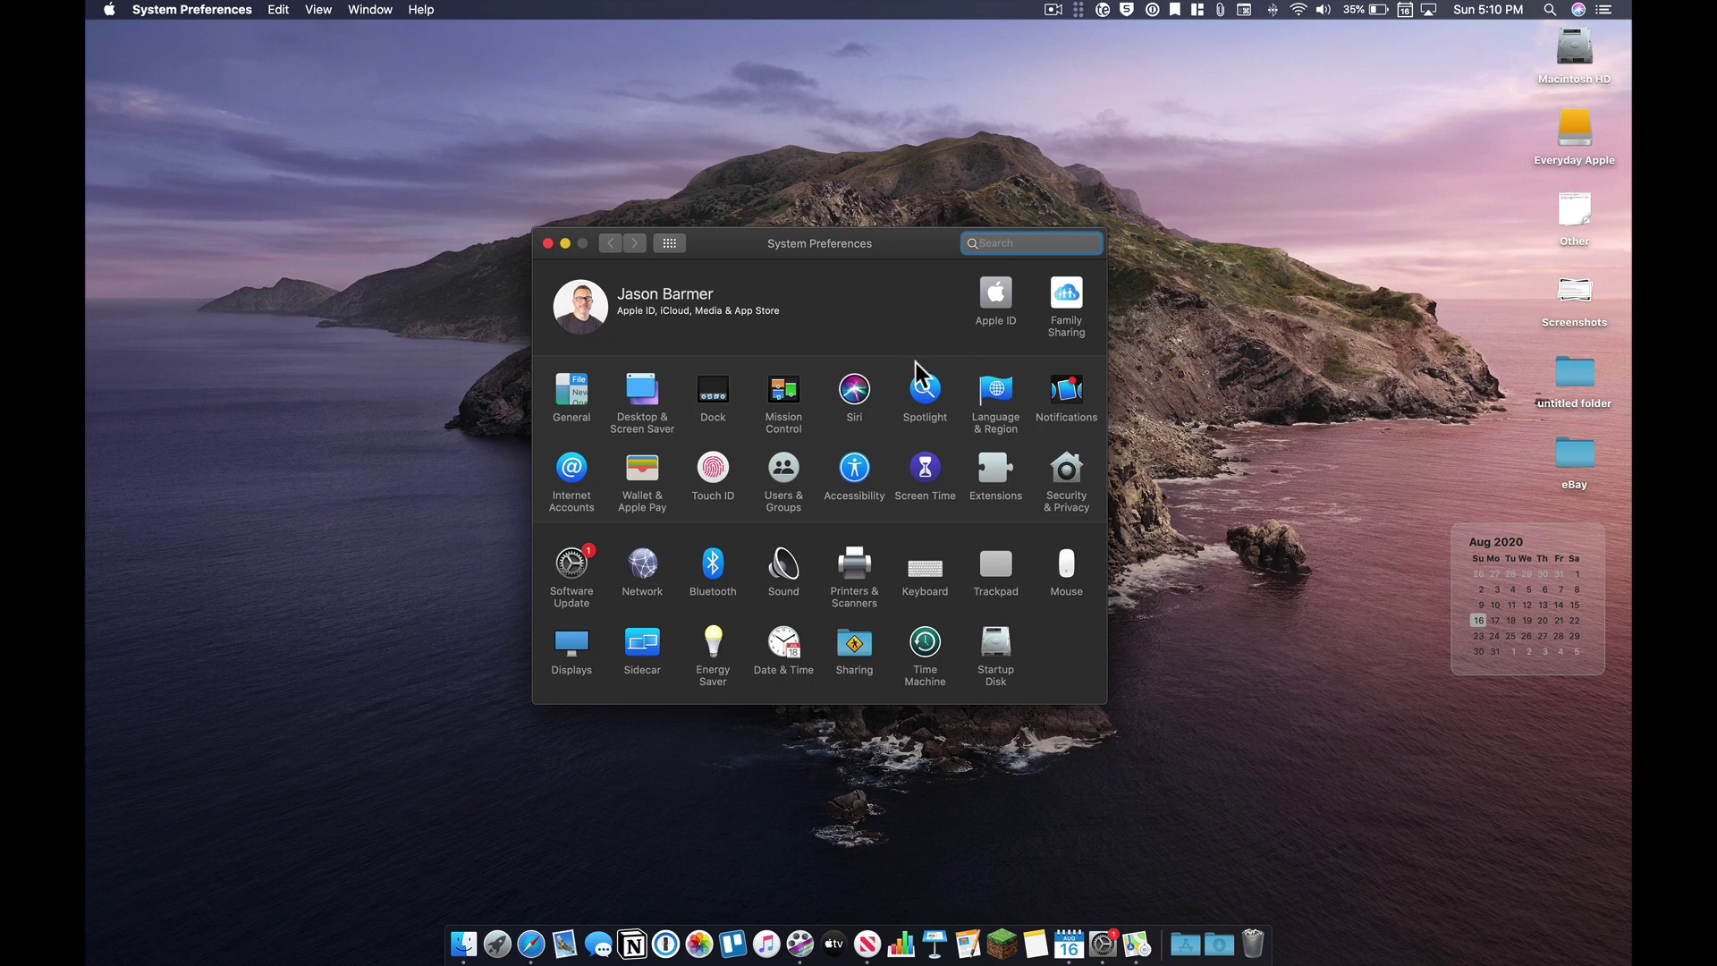
Via a 'hot corners' search, change the bottom-left hot corner from Launchpad to '-'
text(hot corners)
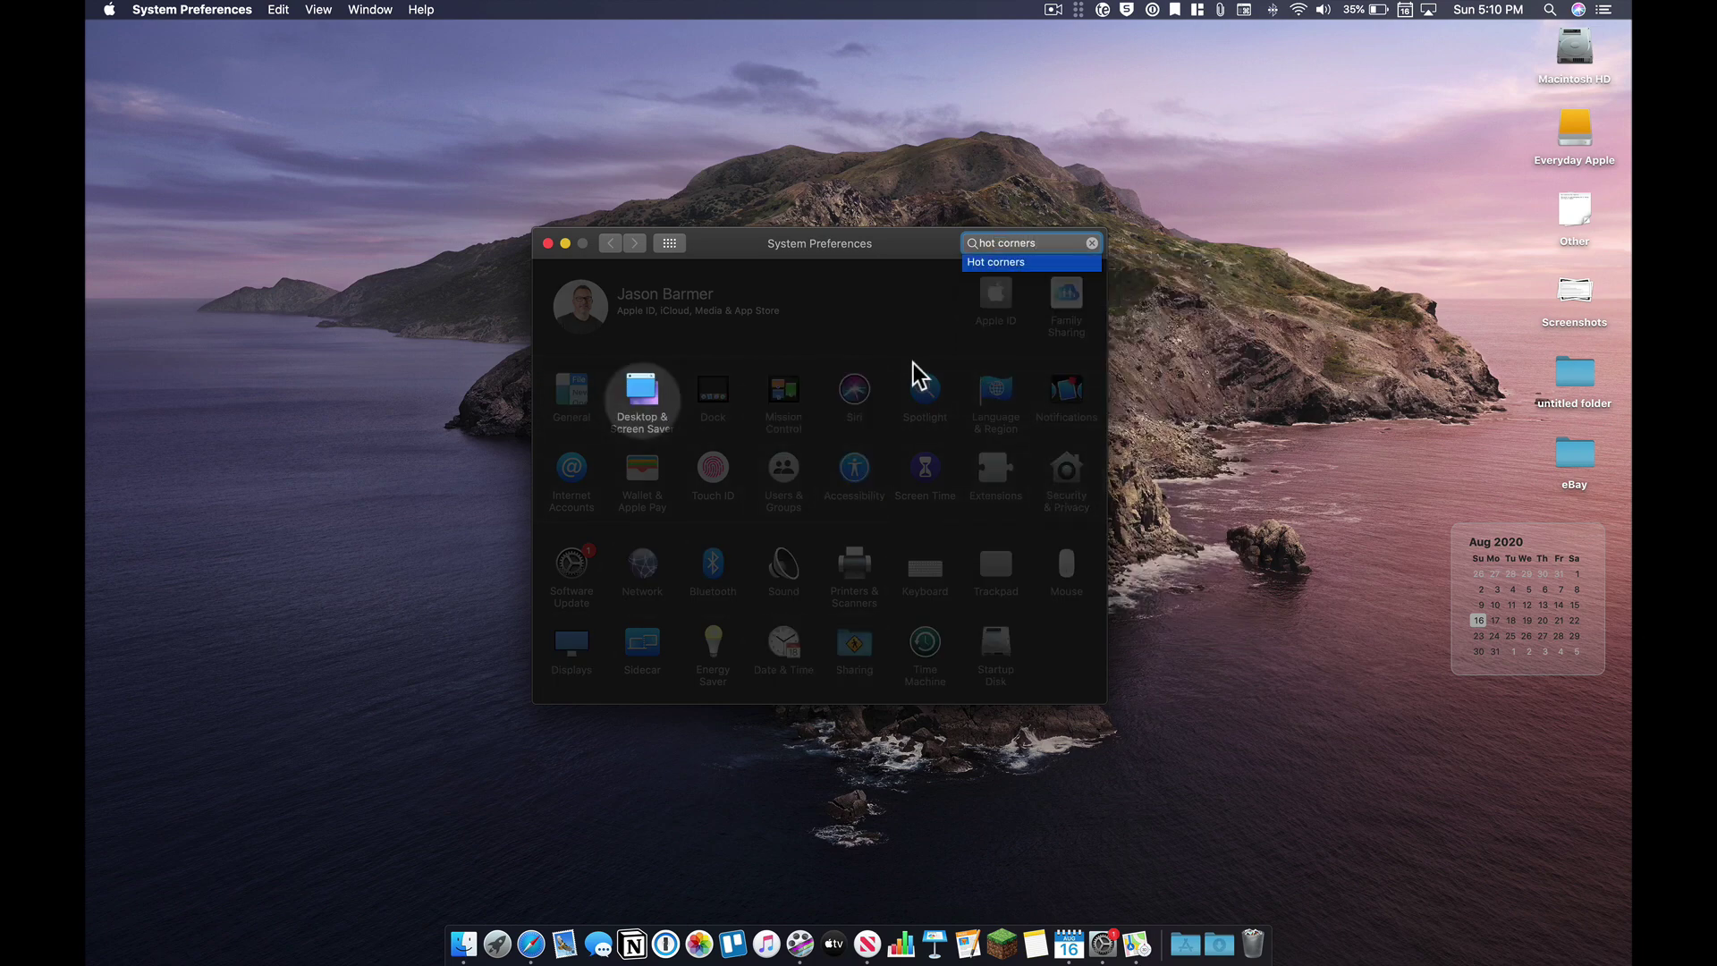
click(988, 264)
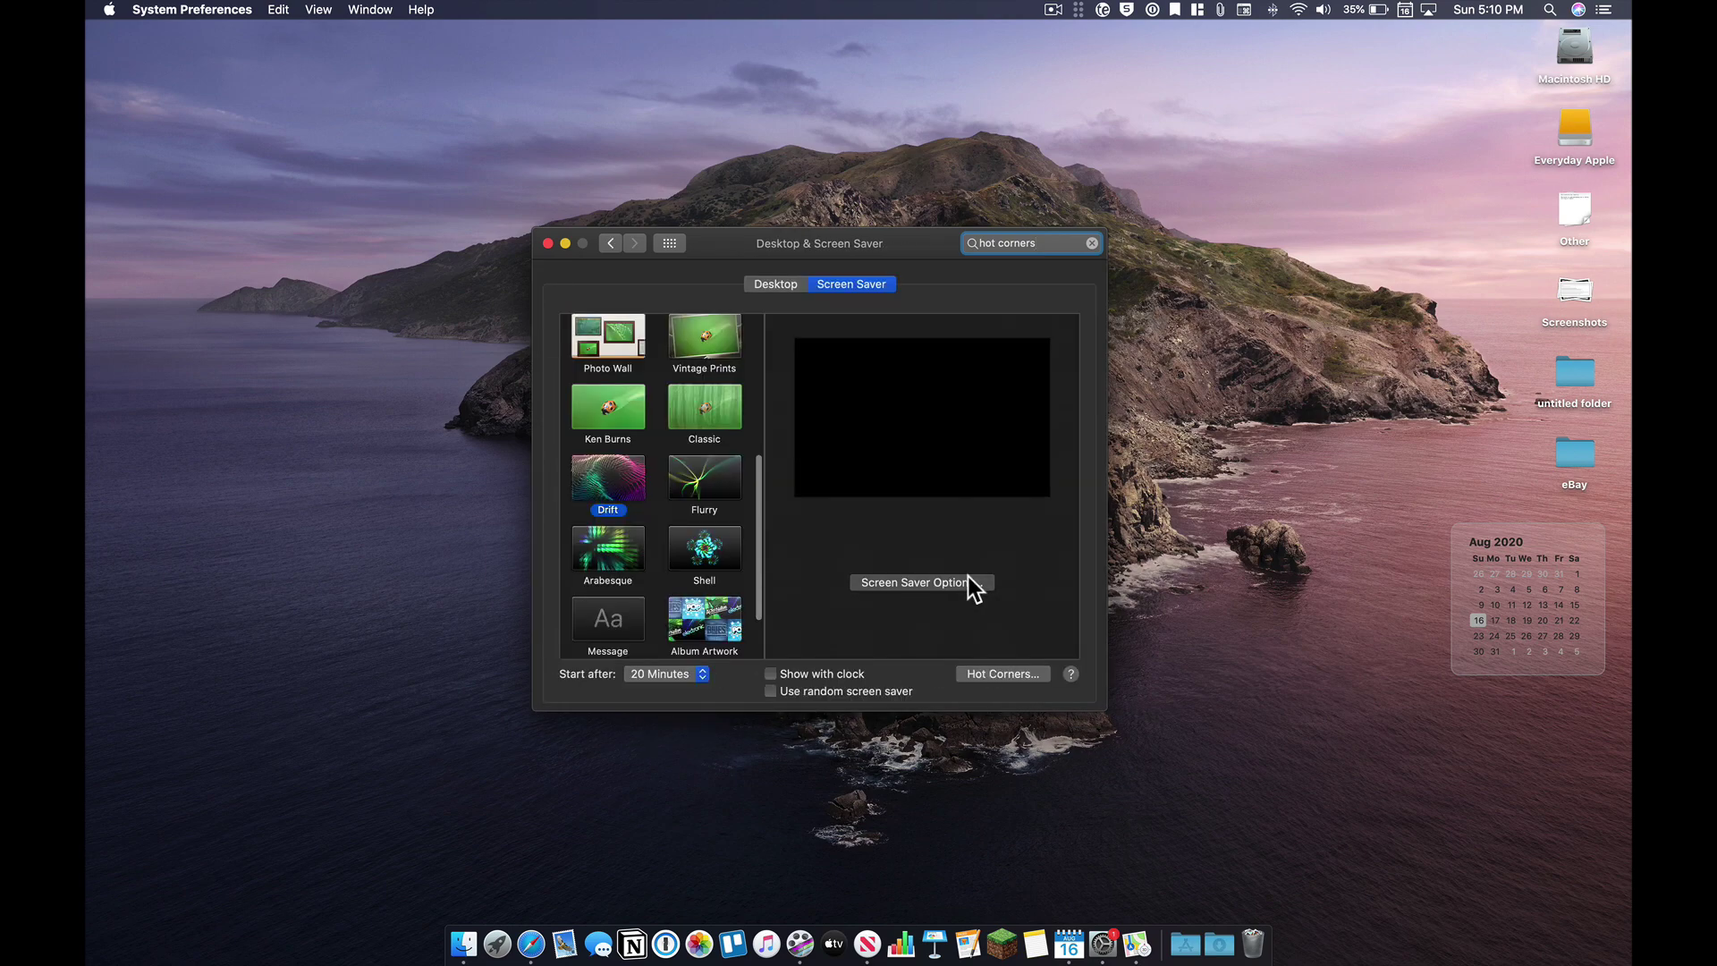
click(1008, 674)
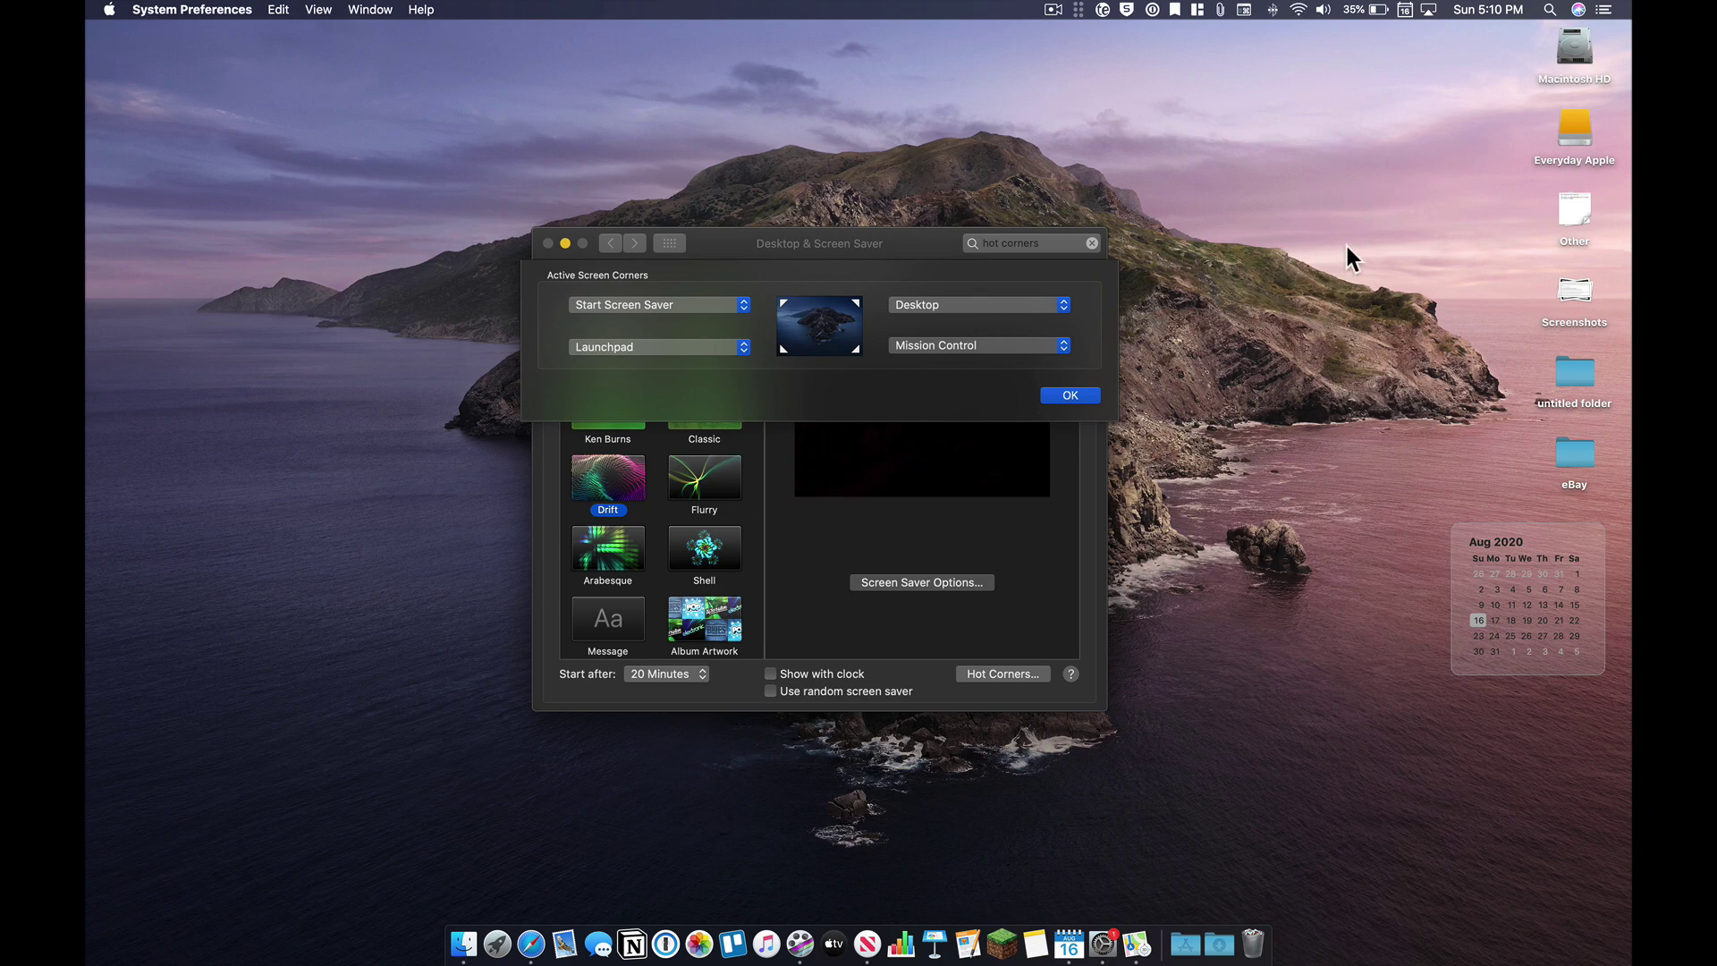
mouse_move(1631, 2)
click(697, 349)
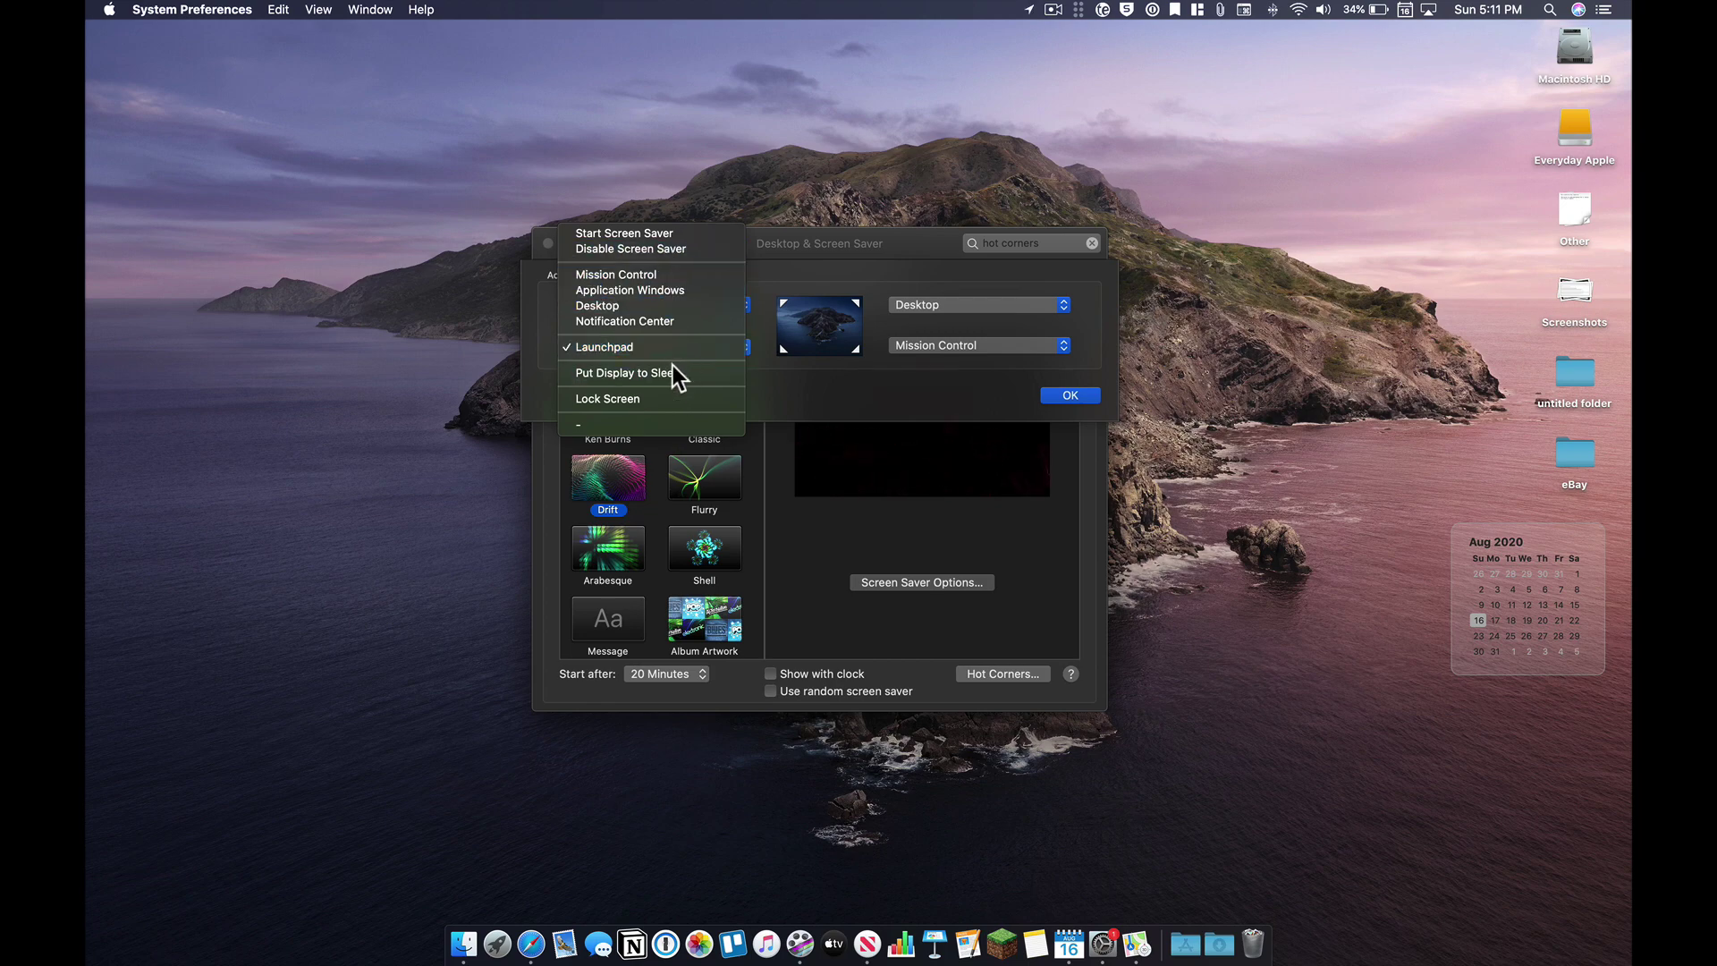
click(673, 426)
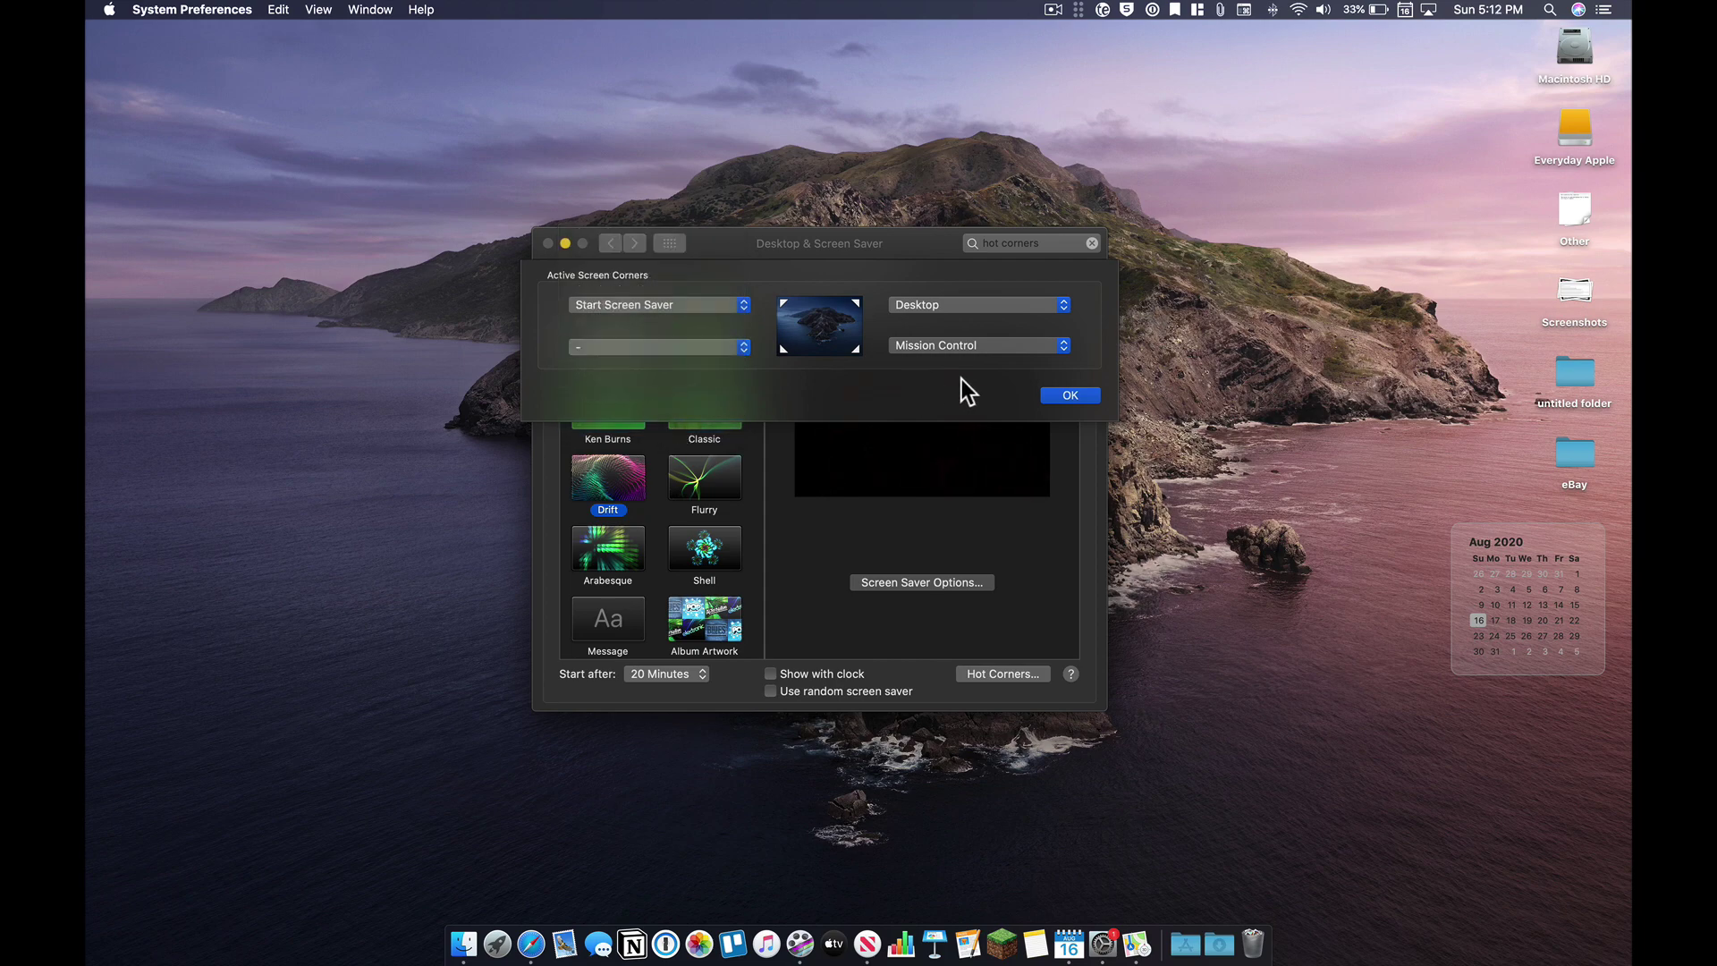
Confirm the hot corner changes, quit System Preferences and open a Finder window
click(1064, 394)
key(super+q)
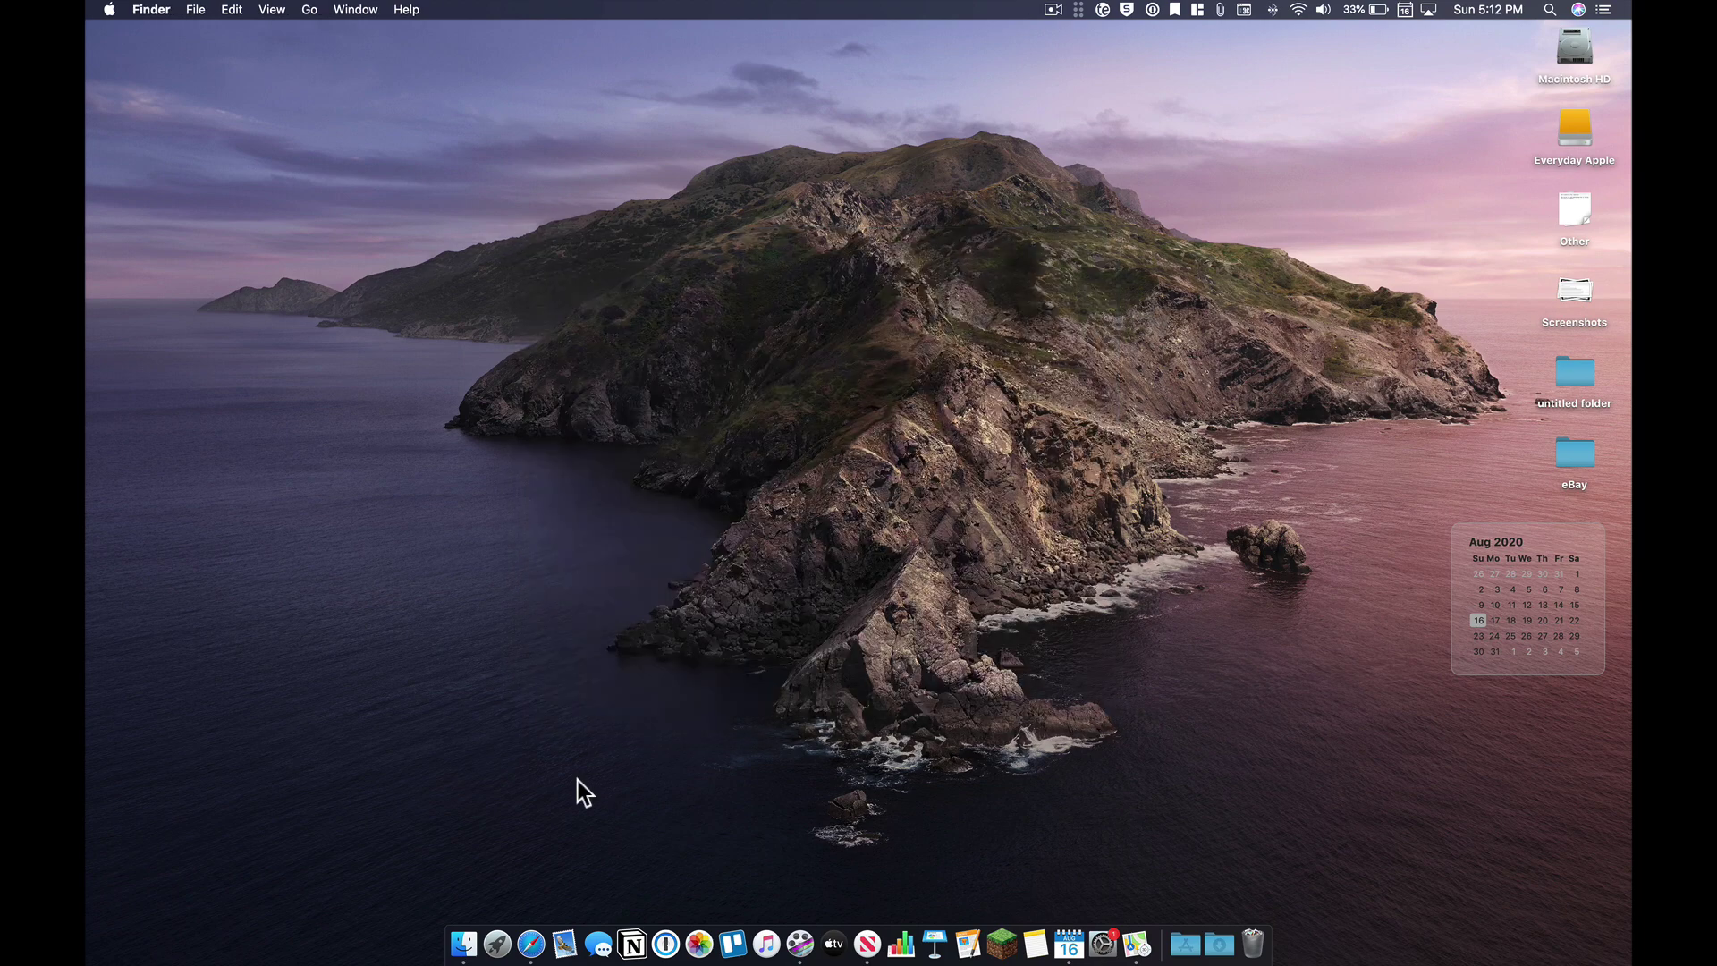
click(461, 939)
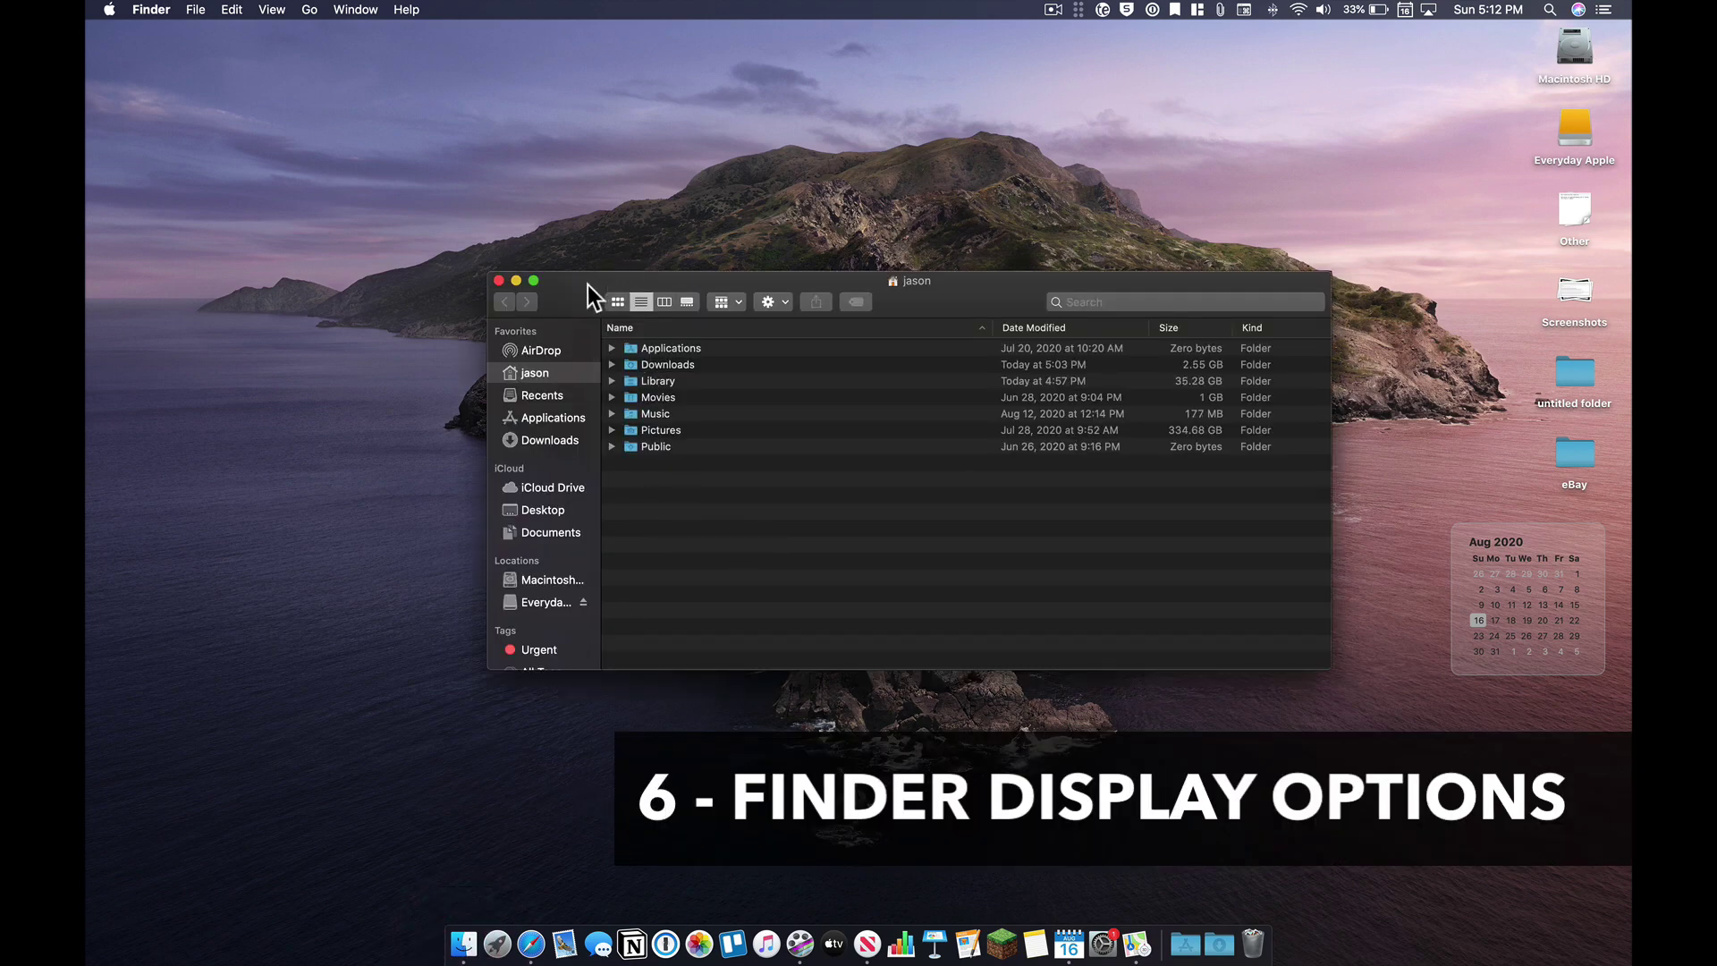
drag(587, 285, 585, 230)
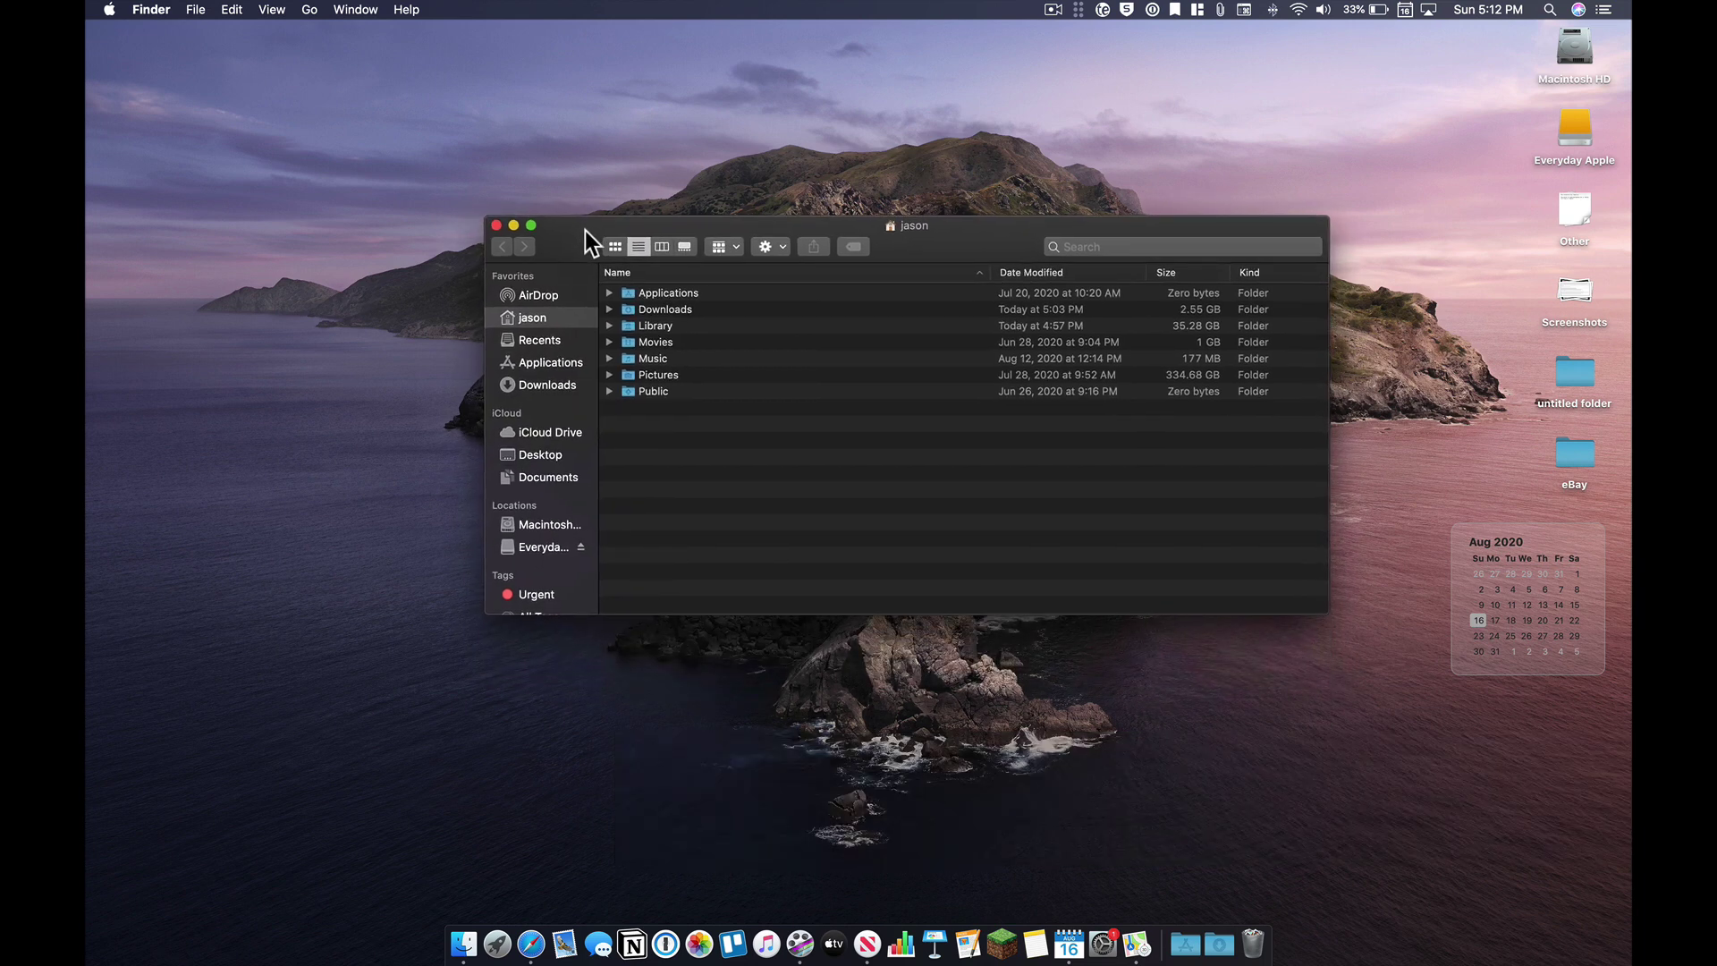
Try column and gallery views, then leave the home folder in list view
click(662, 246)
click(685, 246)
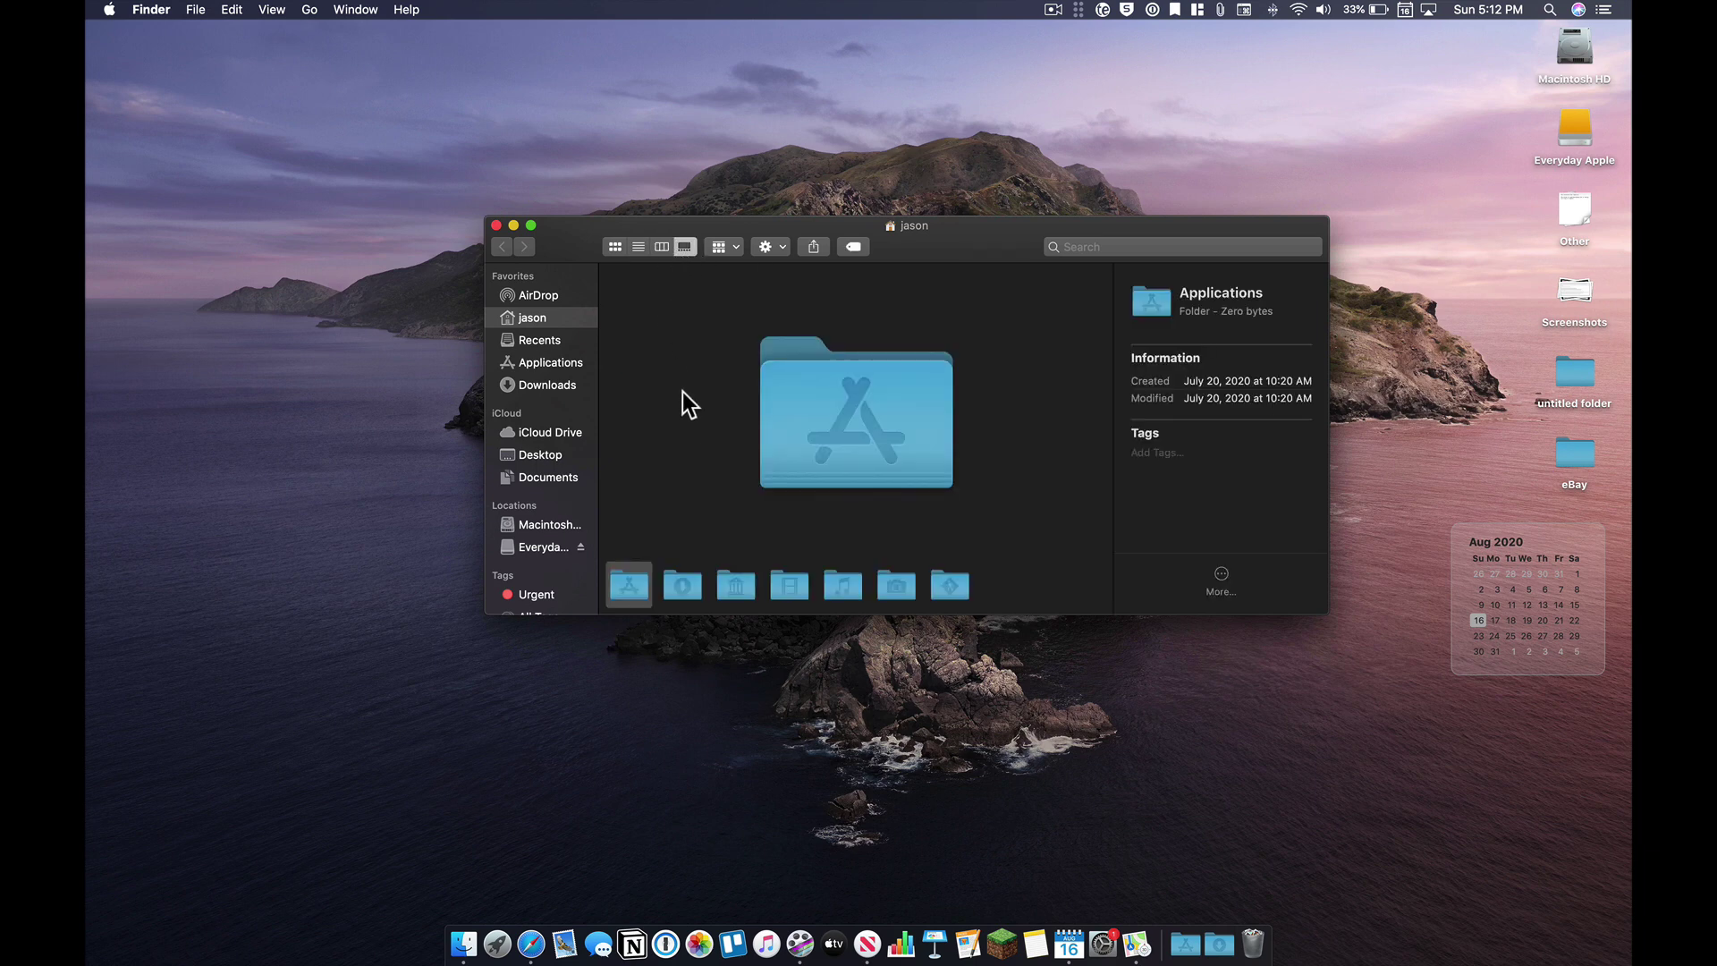
click(662, 247)
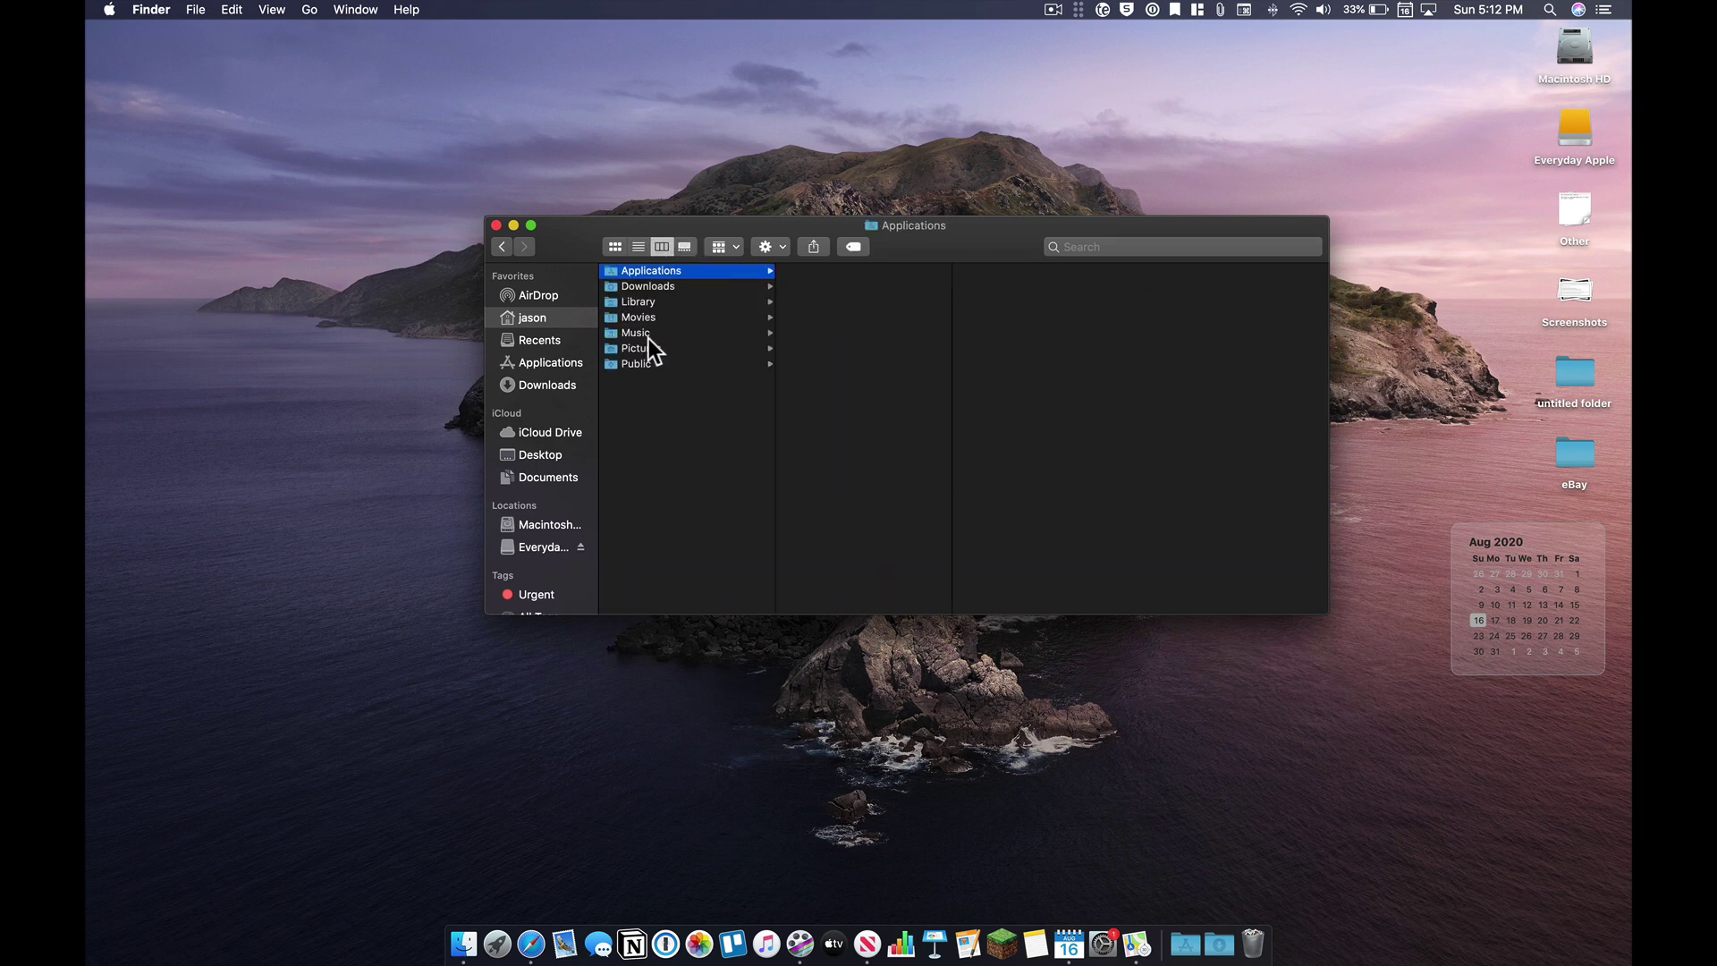
click(639, 246)
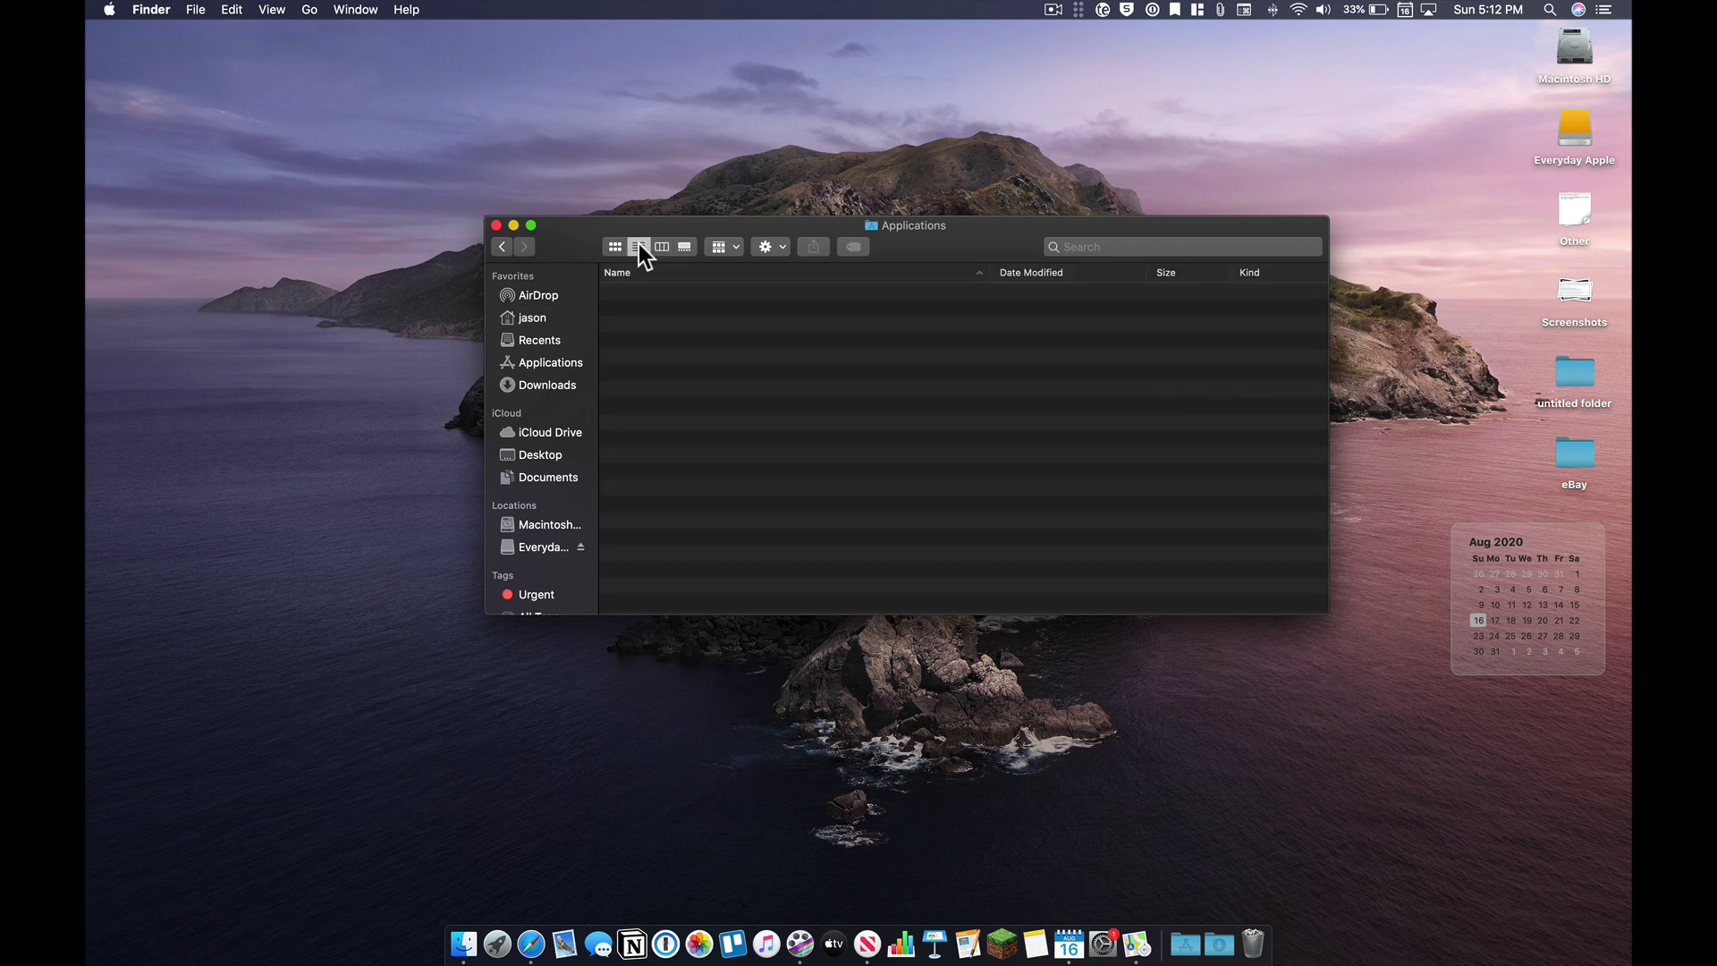
click(548, 324)
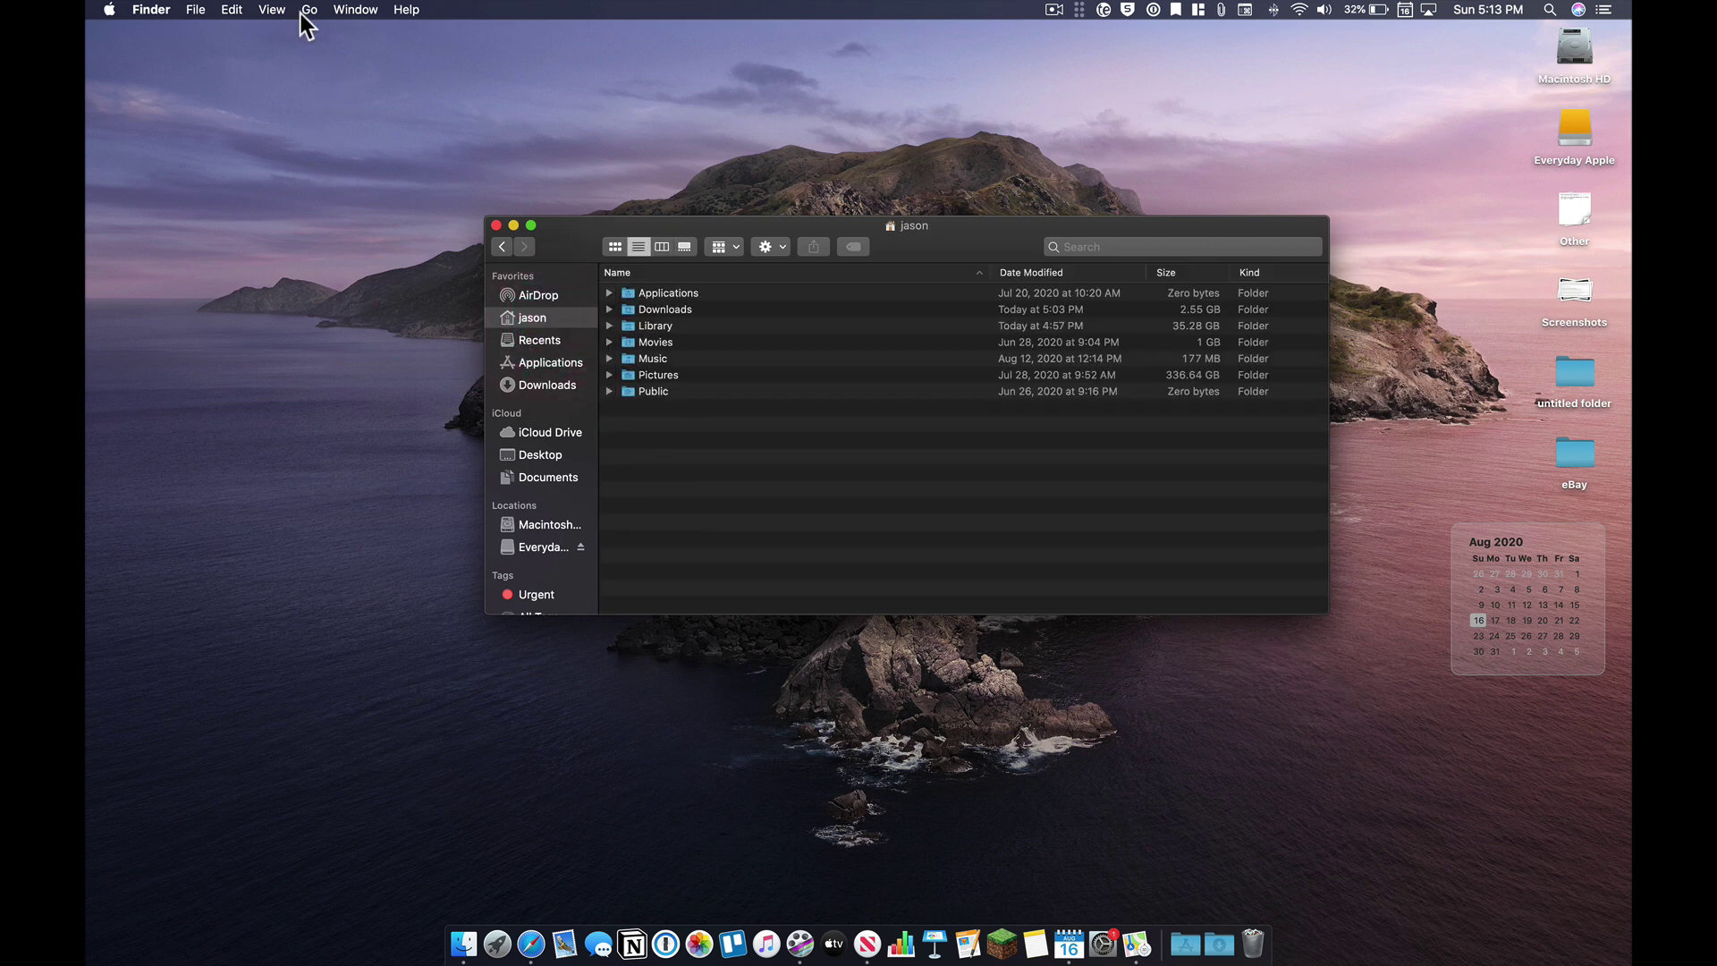
Turn on Show item info for the home folder in icon view, then switch back to list view
click(272, 10)
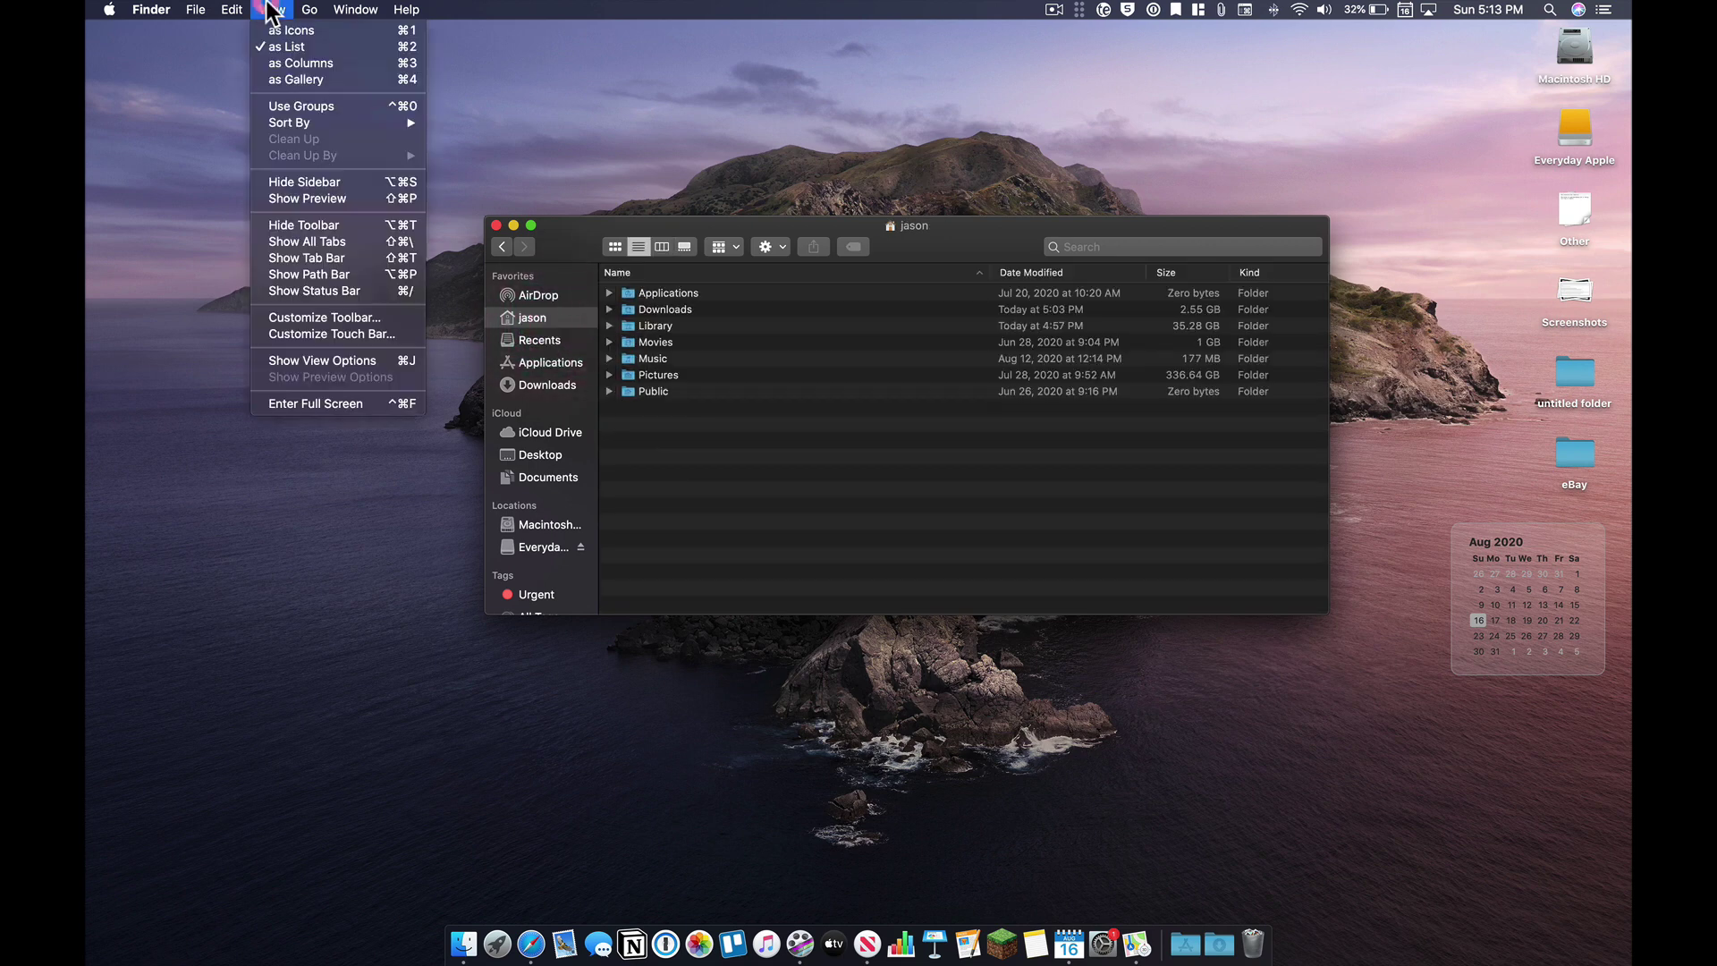
click(326, 362)
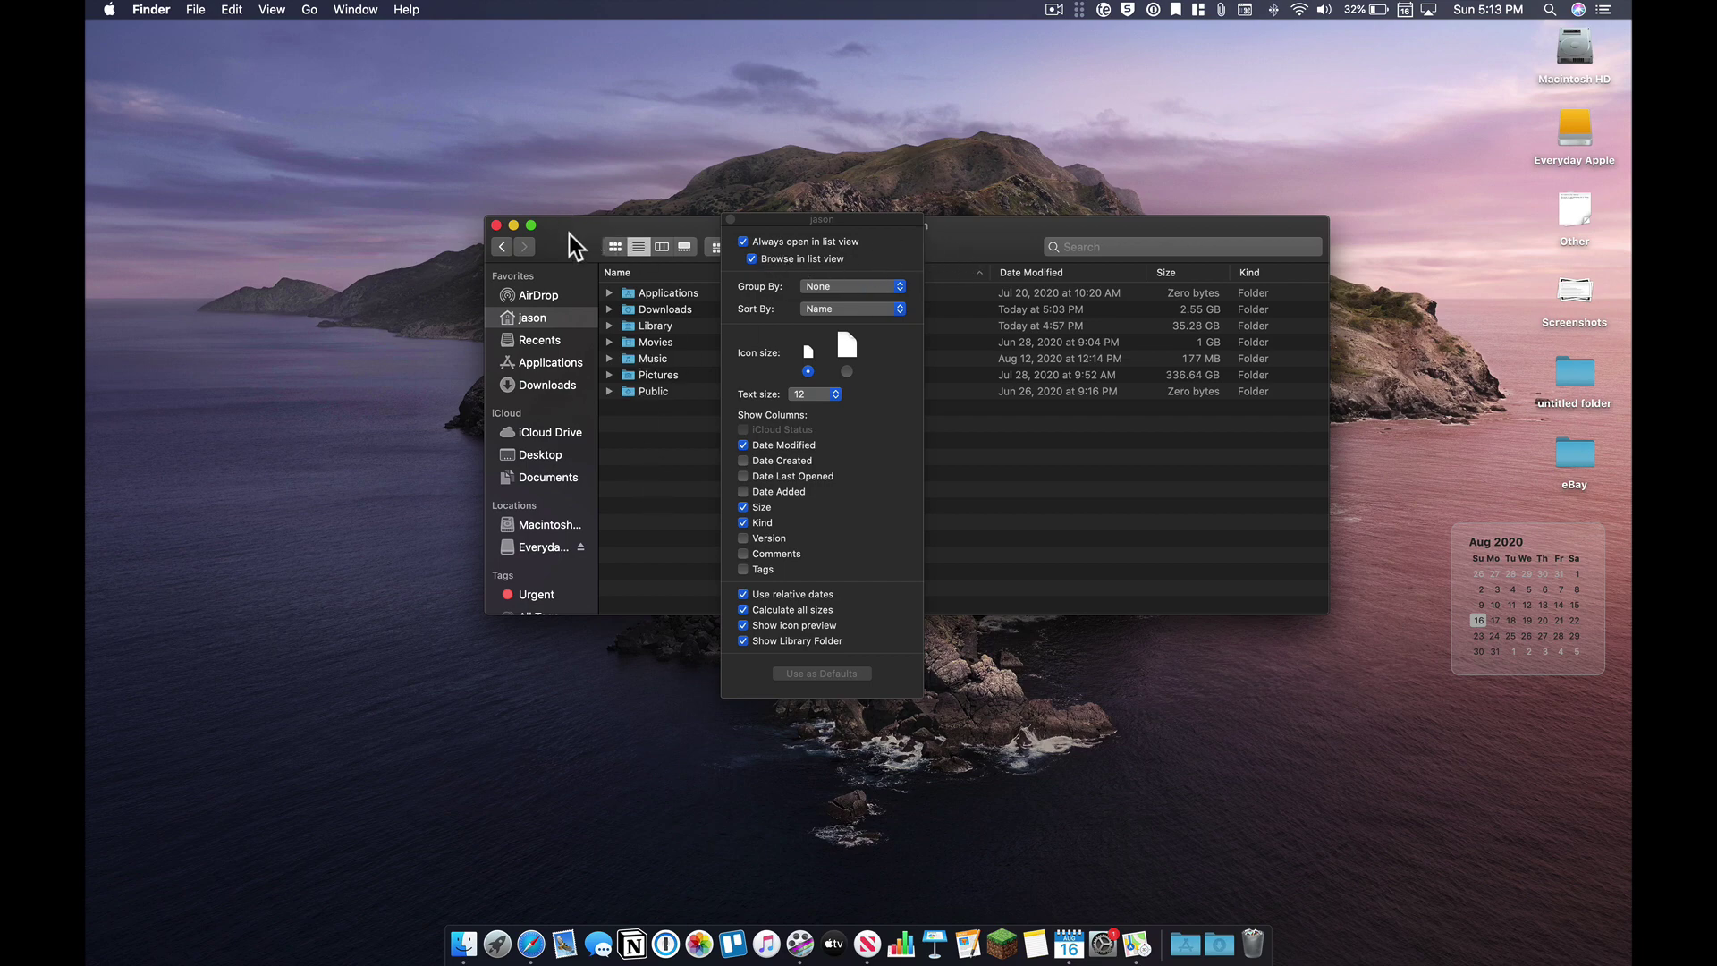
drag(569, 233, 367, 238)
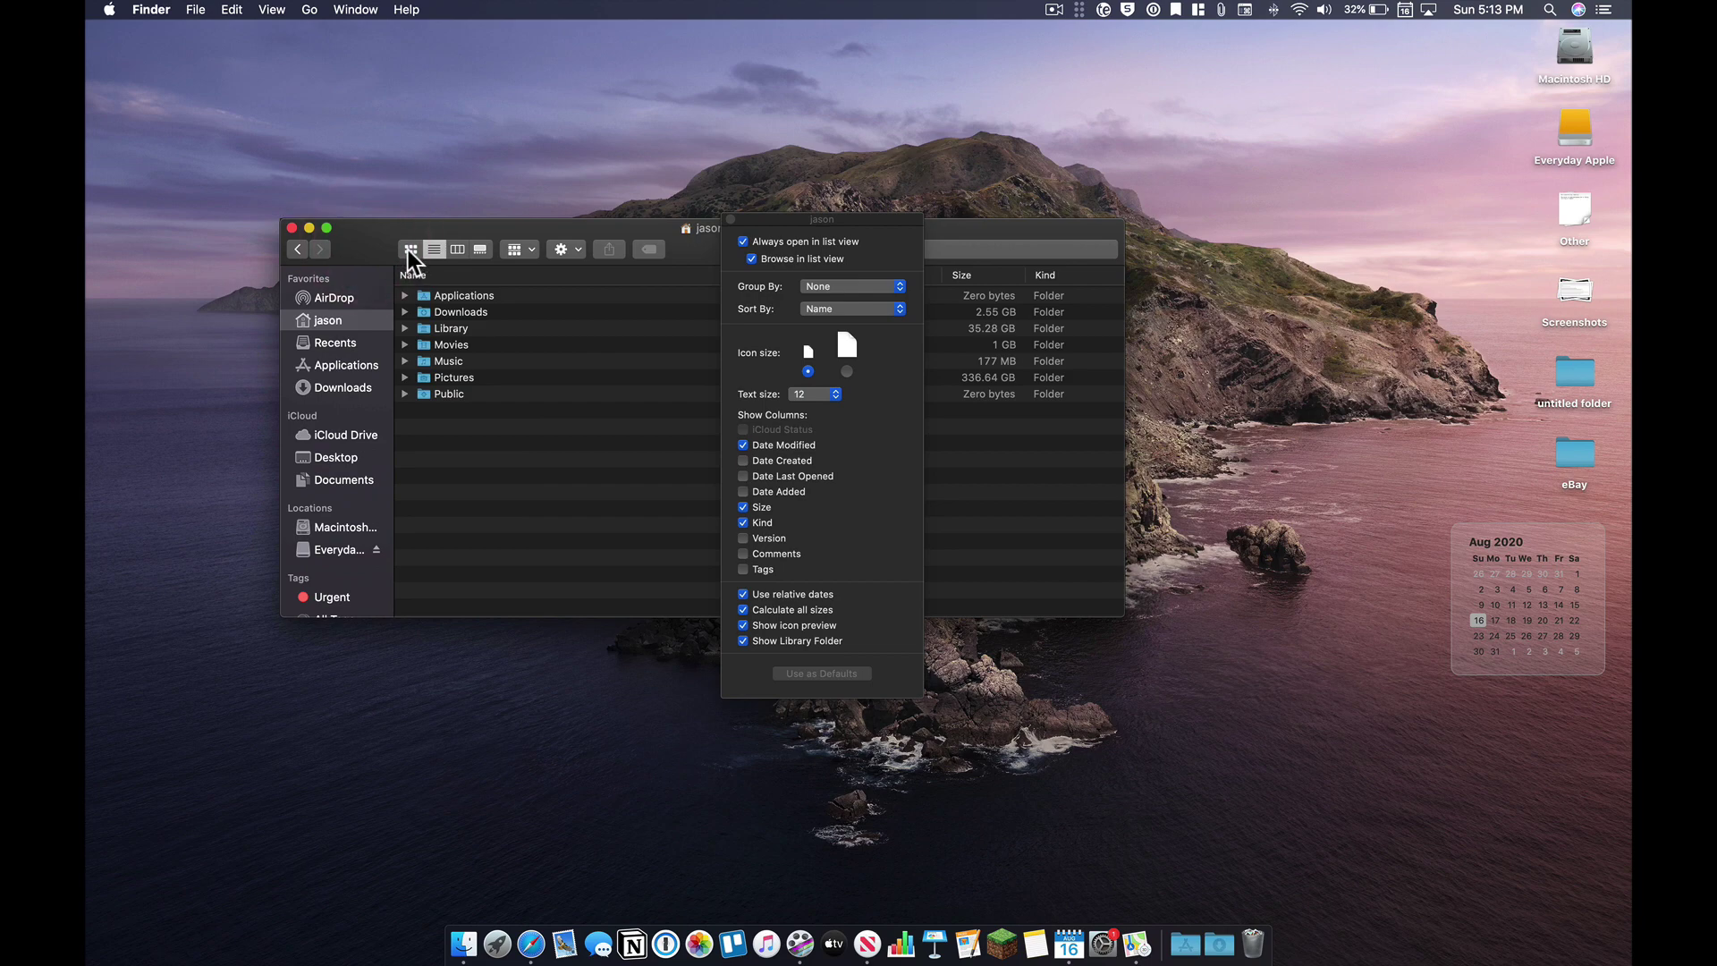
click(408, 249)
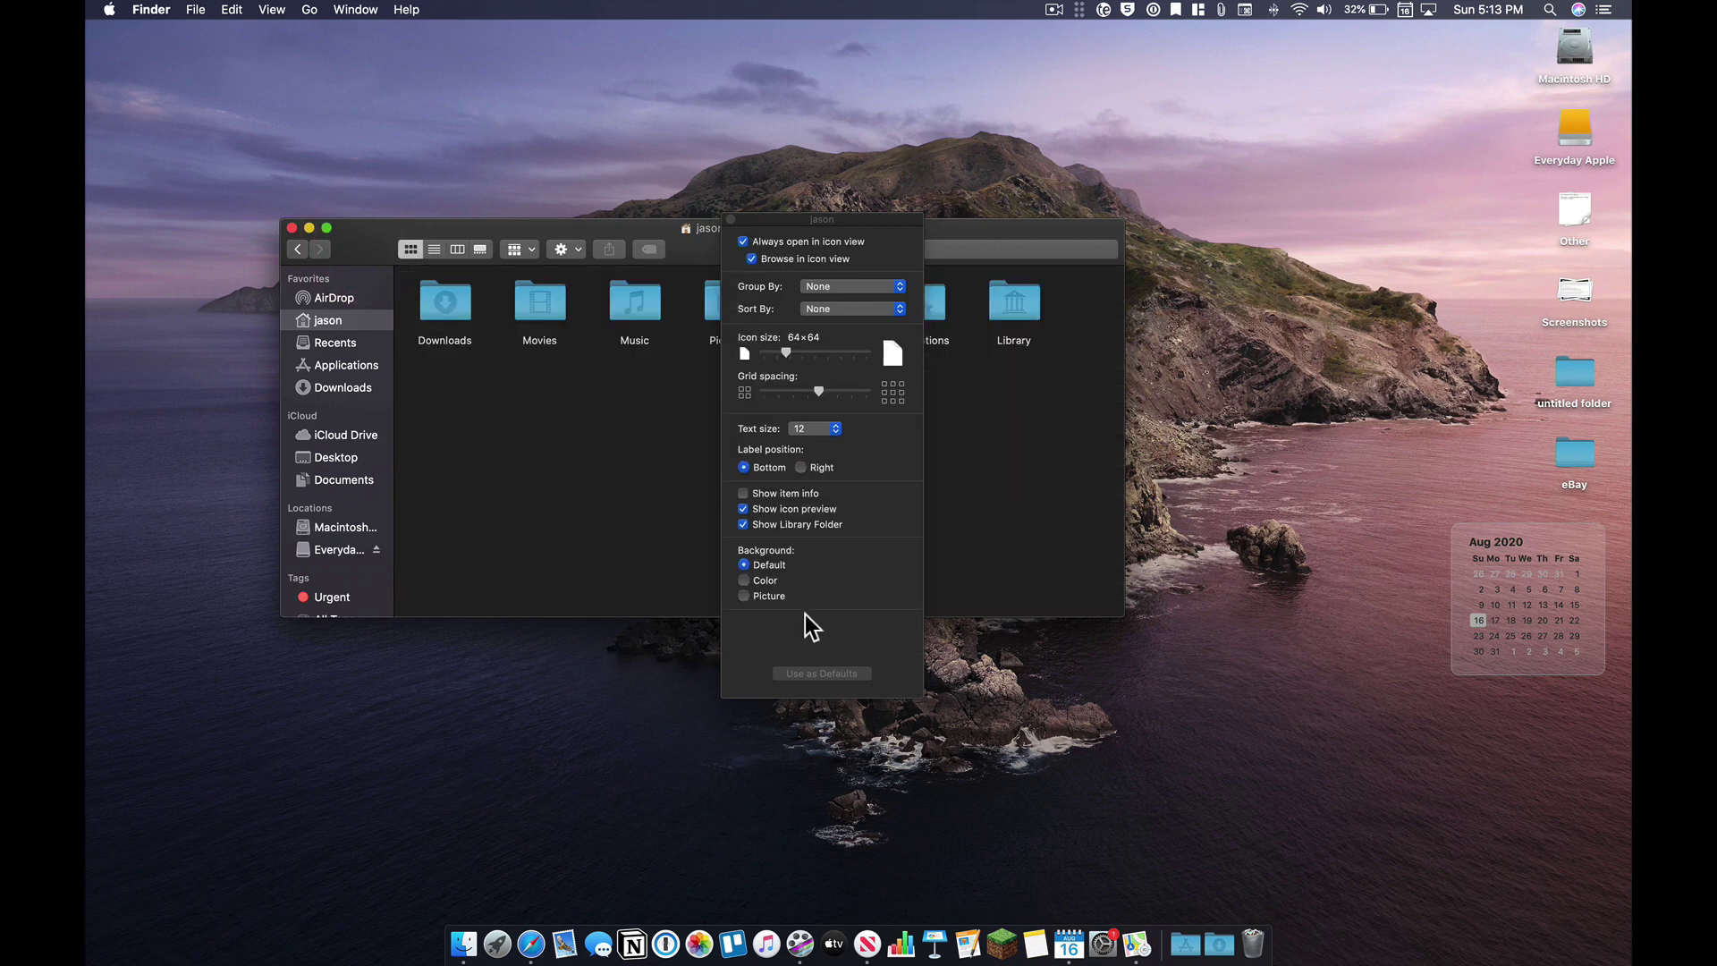
click(757, 492)
click(433, 254)
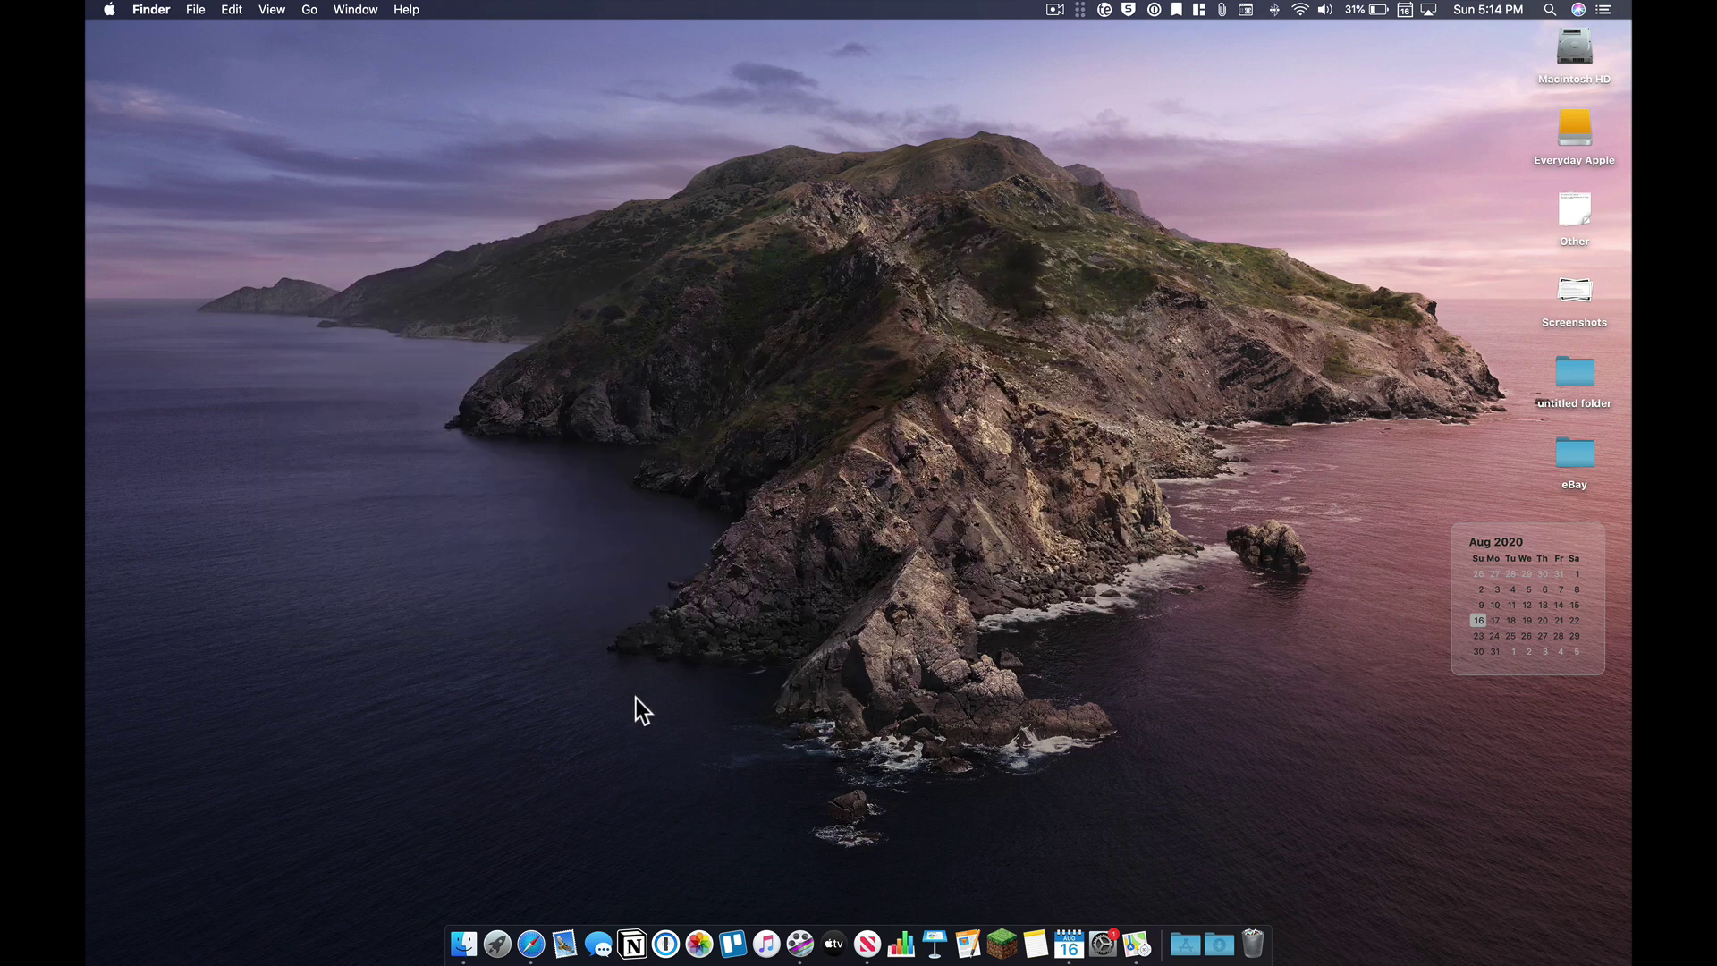
Put Night Shift on a Custom 9:00 PM–6:00 AM schedule and make its colour slightly less warm
click(1110, 949)
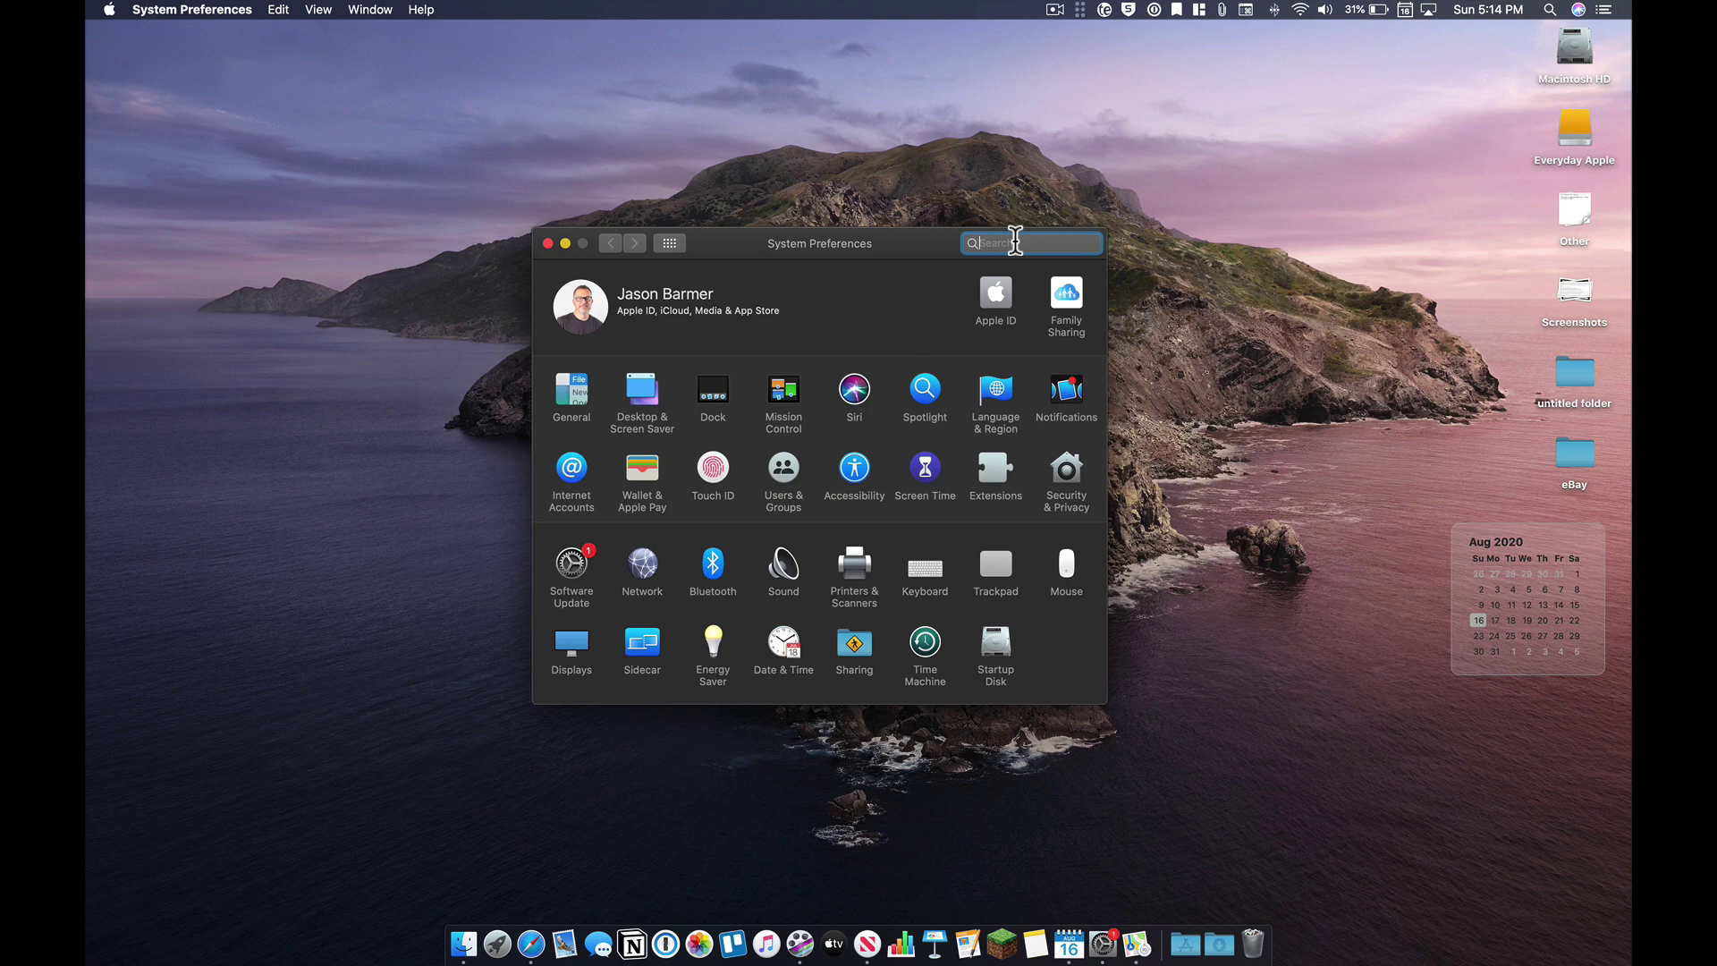
text(nigh)
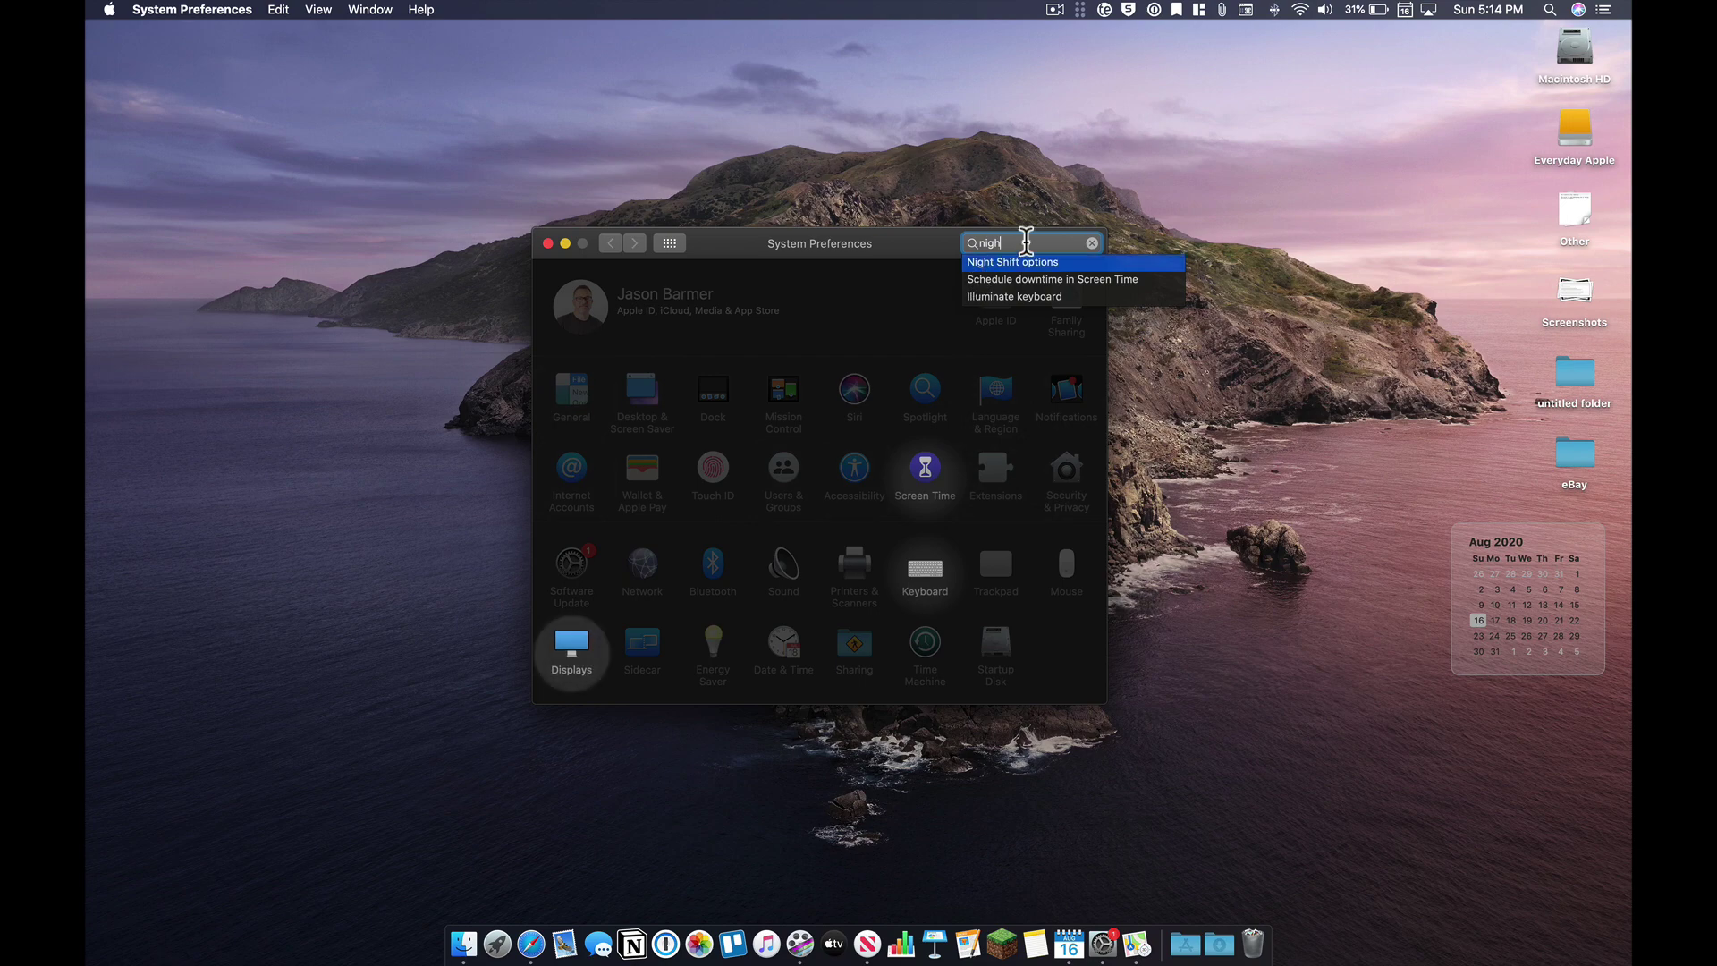
click(1069, 264)
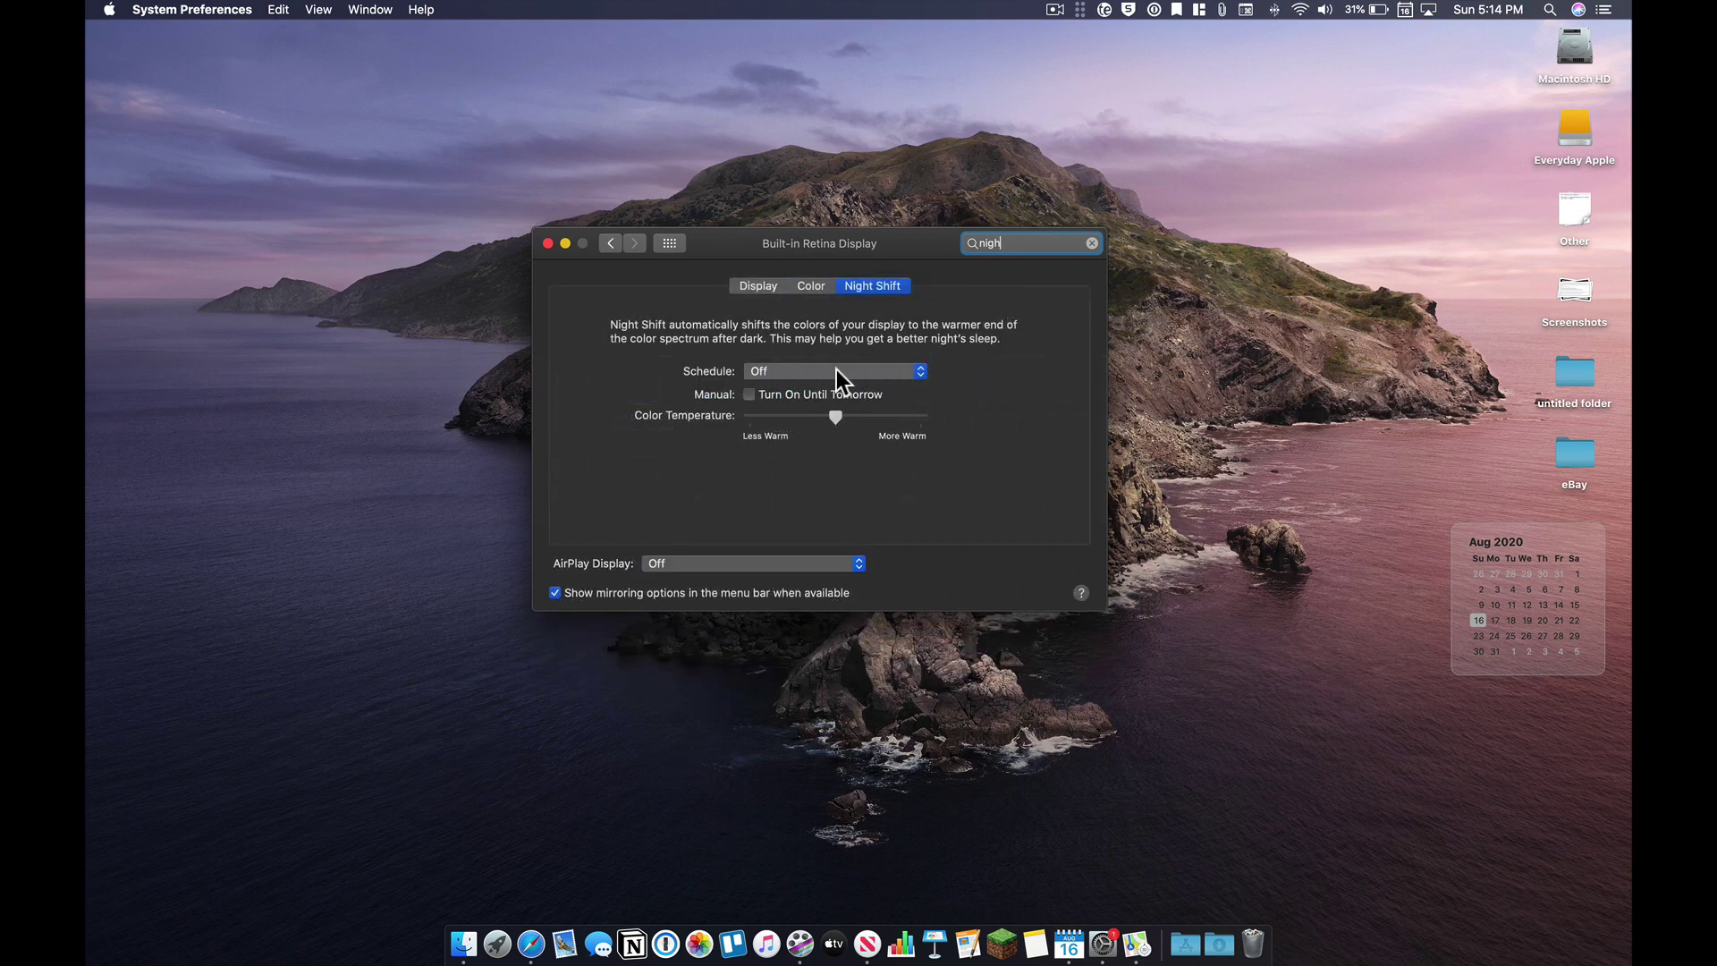
click(791, 372)
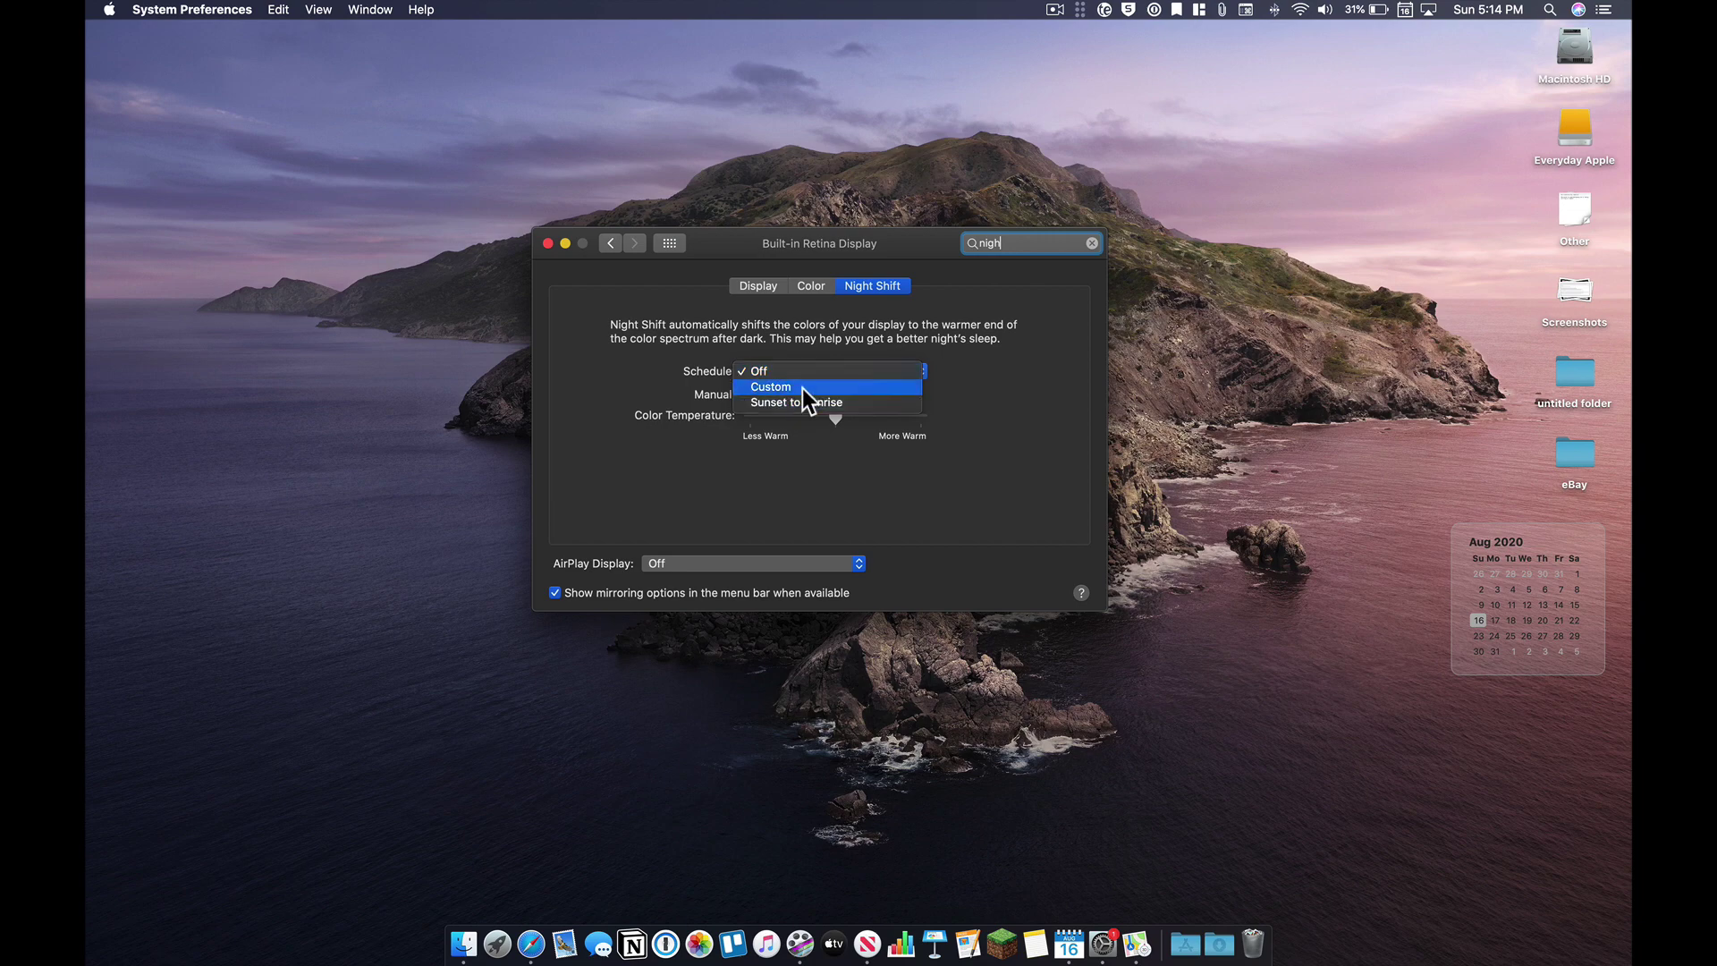
click(802, 388)
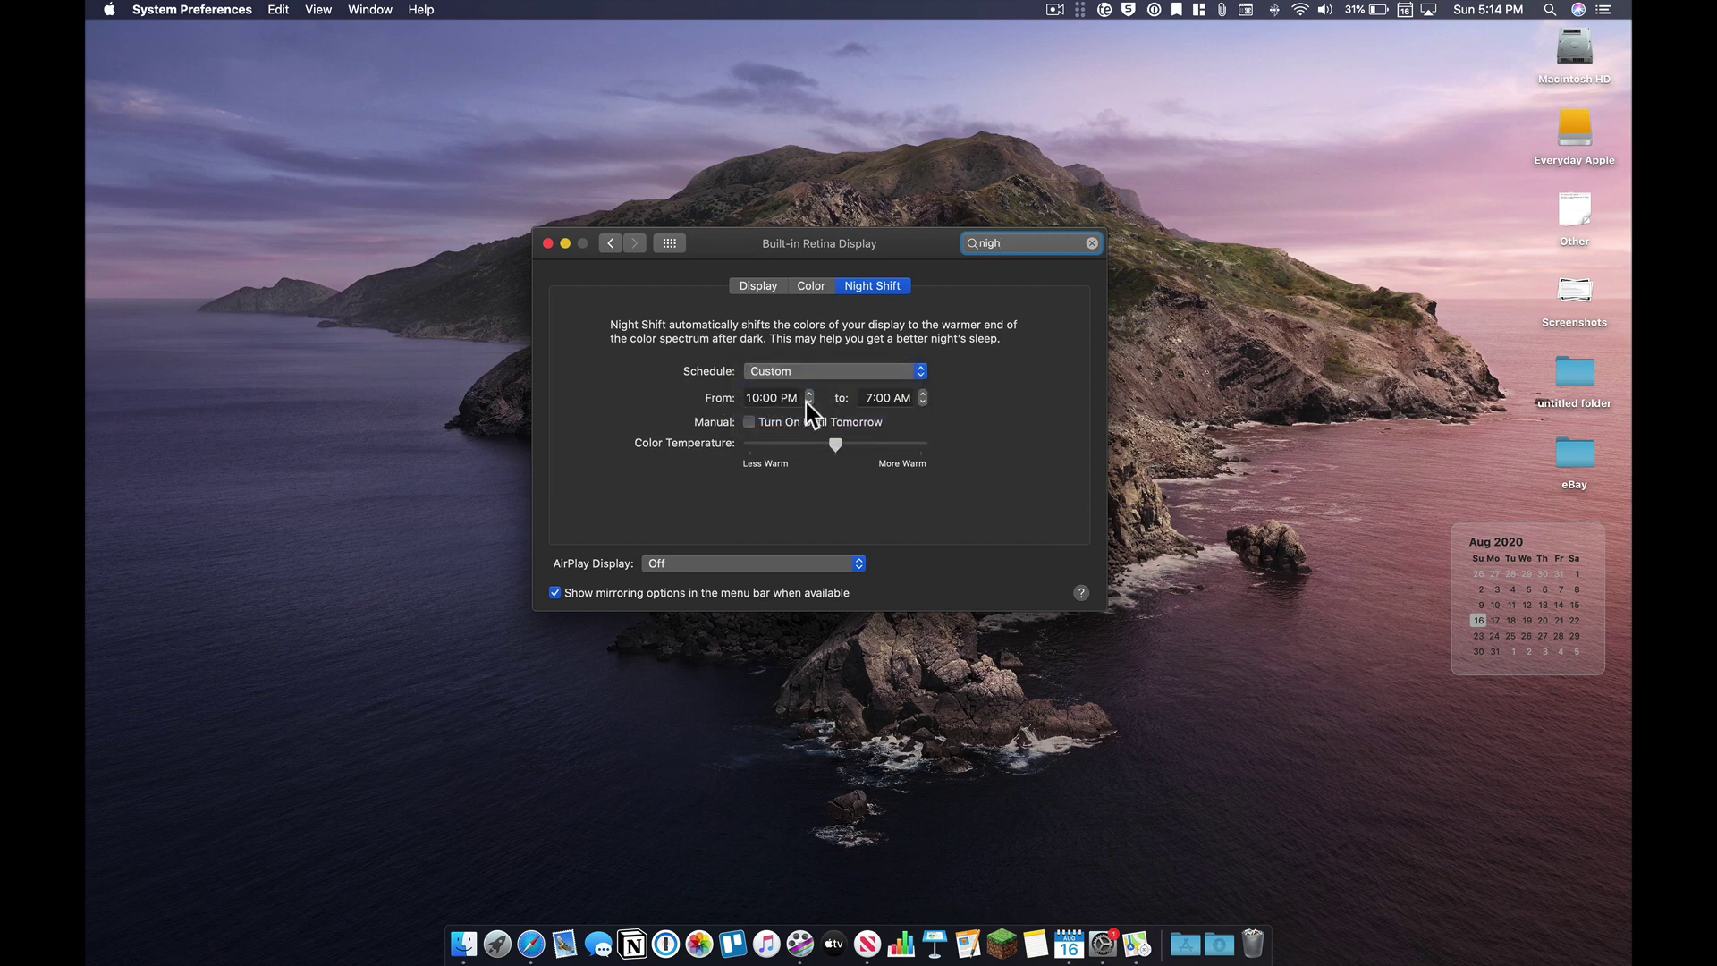
click(810, 401)
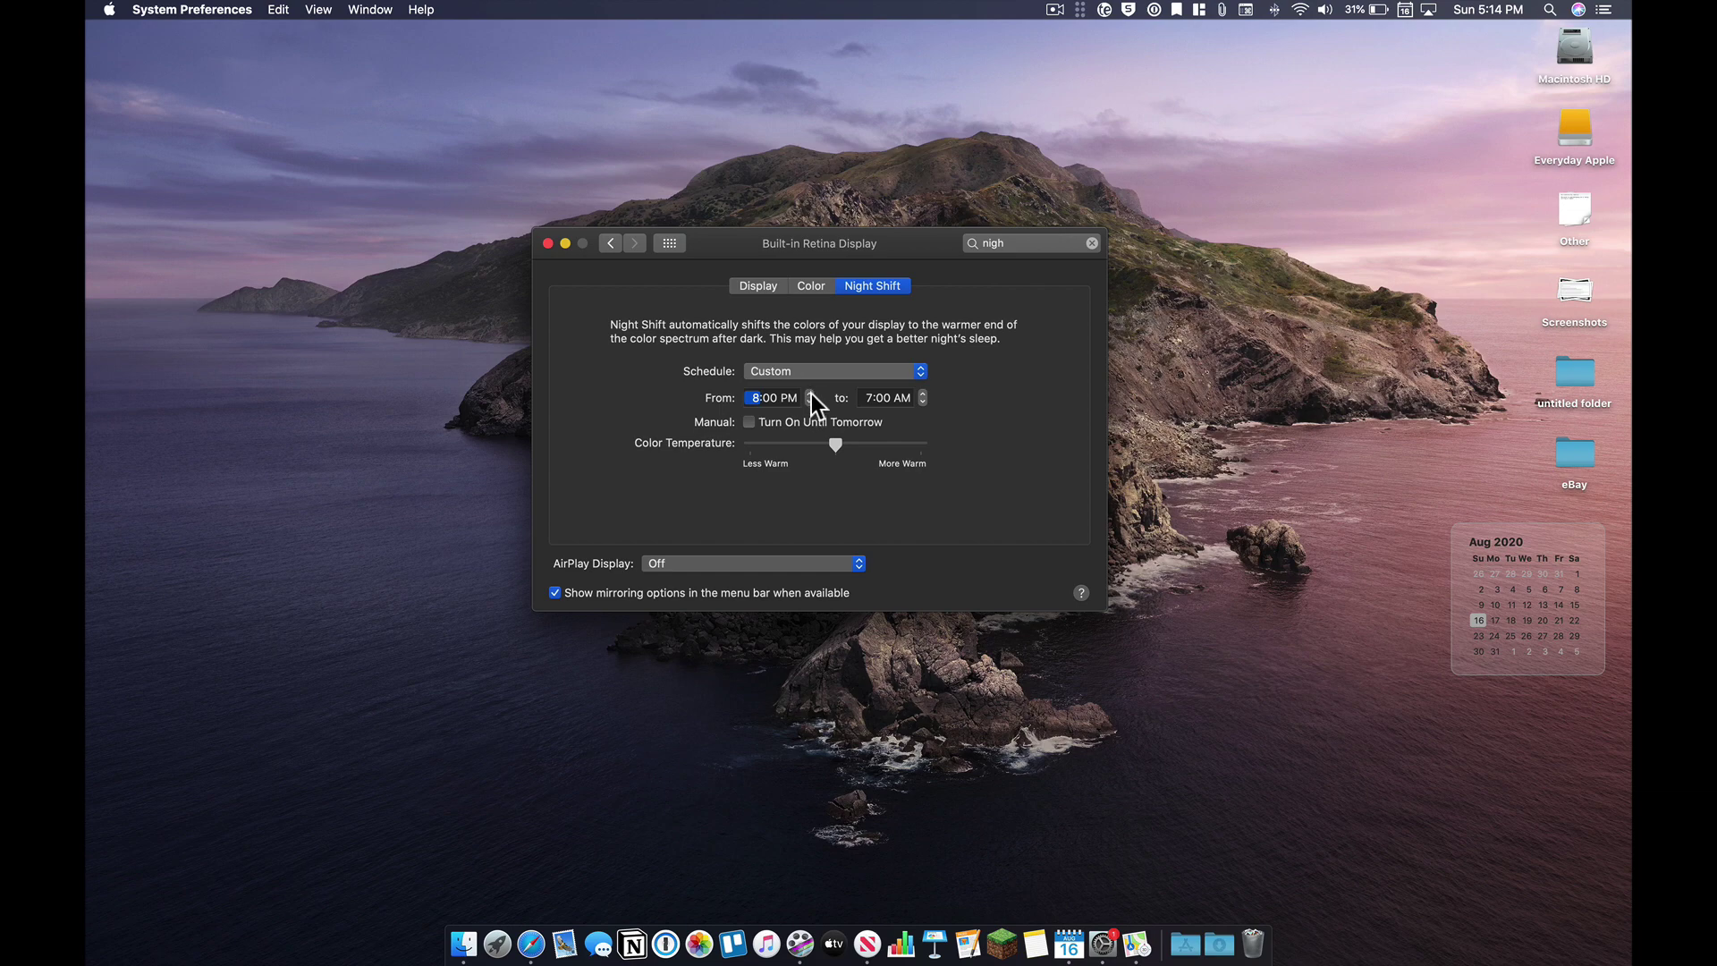
click(925, 404)
drag(837, 444, 806, 442)
click(669, 242)
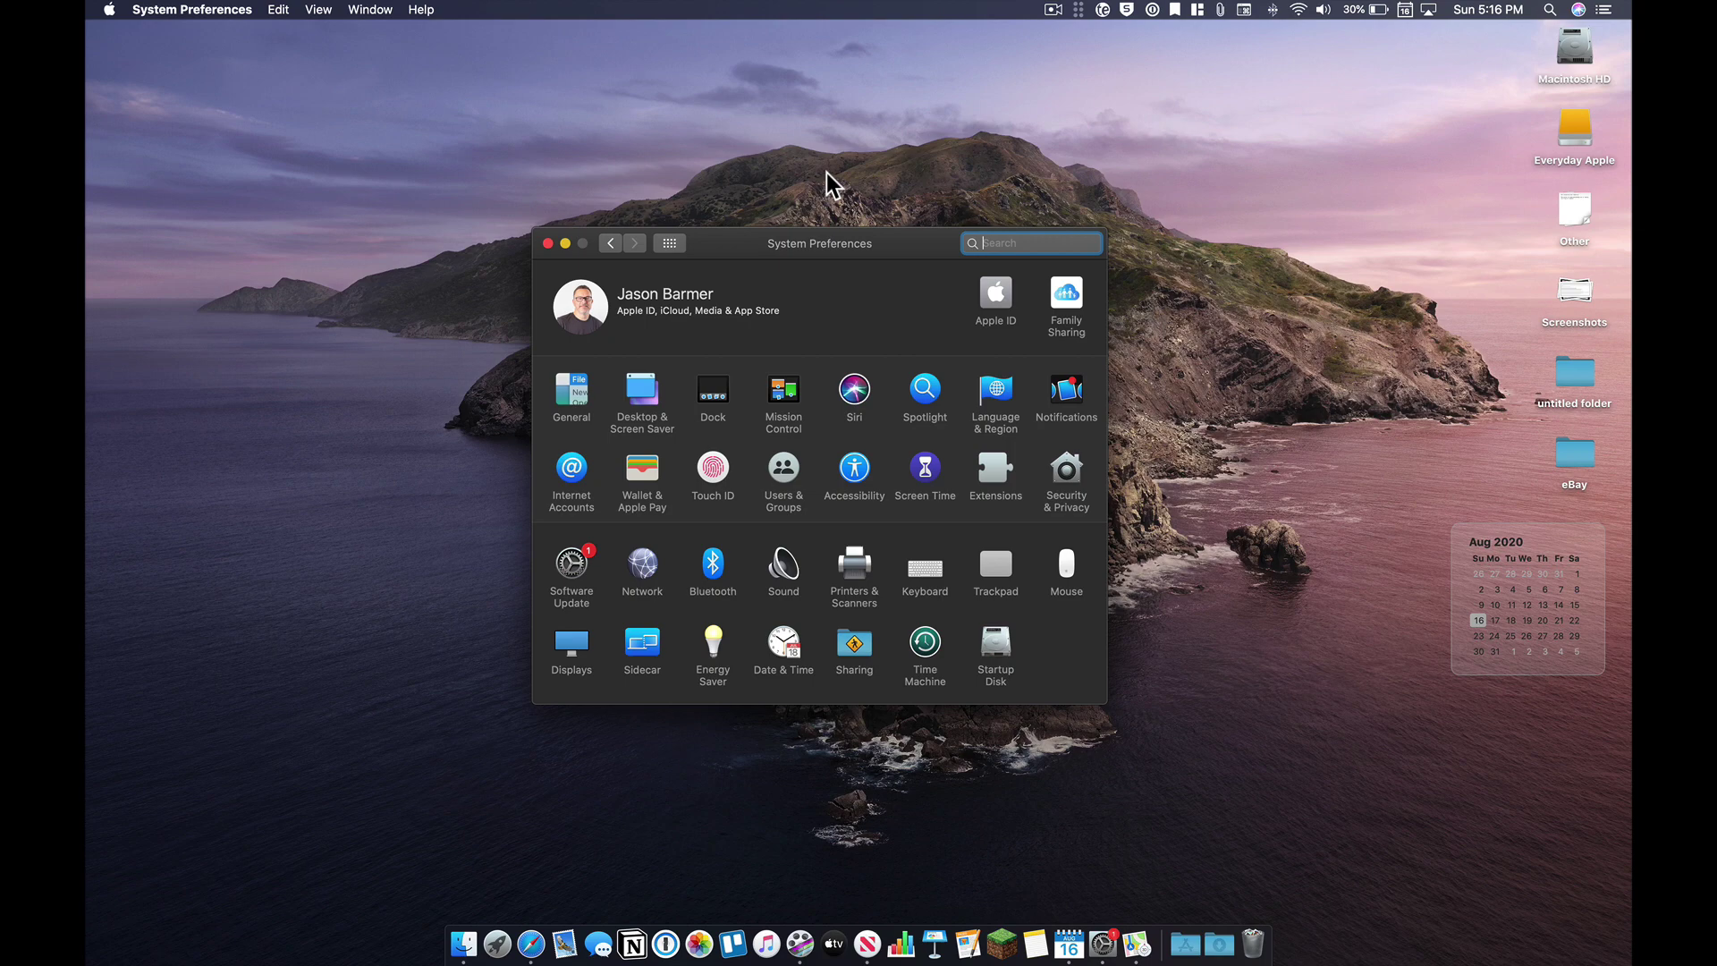
Find the Siri pane via a 'siri' search, uncheck Listen for "Hey Siri", and return to Show All
text(siri)
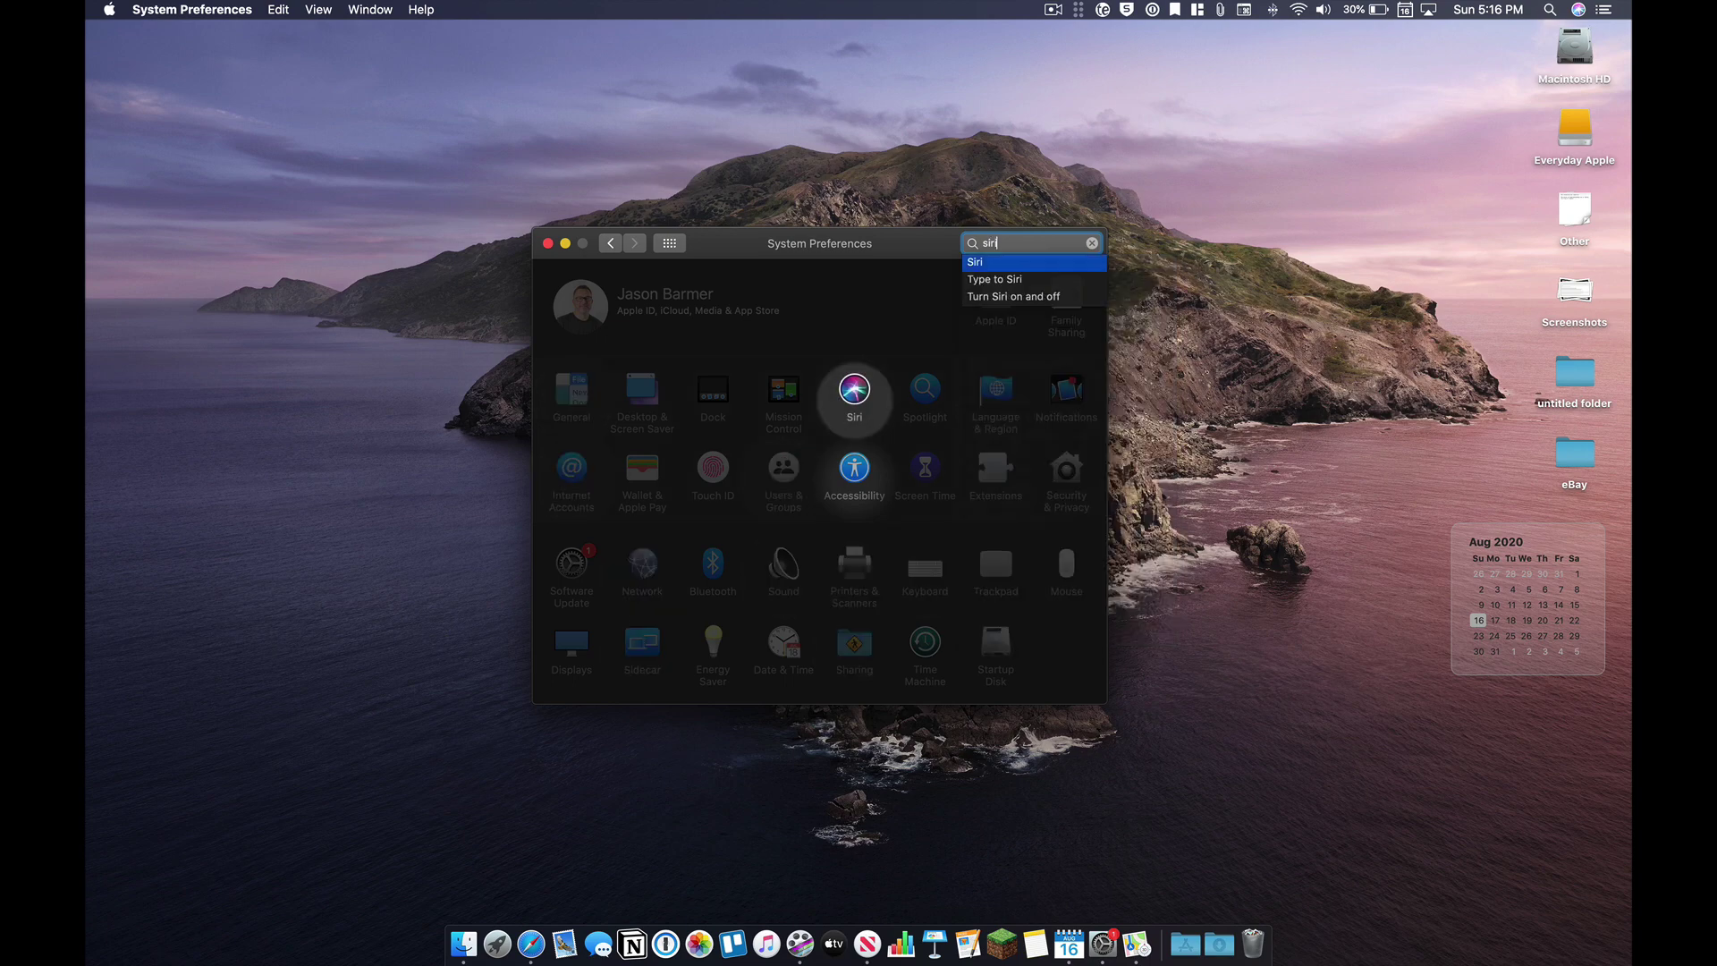
key(Return)
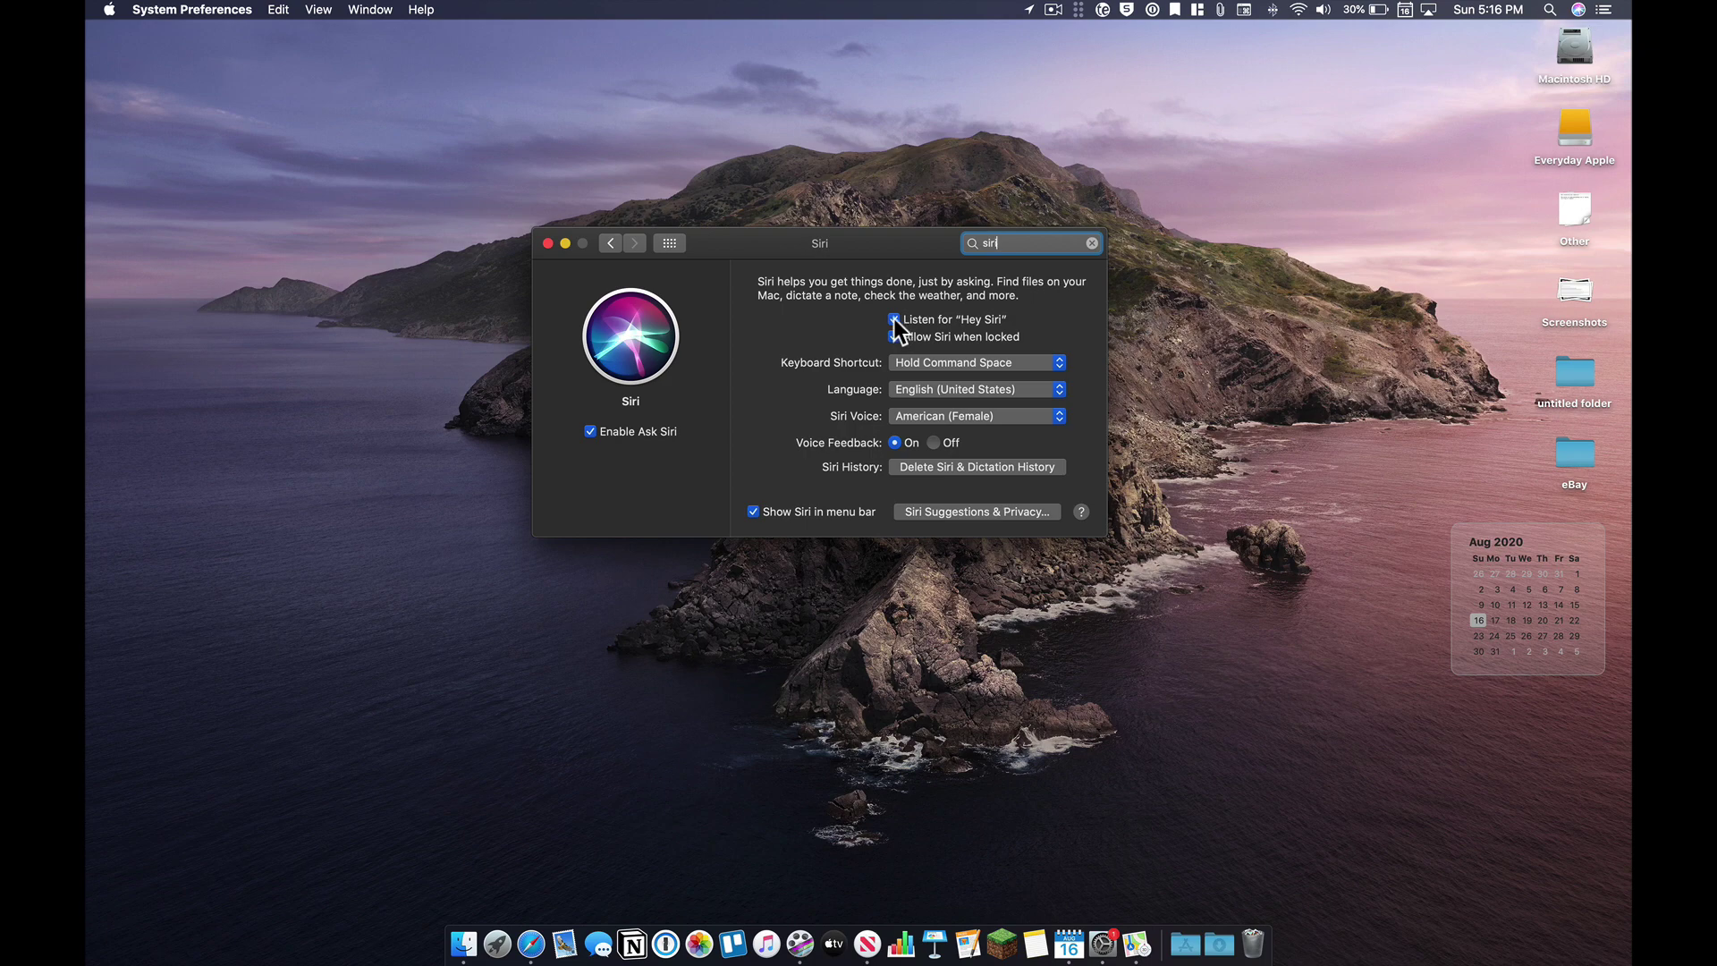
click(894, 320)
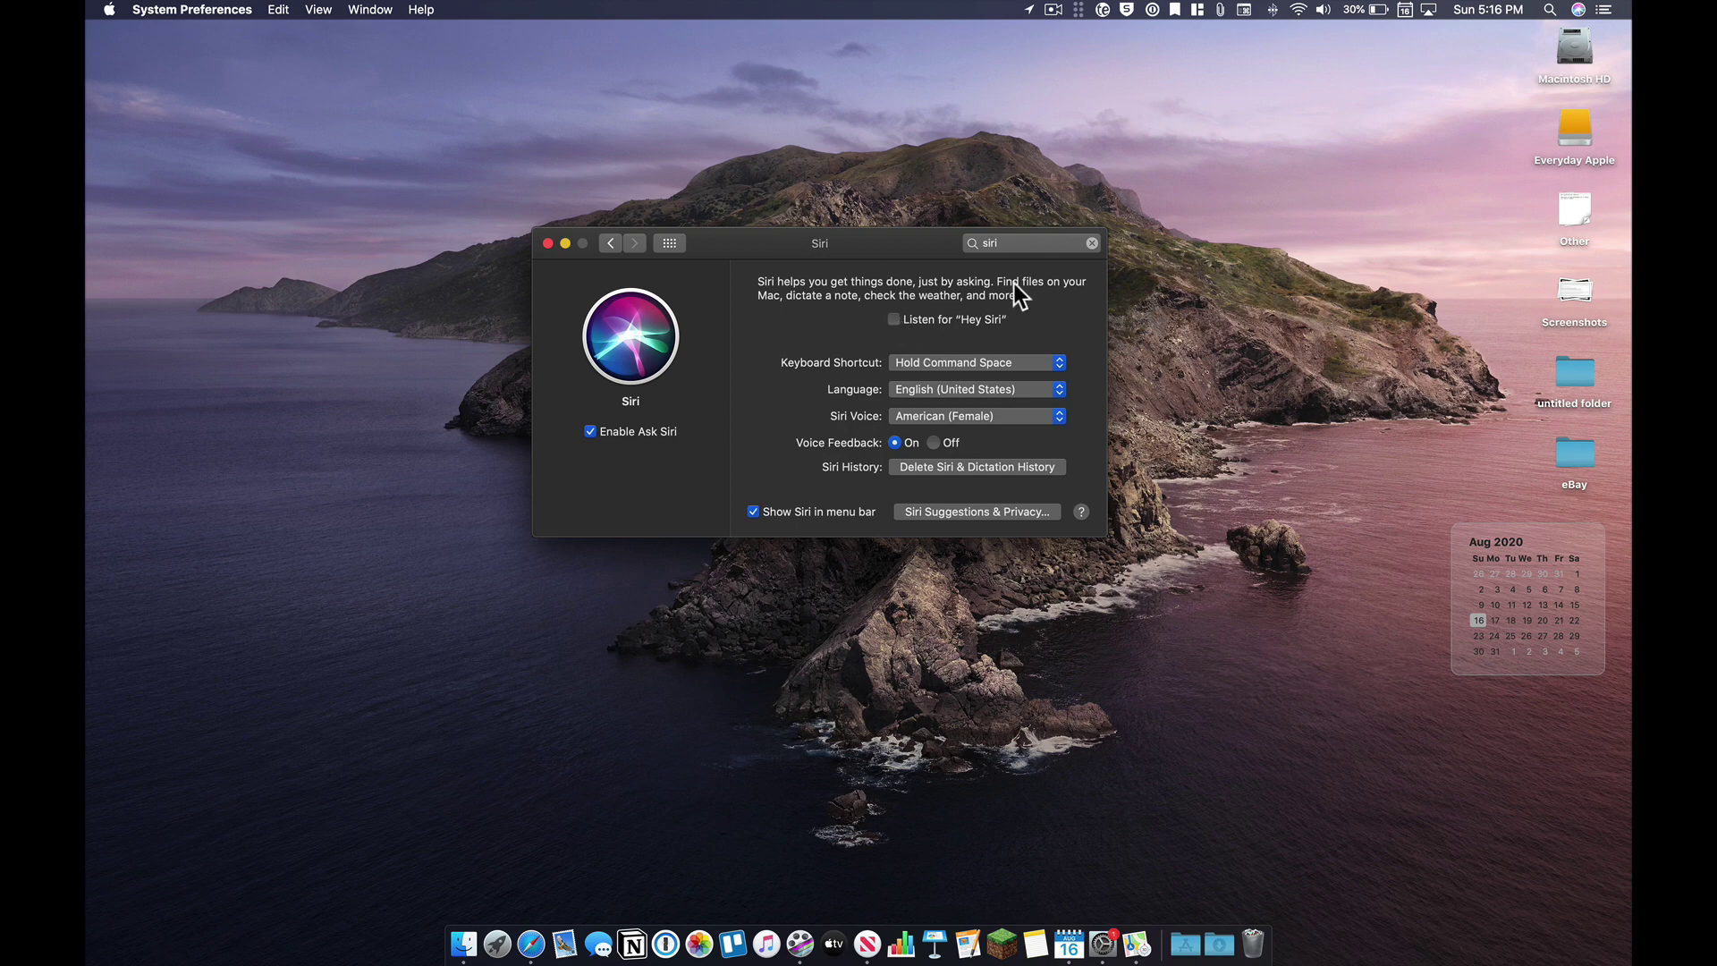
click(671, 243)
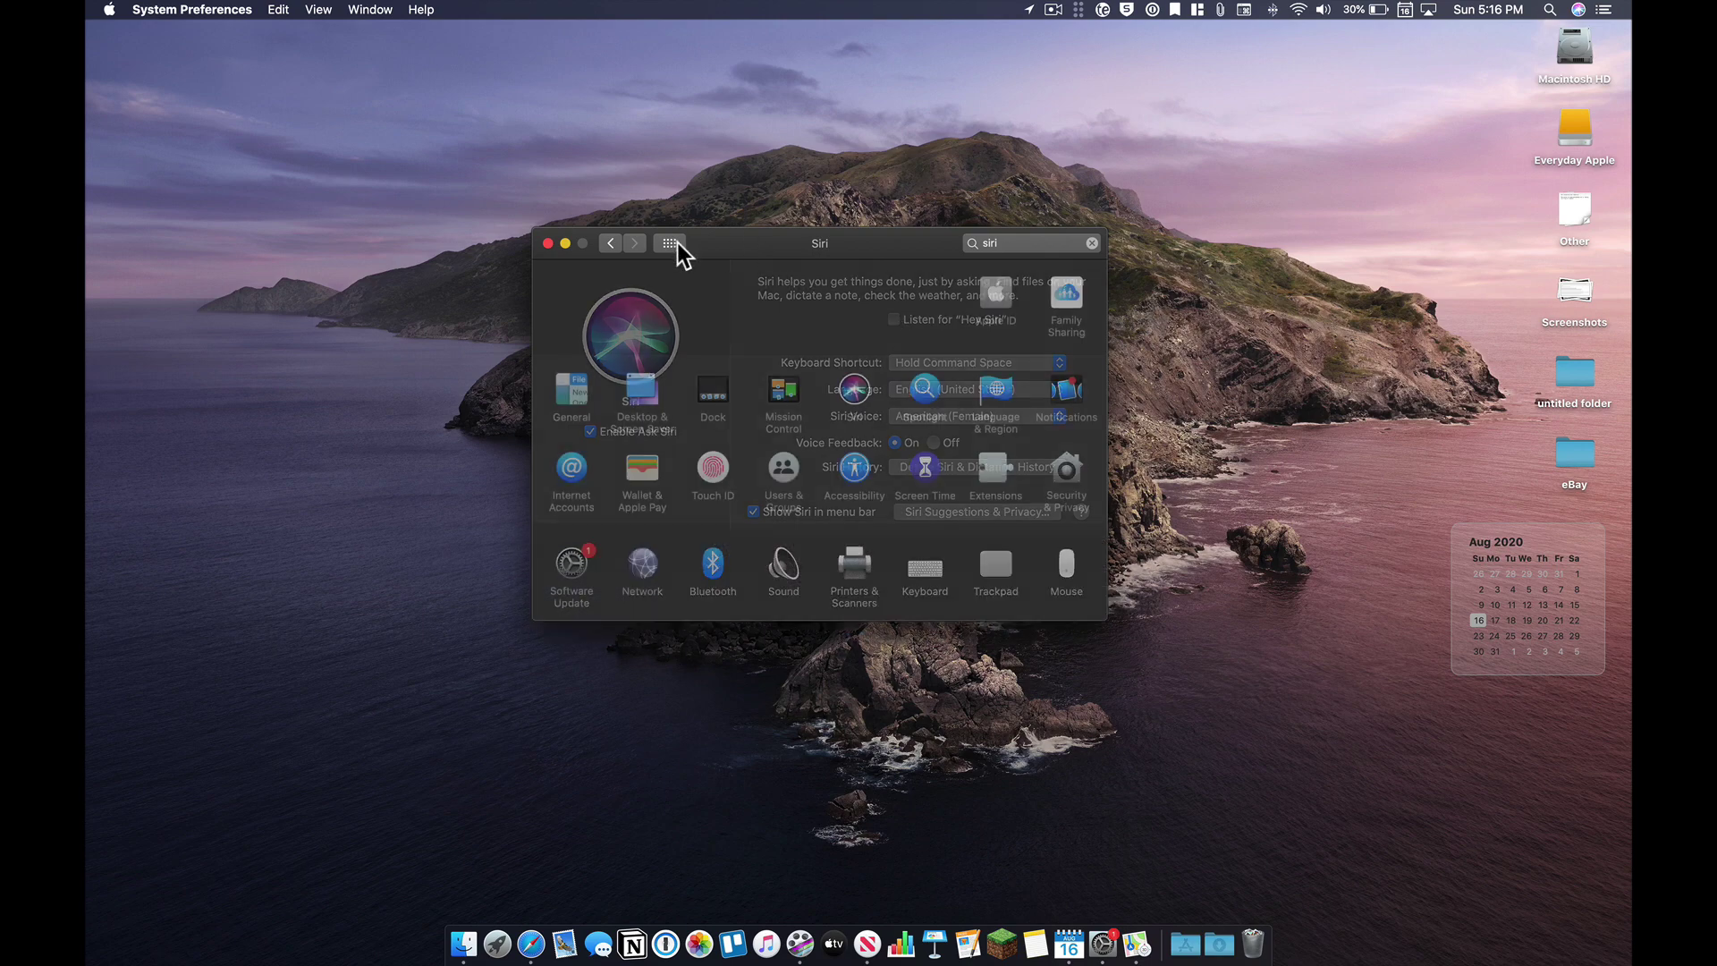
click(852, 483)
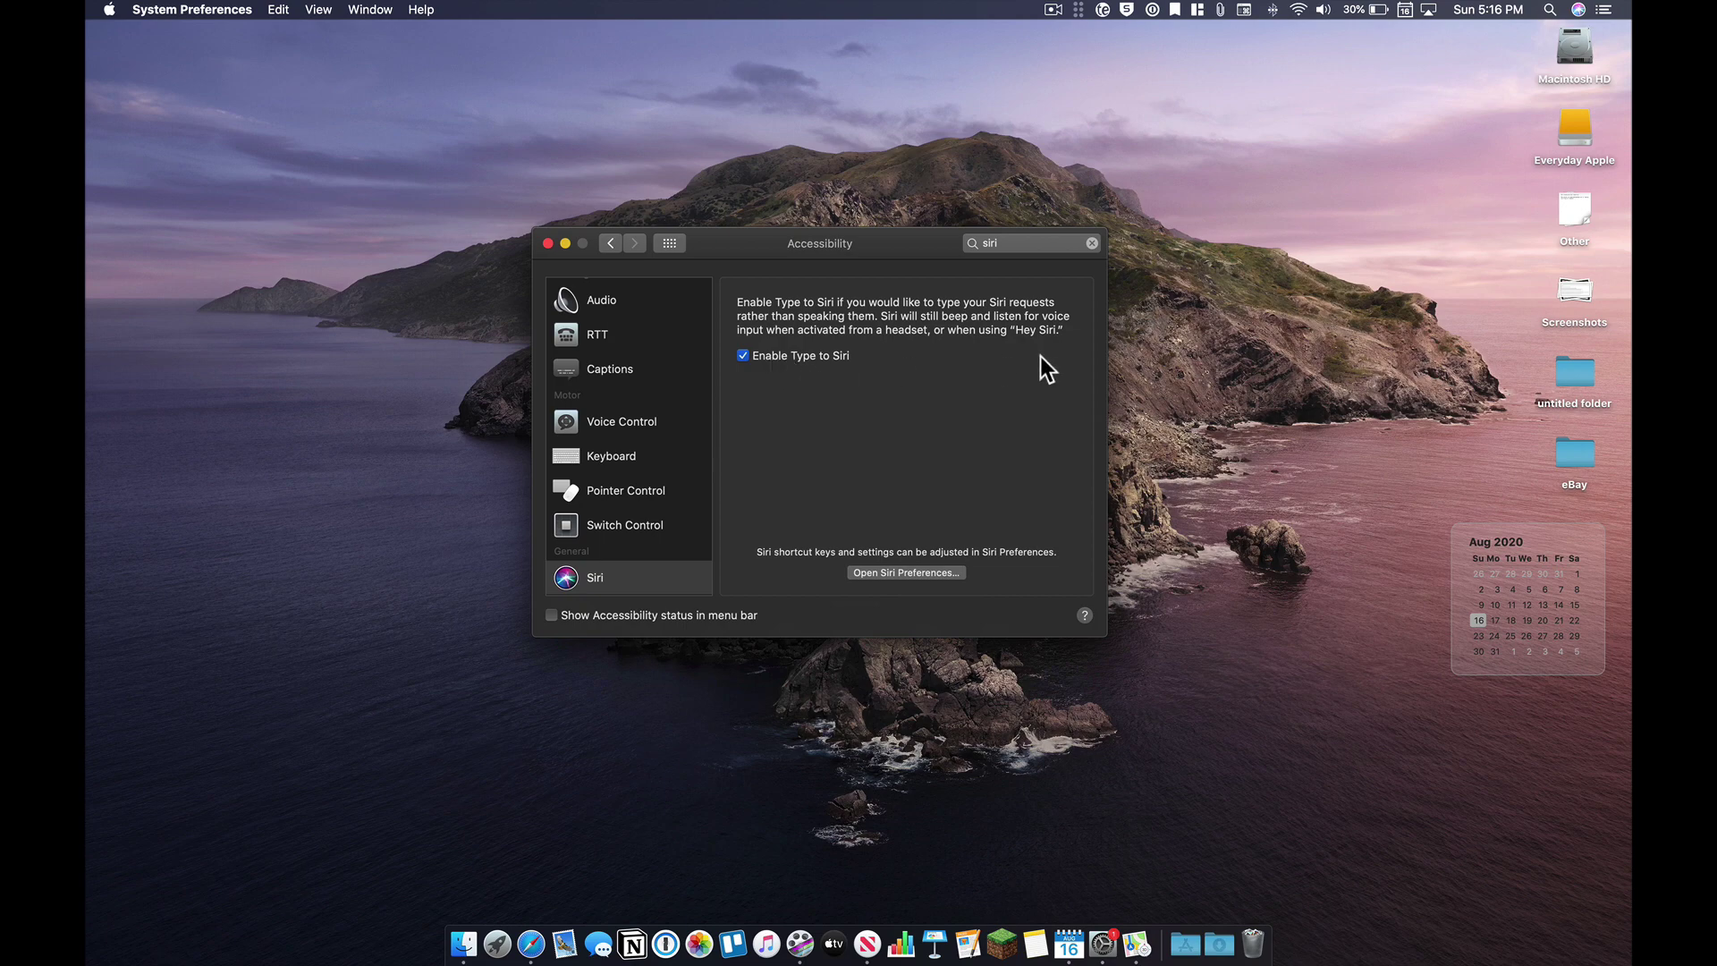
click(1580, 9)
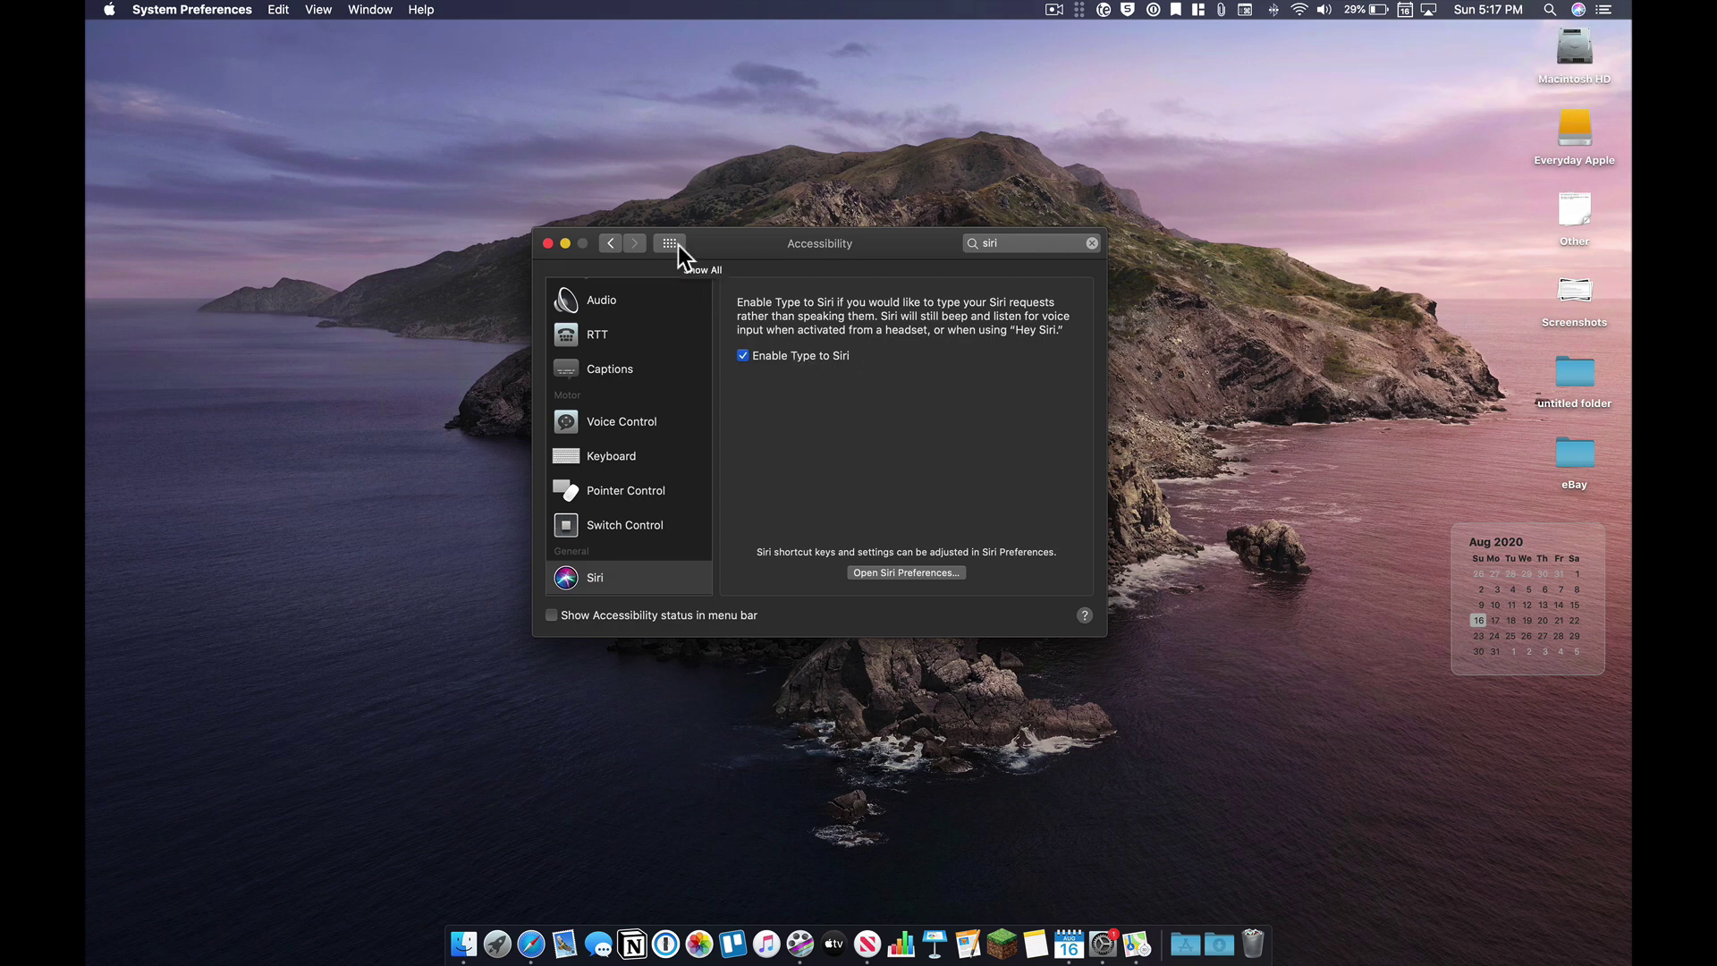
click(678, 245)
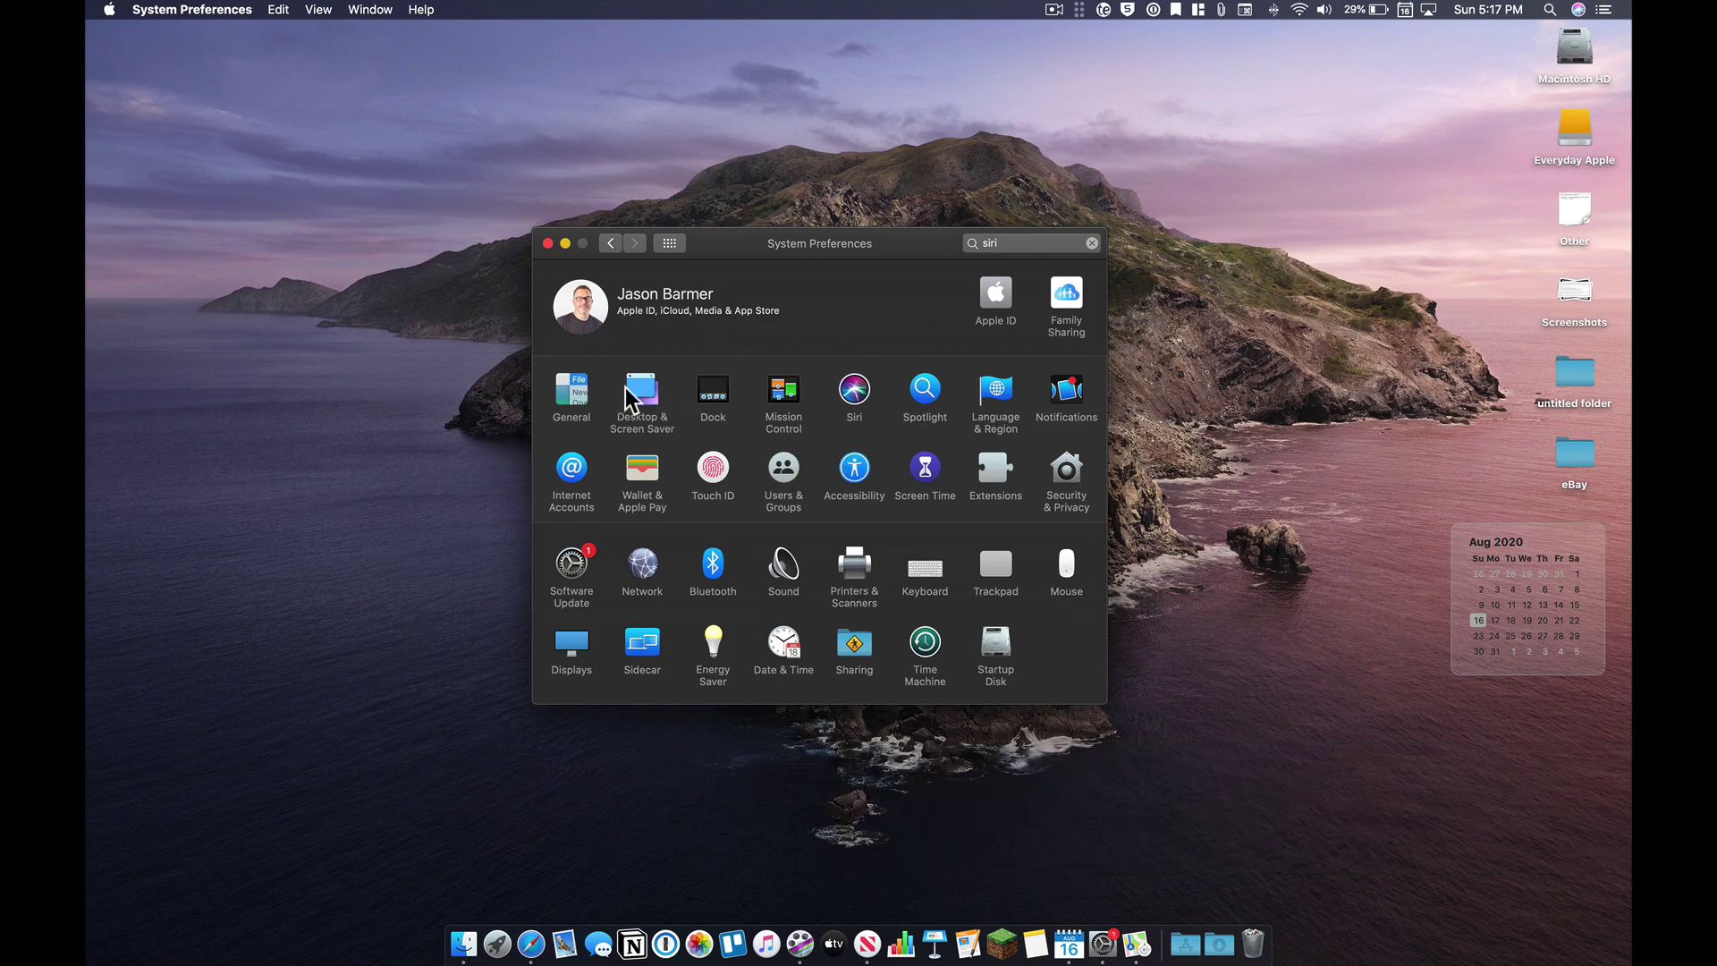
Find the display settings with a 'bright' search, enable Automatically adjust brightness, and return to Show All
click(1014, 243)
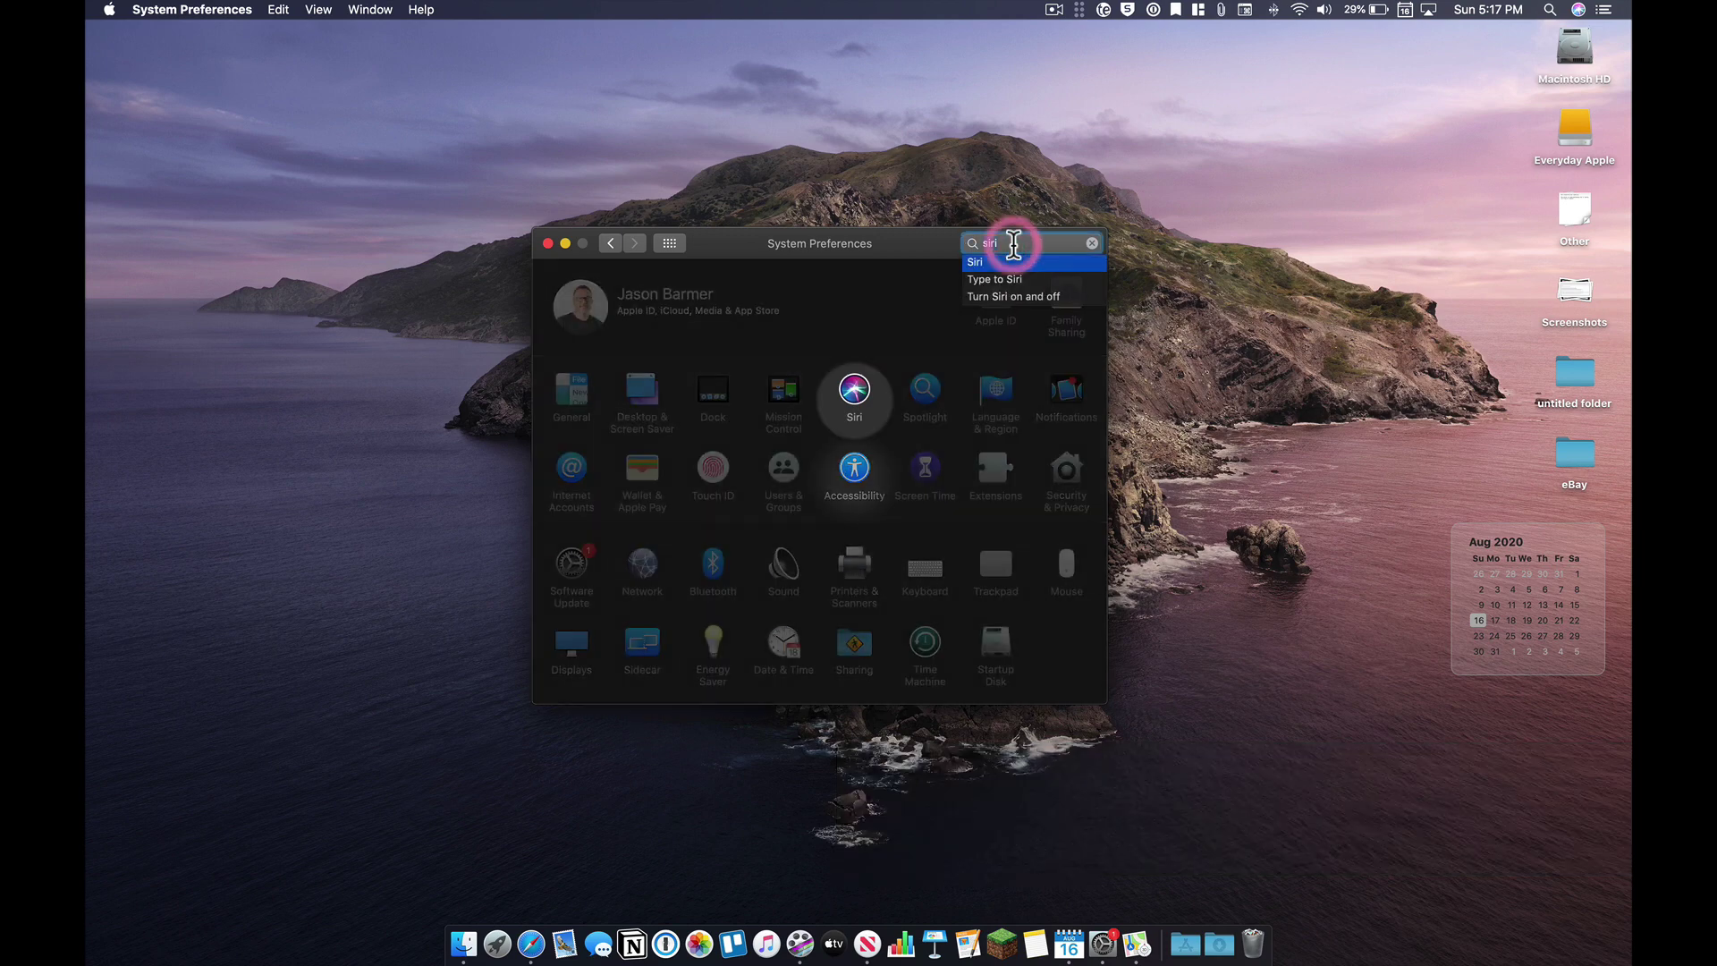
key(Escape)
text(bright)
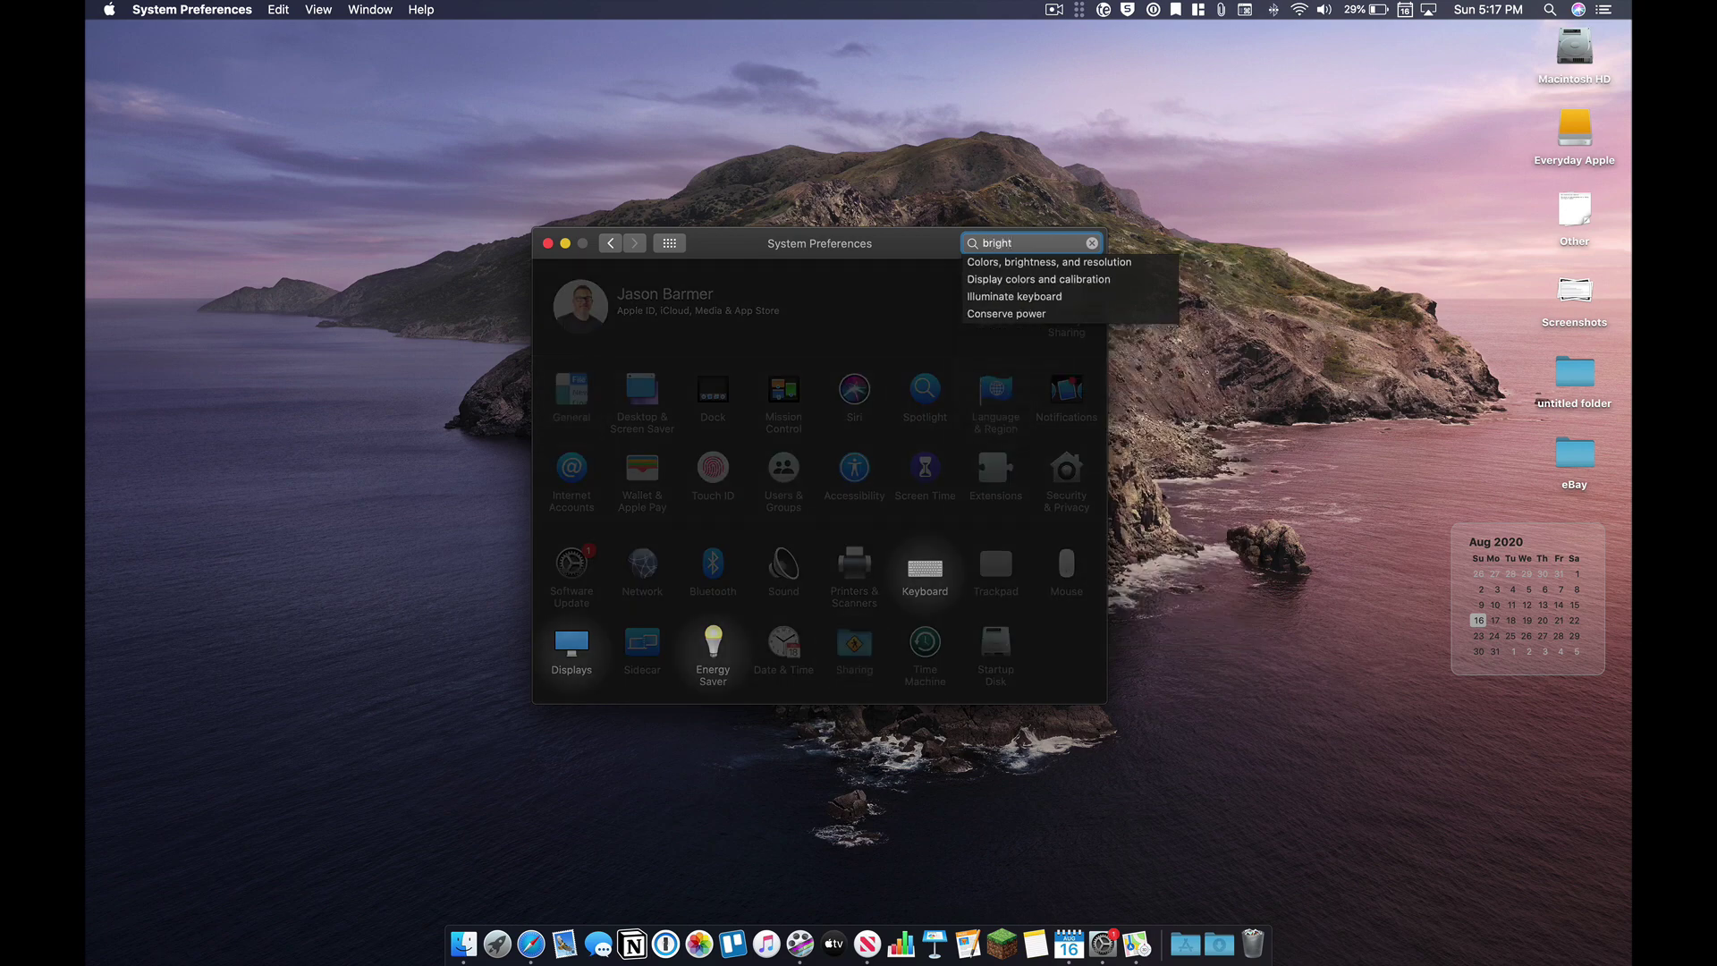
key(Down)
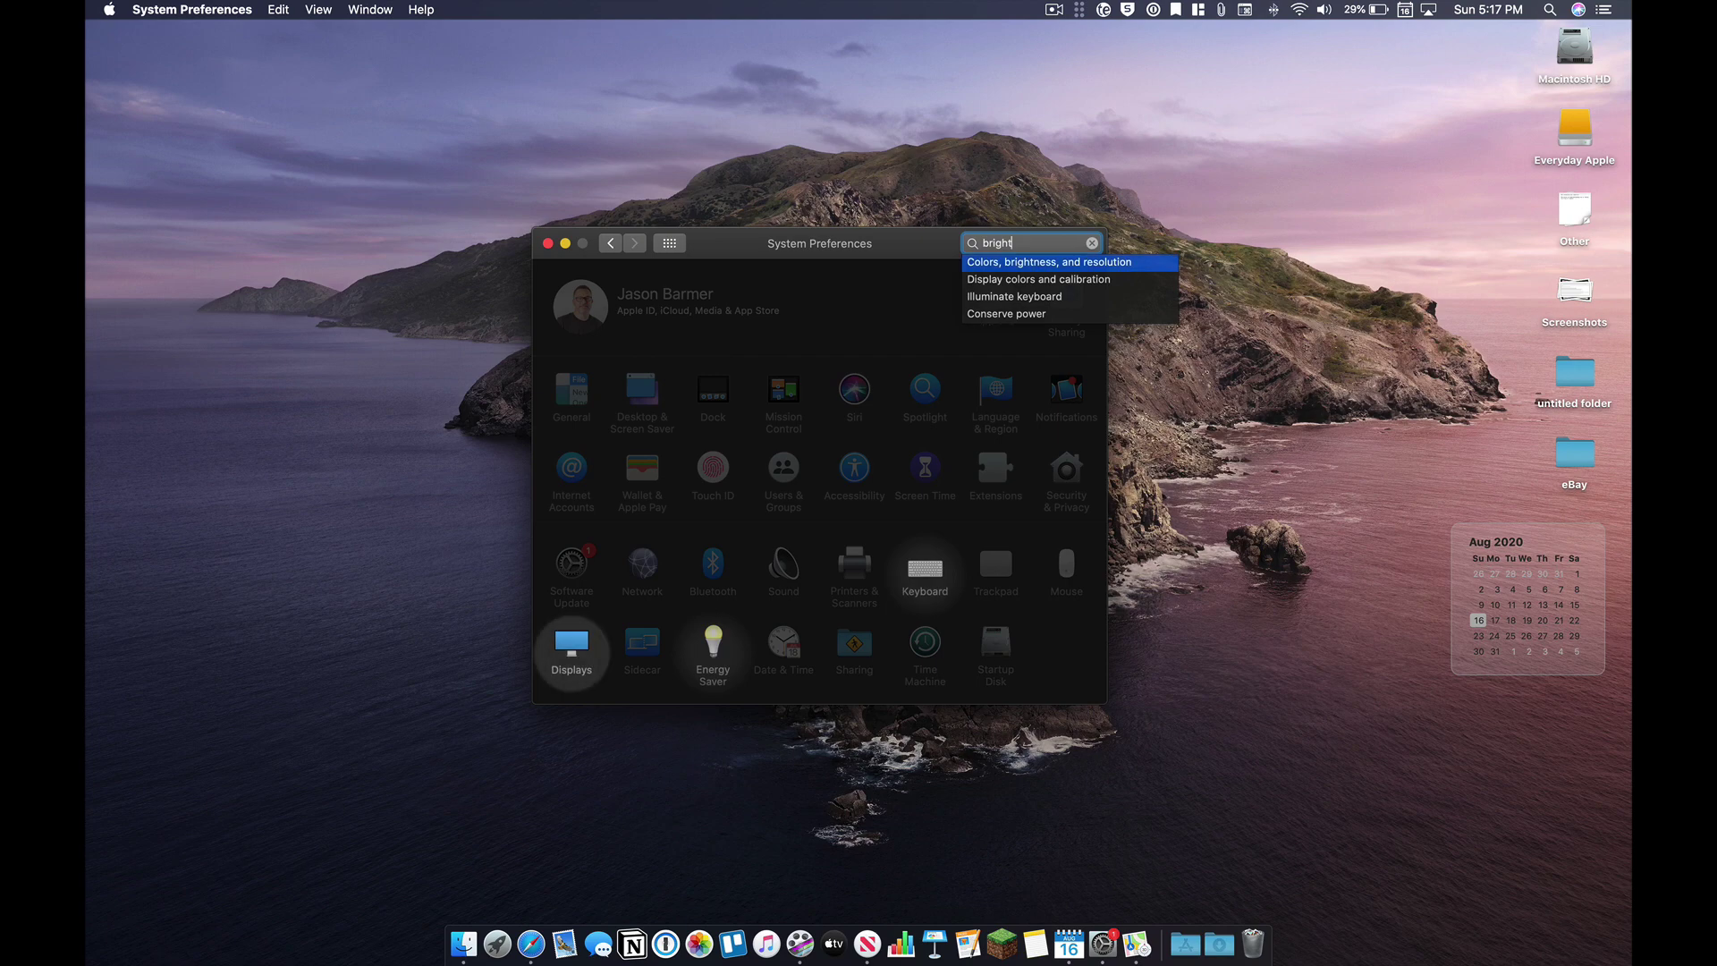
key(Return)
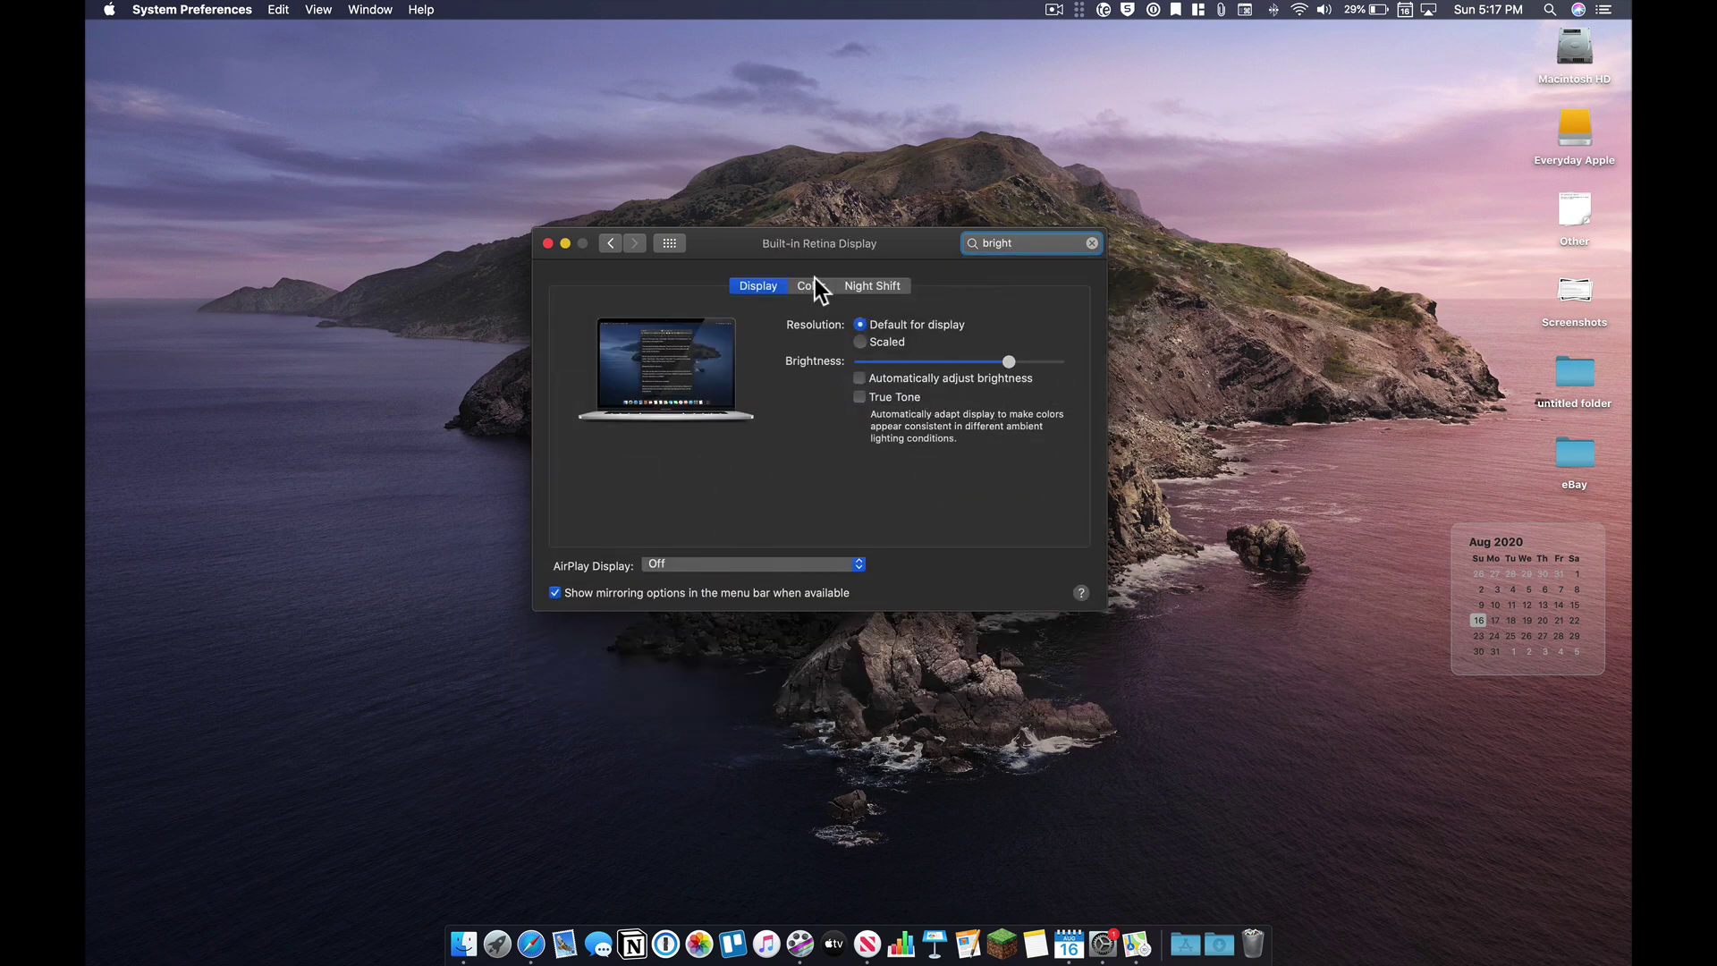
click(857, 378)
click(669, 245)
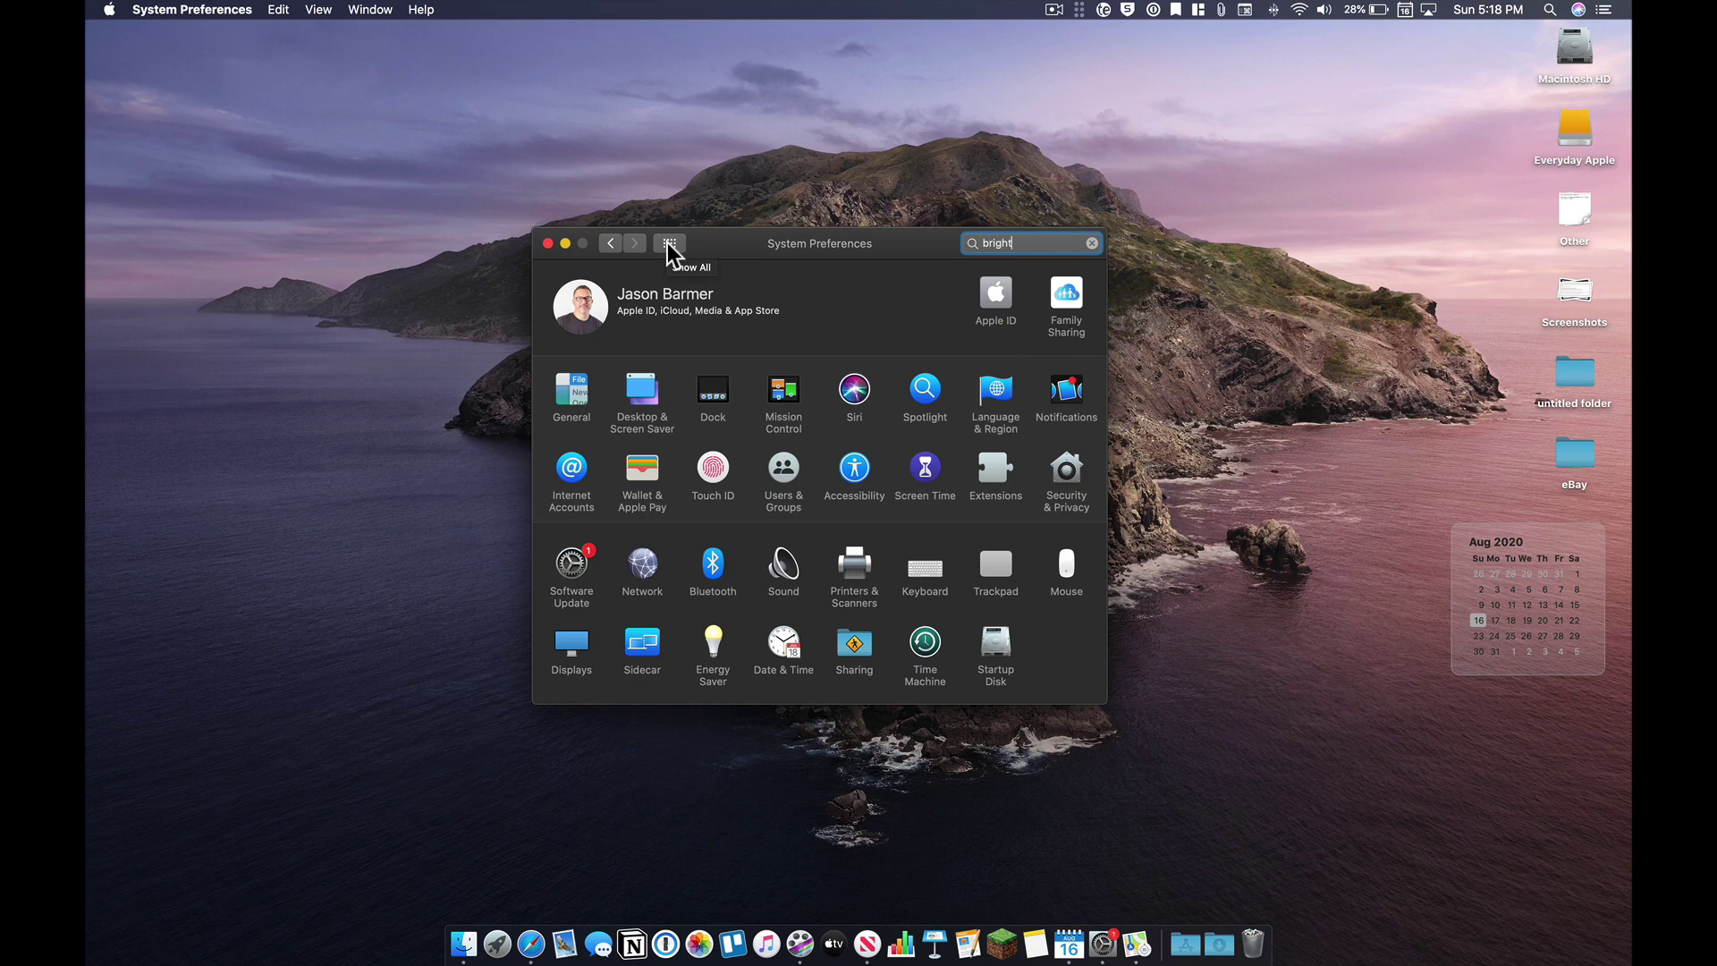
Leave the General pane's Appearance on Dark after briefly trying Auto, then close System Preferences
click(583, 400)
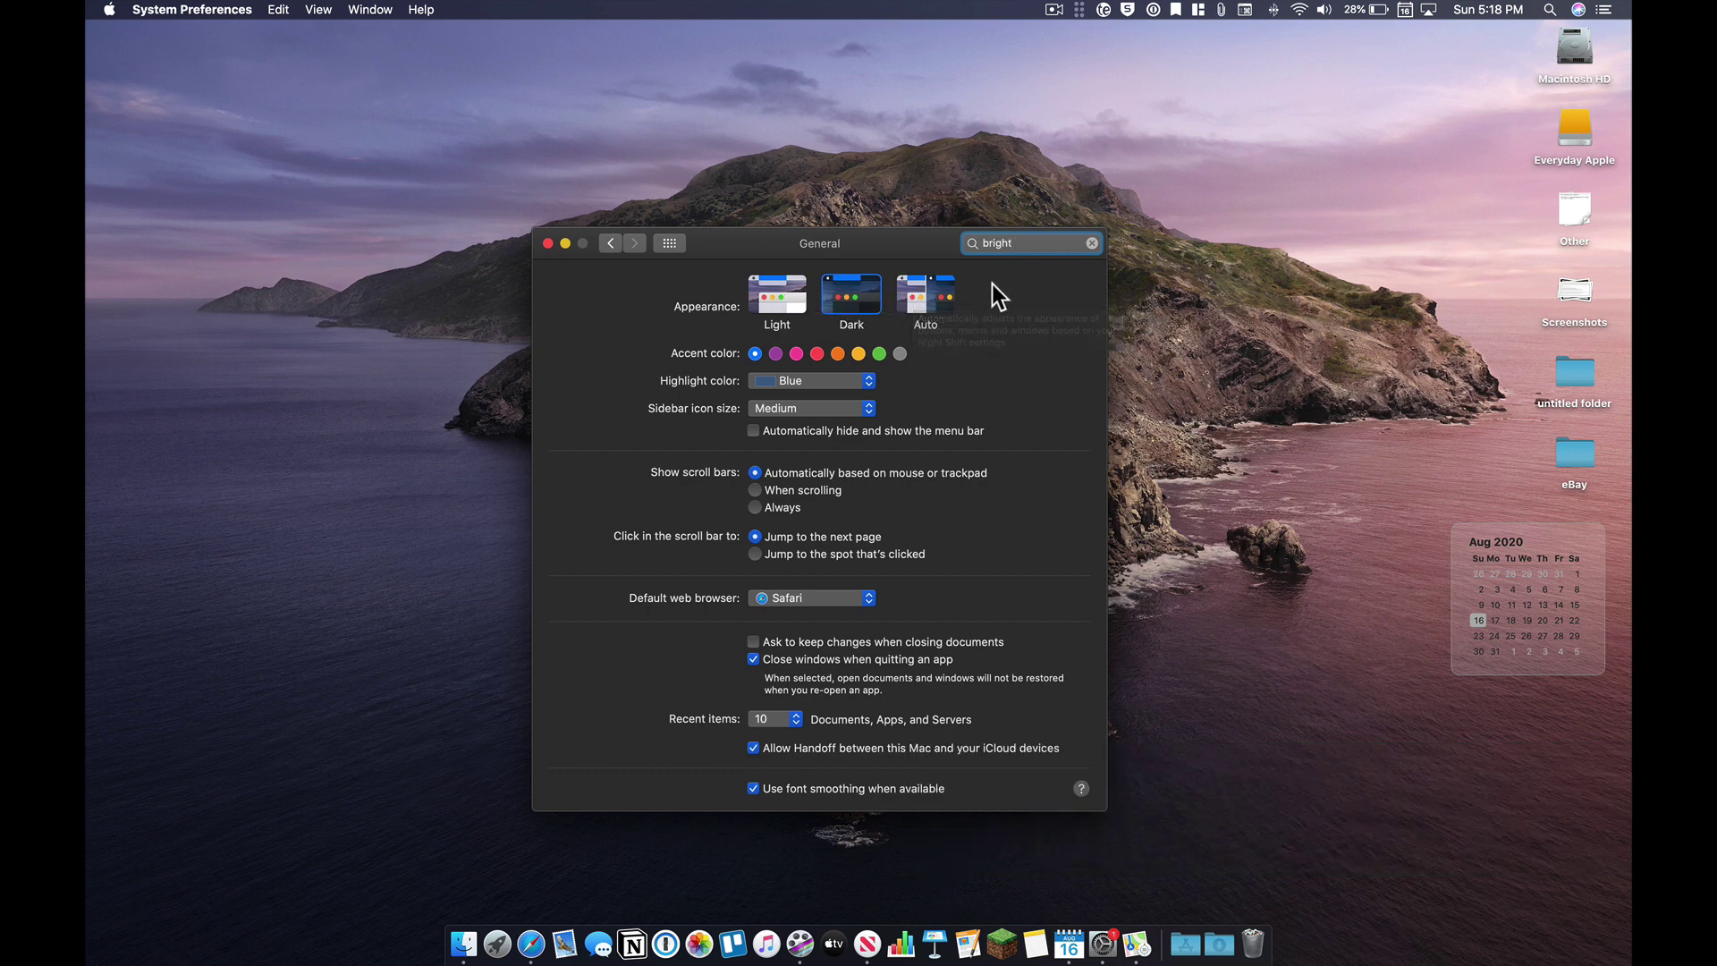
click(937, 291)
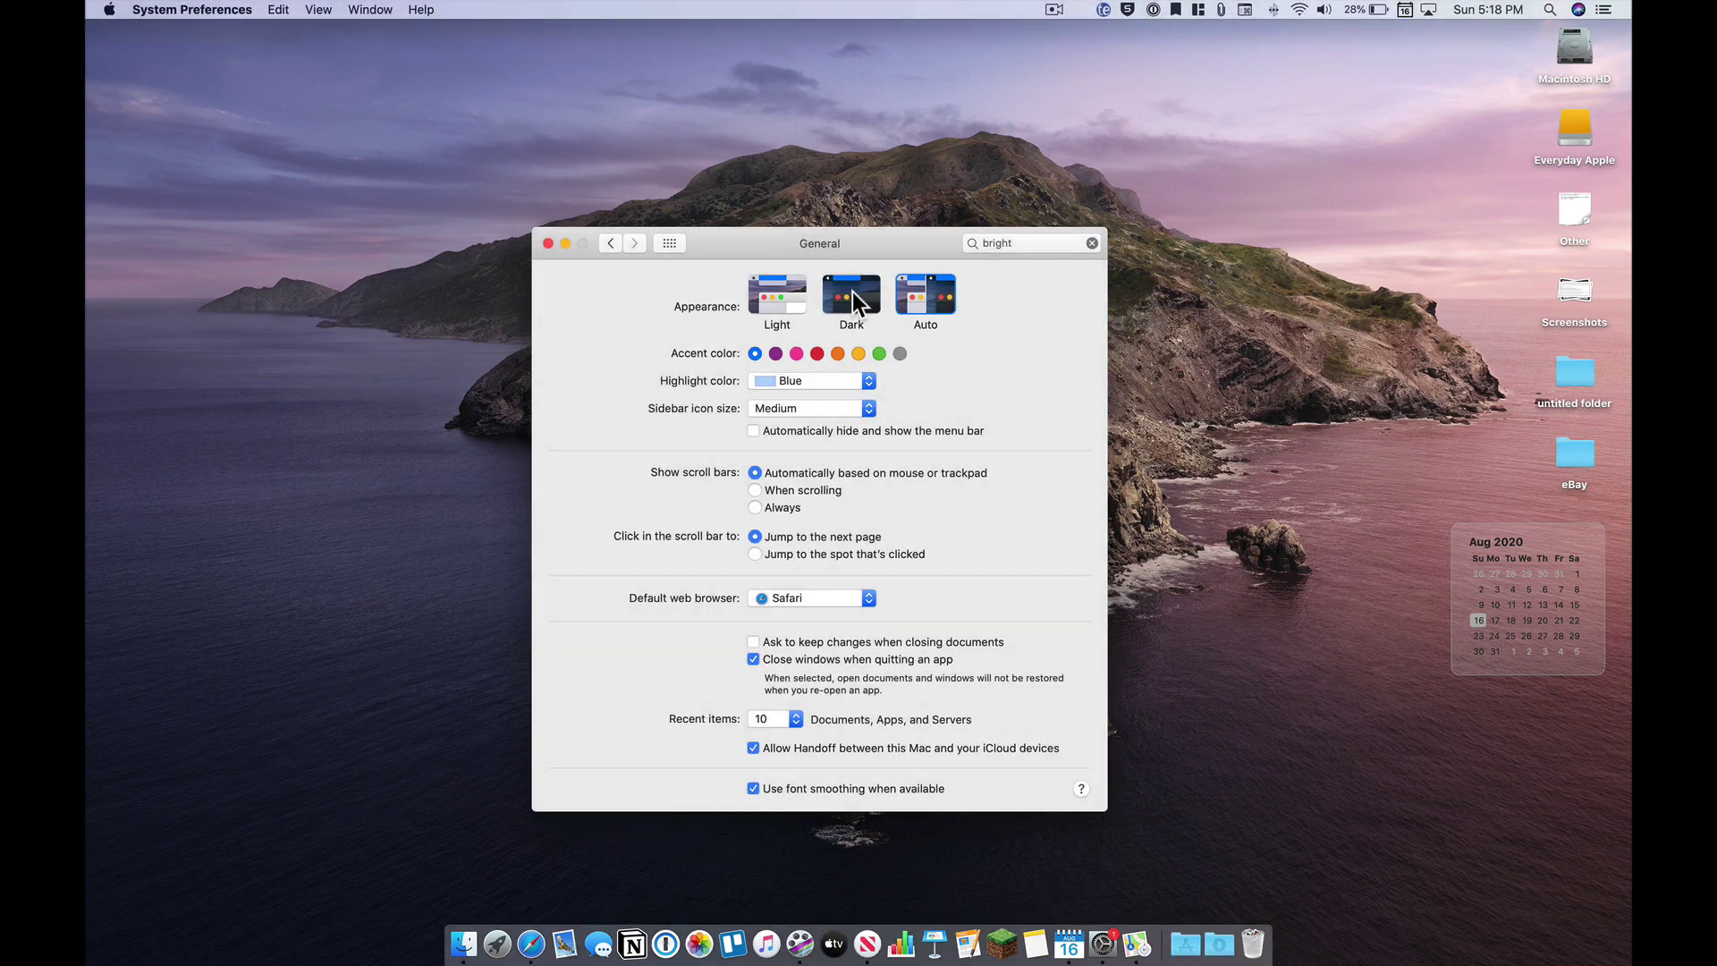
click(856, 294)
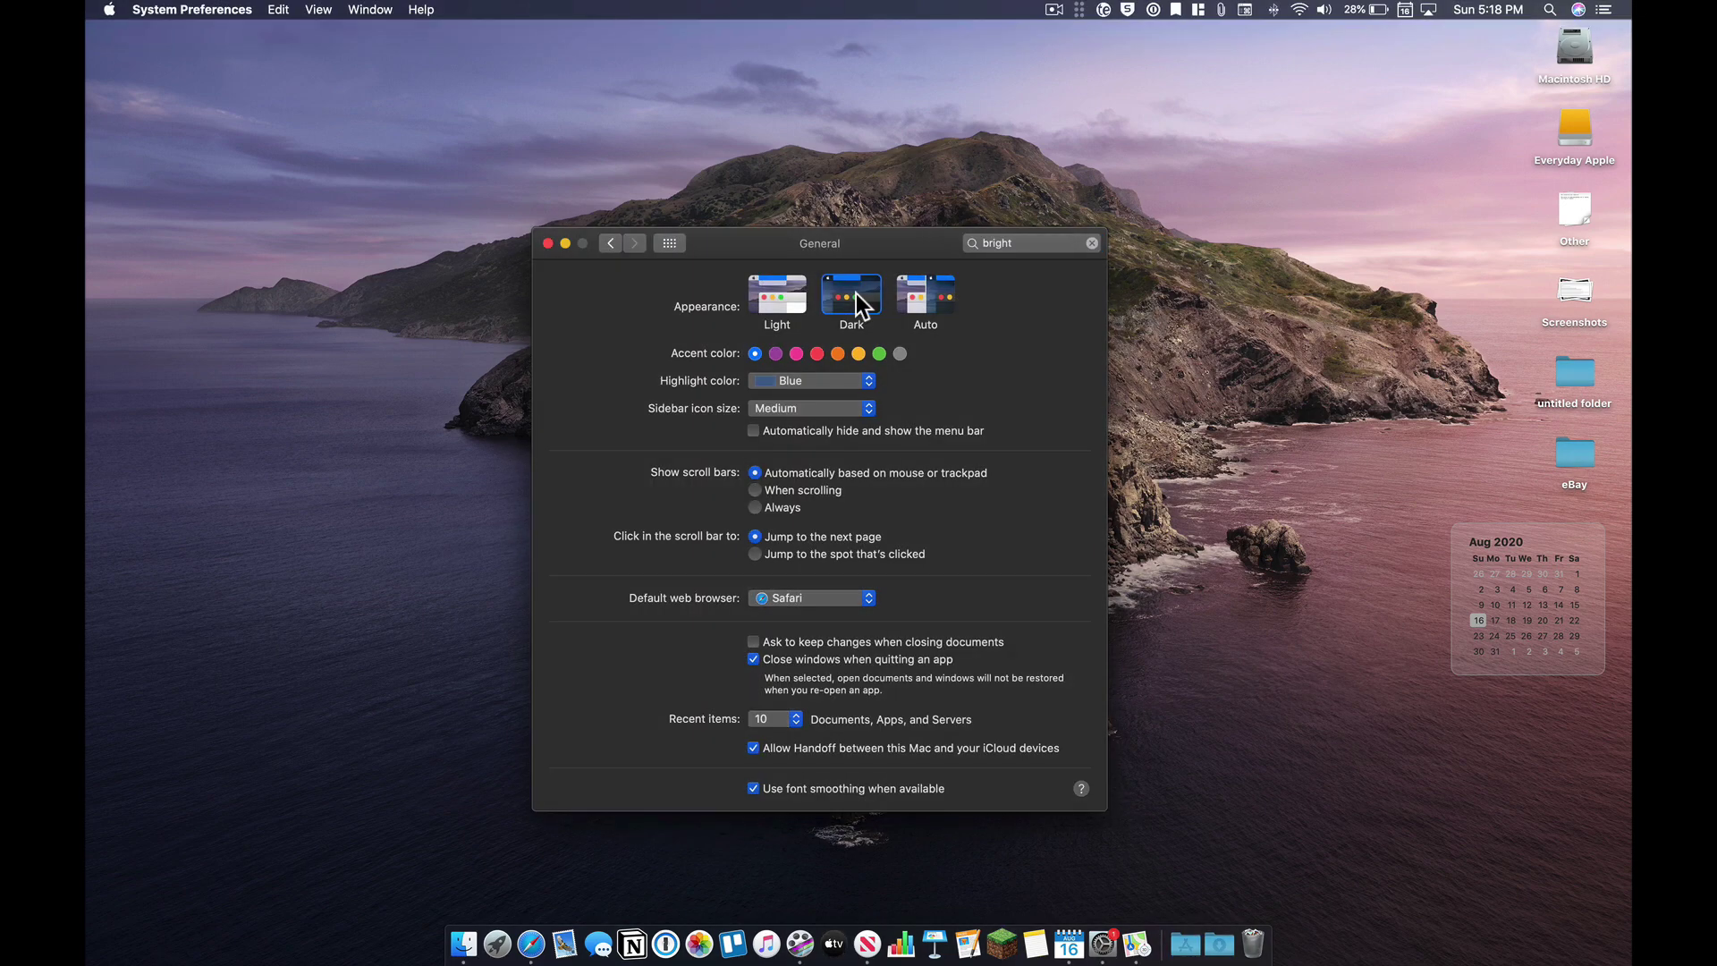
click(548, 243)
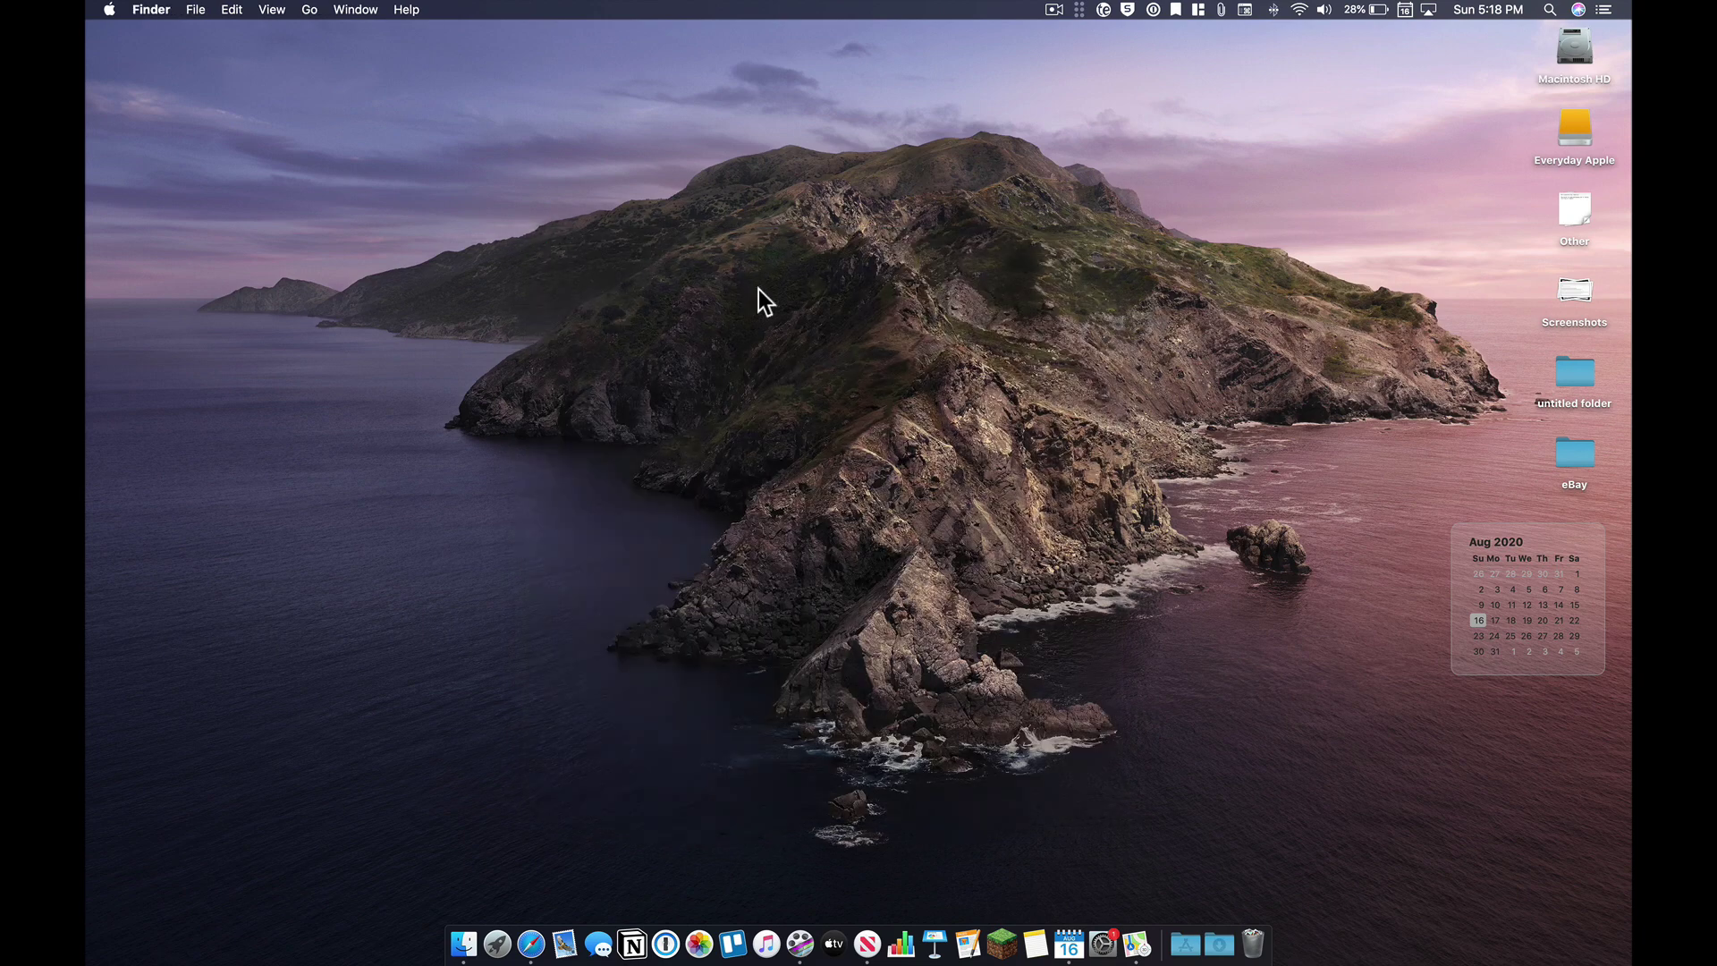